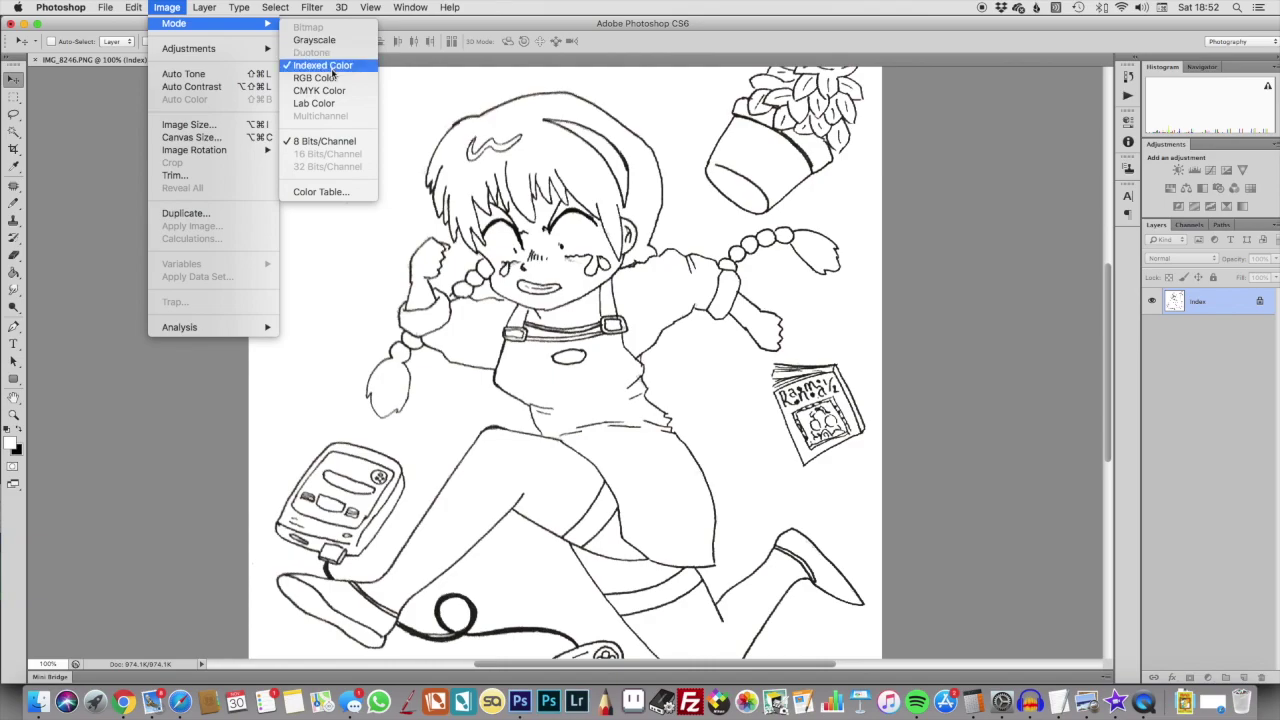
Convert the line drawing IMG_8246 to grayscale mode and choose IFF Format for saving it
click(313, 40)
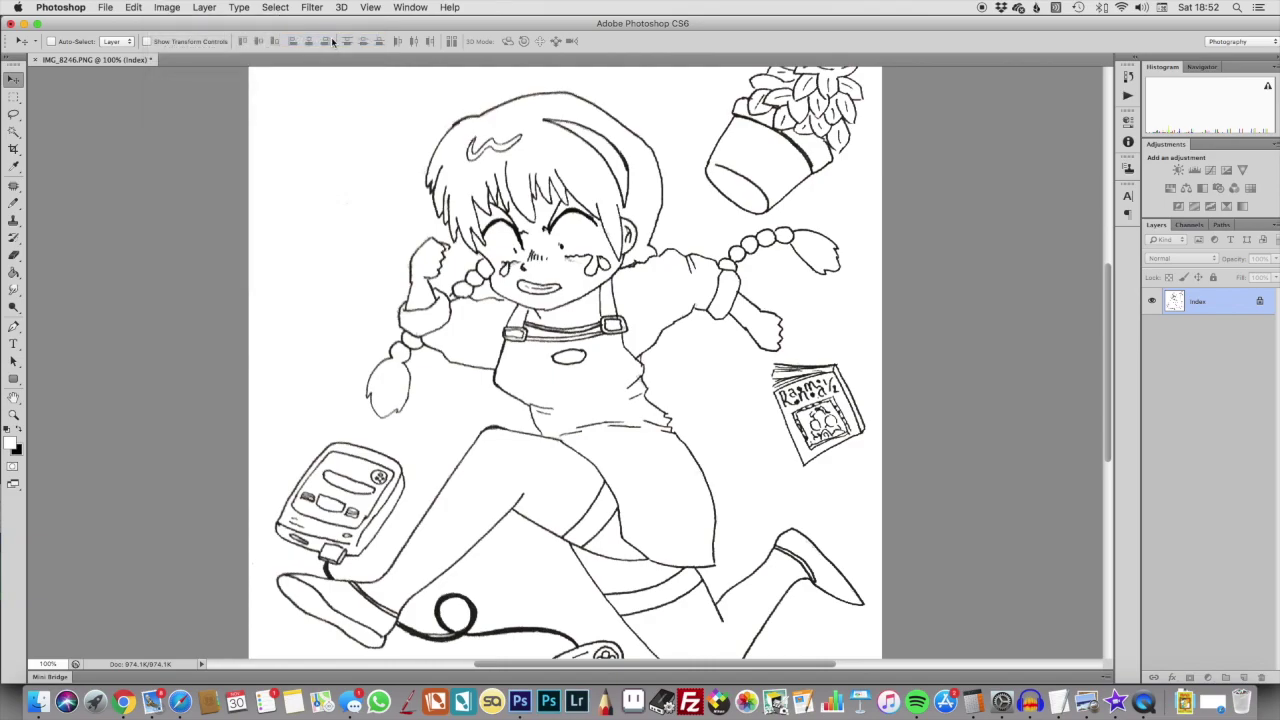
click(736, 240)
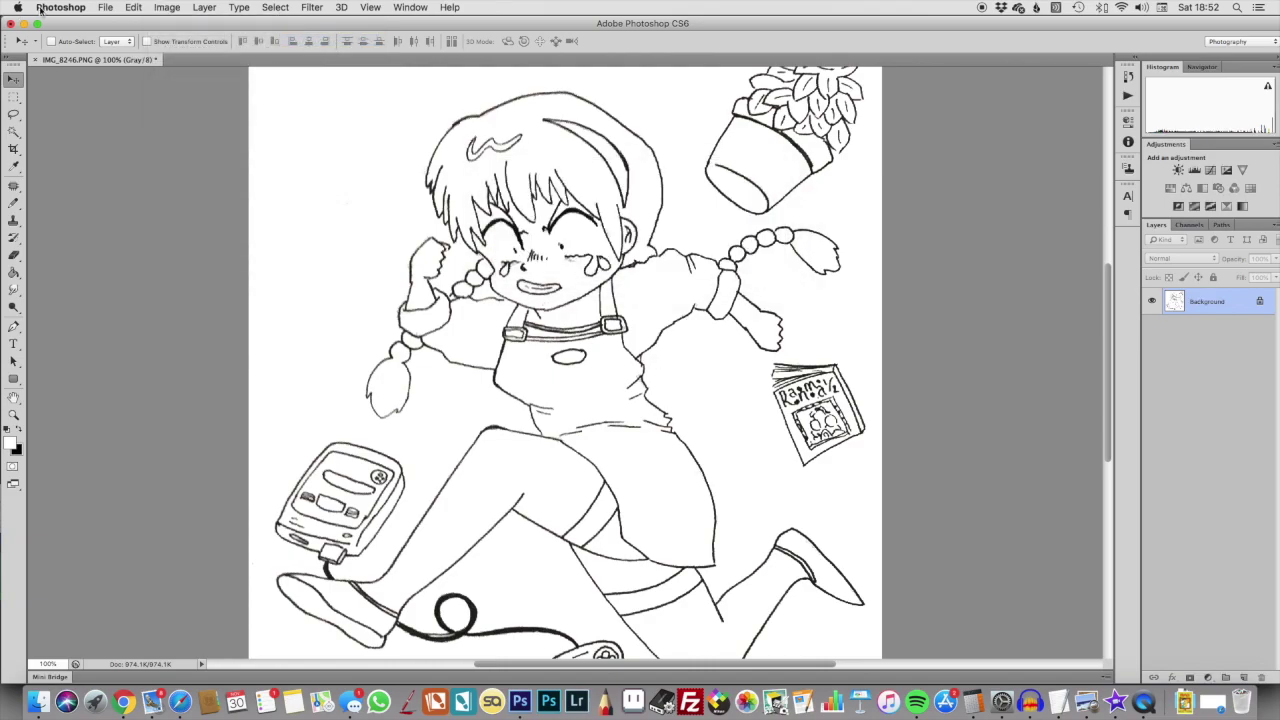
click(105, 7)
click(167, 163)
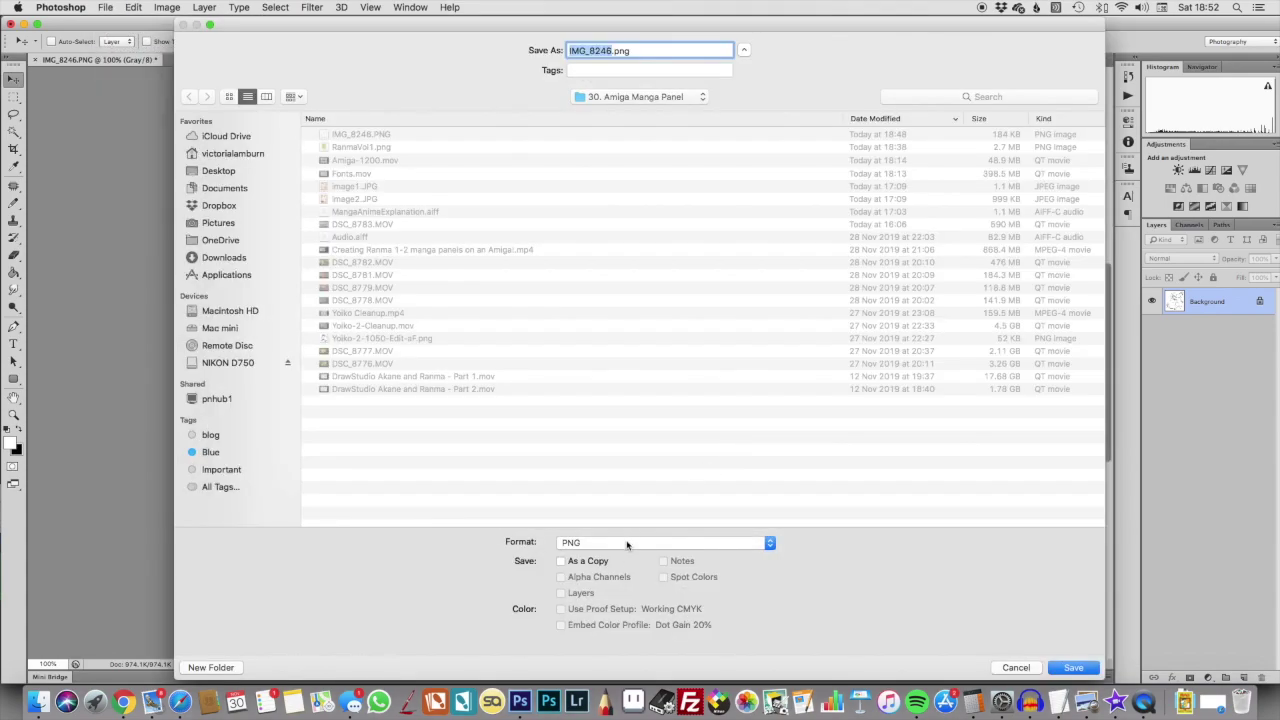
click(627, 543)
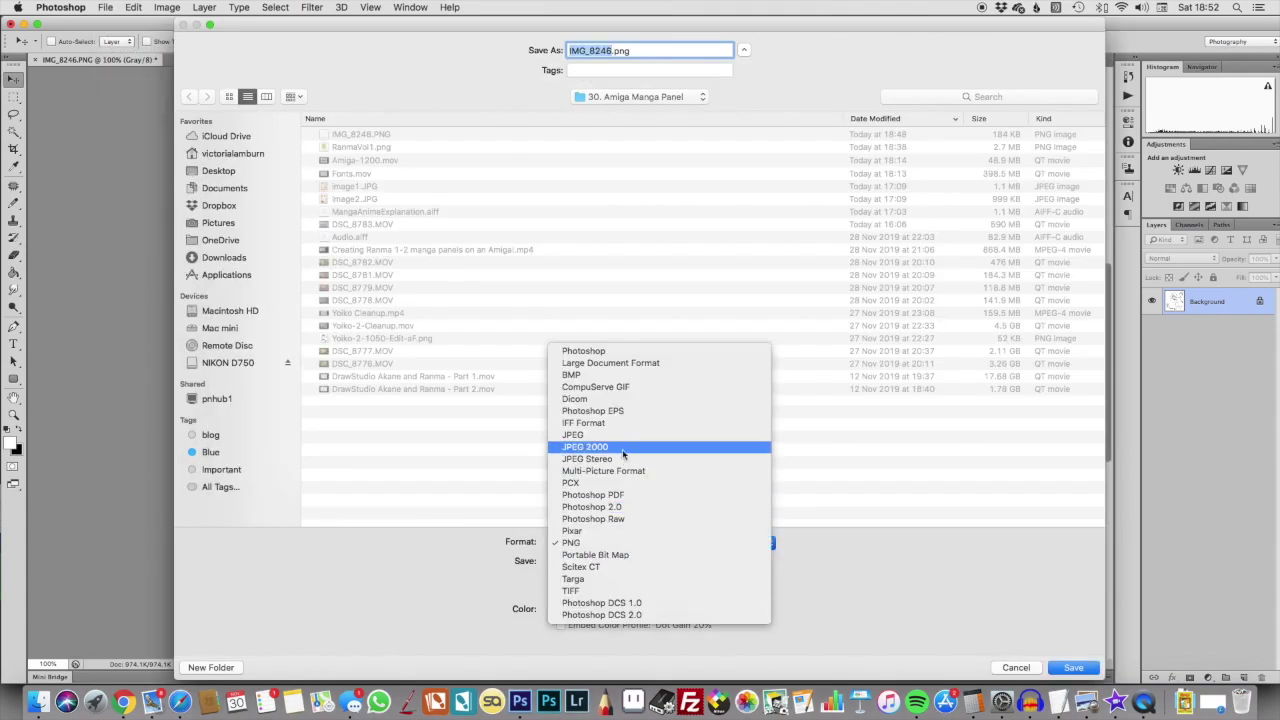
click(632, 424)
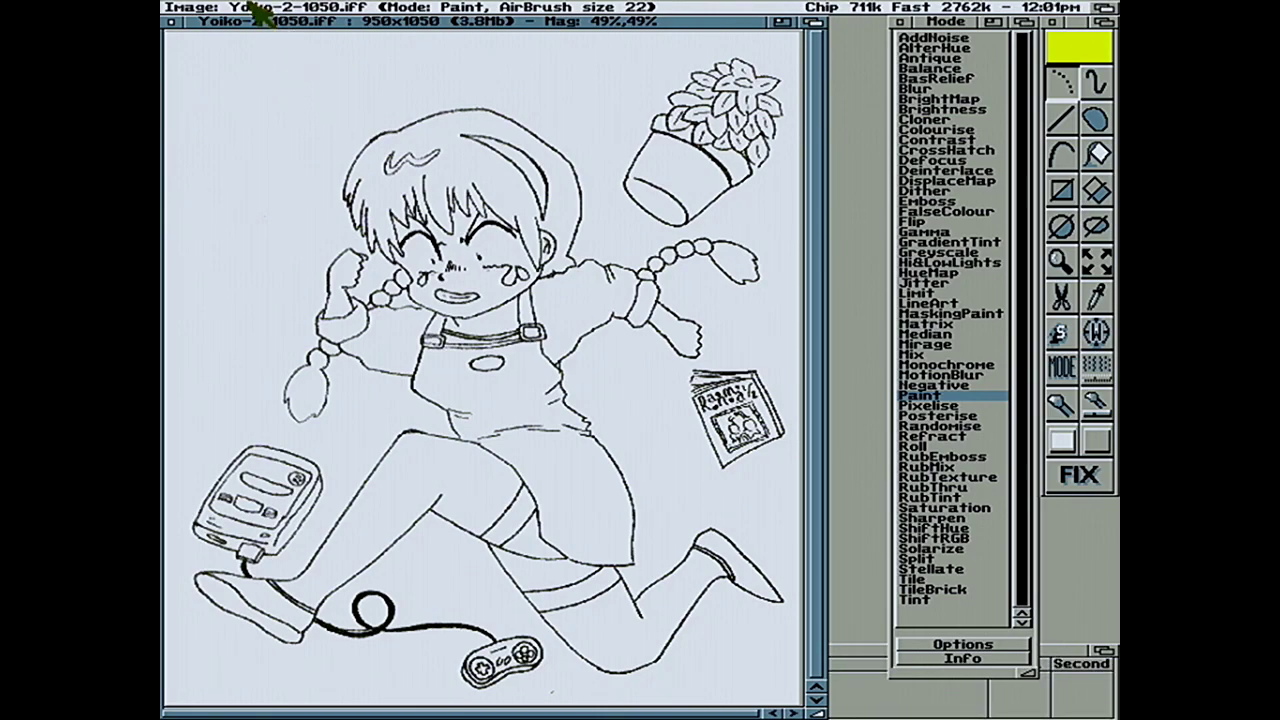
Switch to Photogenics and save the drawing in ILBM format as Yoiko-2-1050.iff in the Manga drawer
right_click(255, 10)
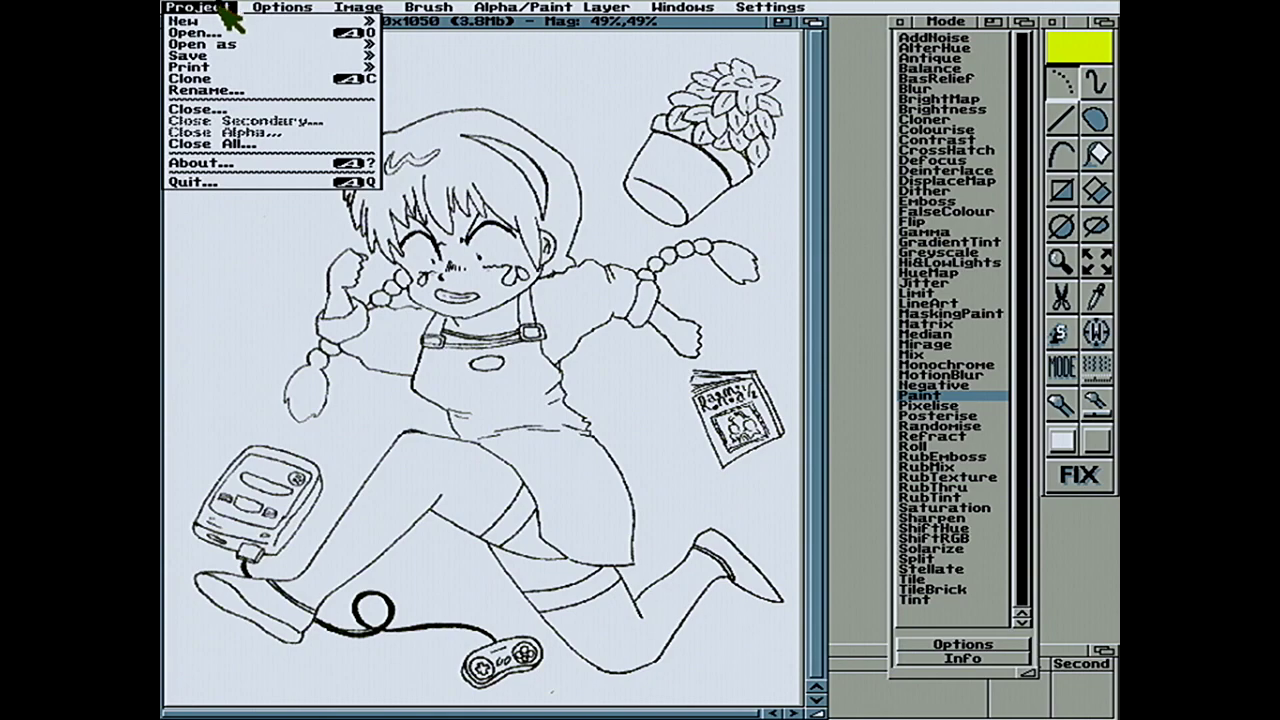
mouse_move(220, 50)
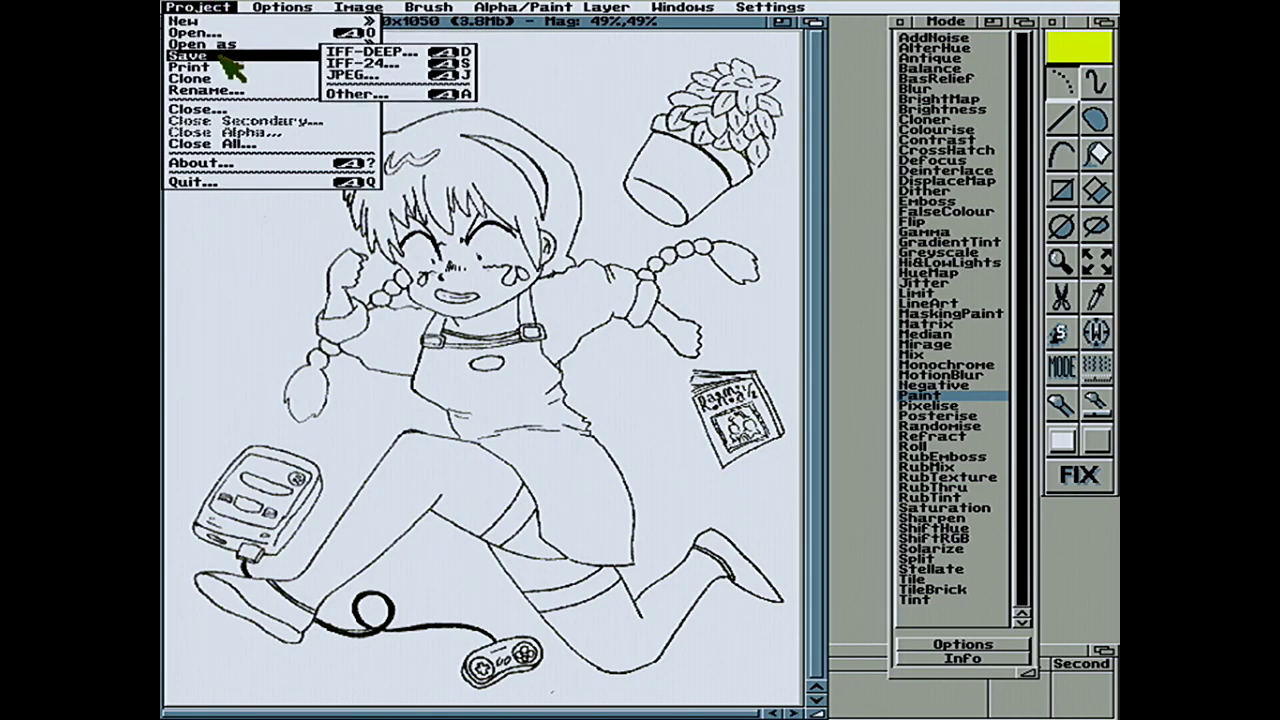
click(372, 94)
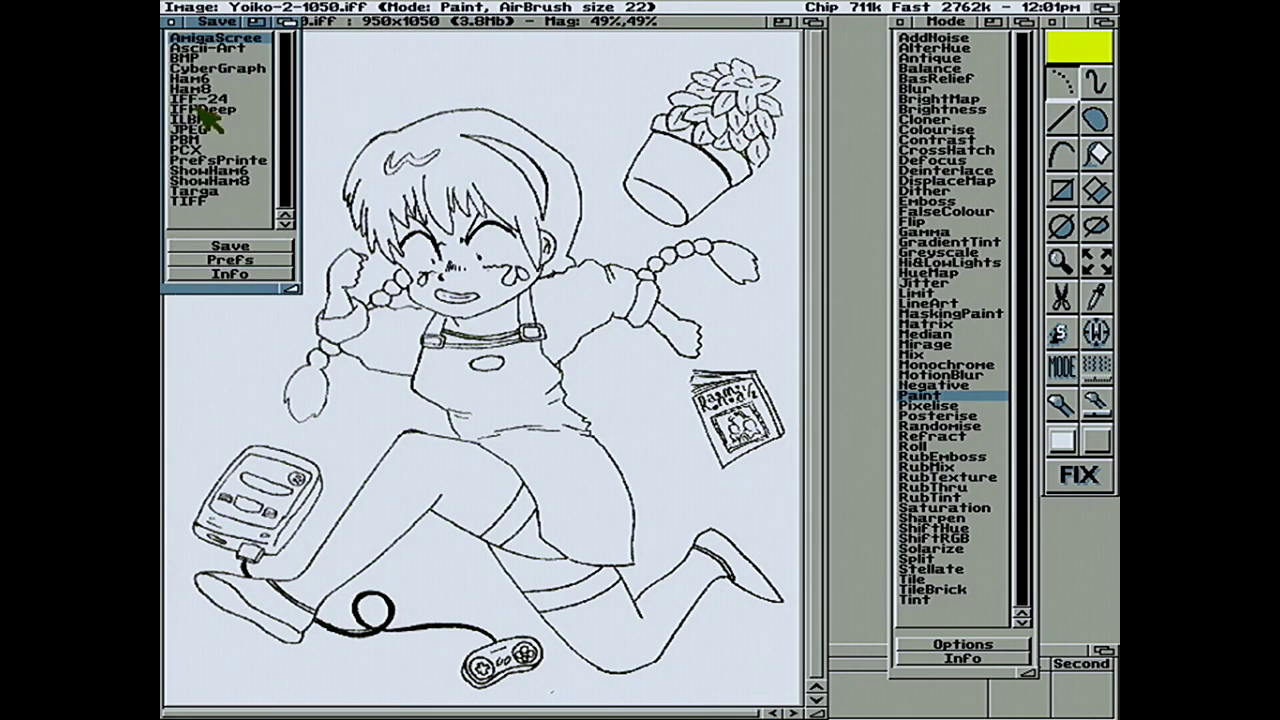
click(200, 119)
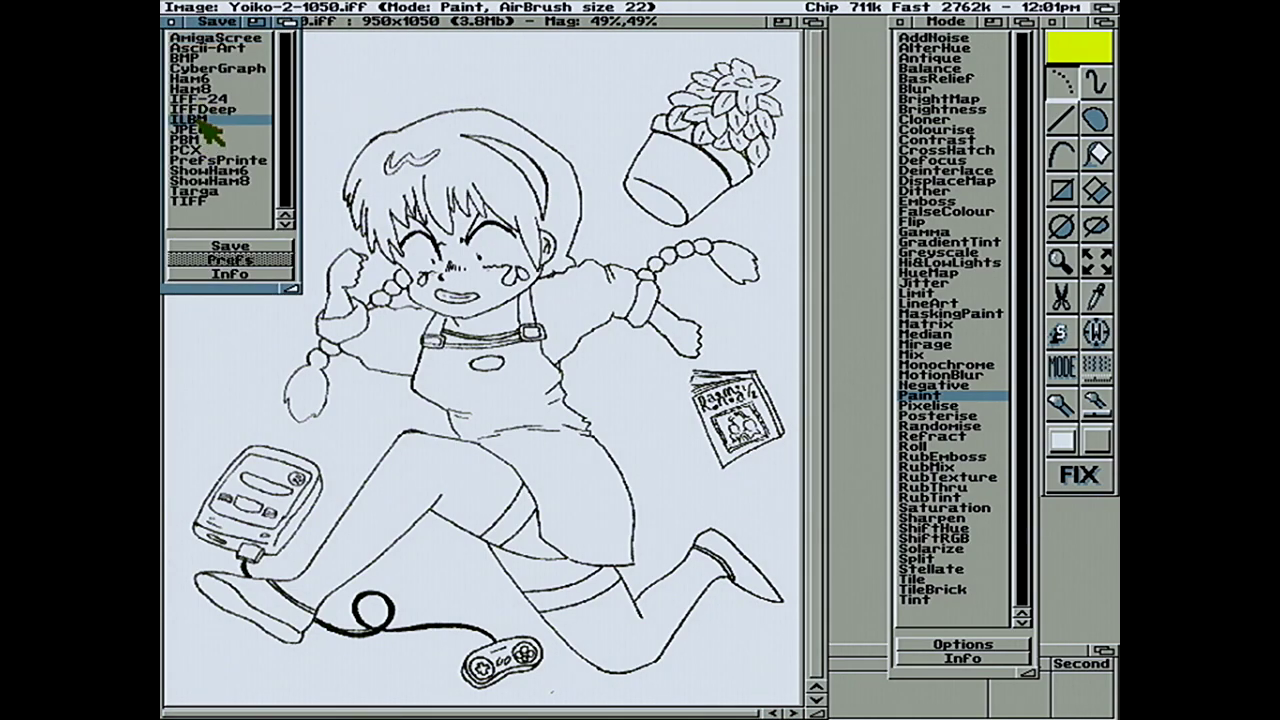
click(279, 245)
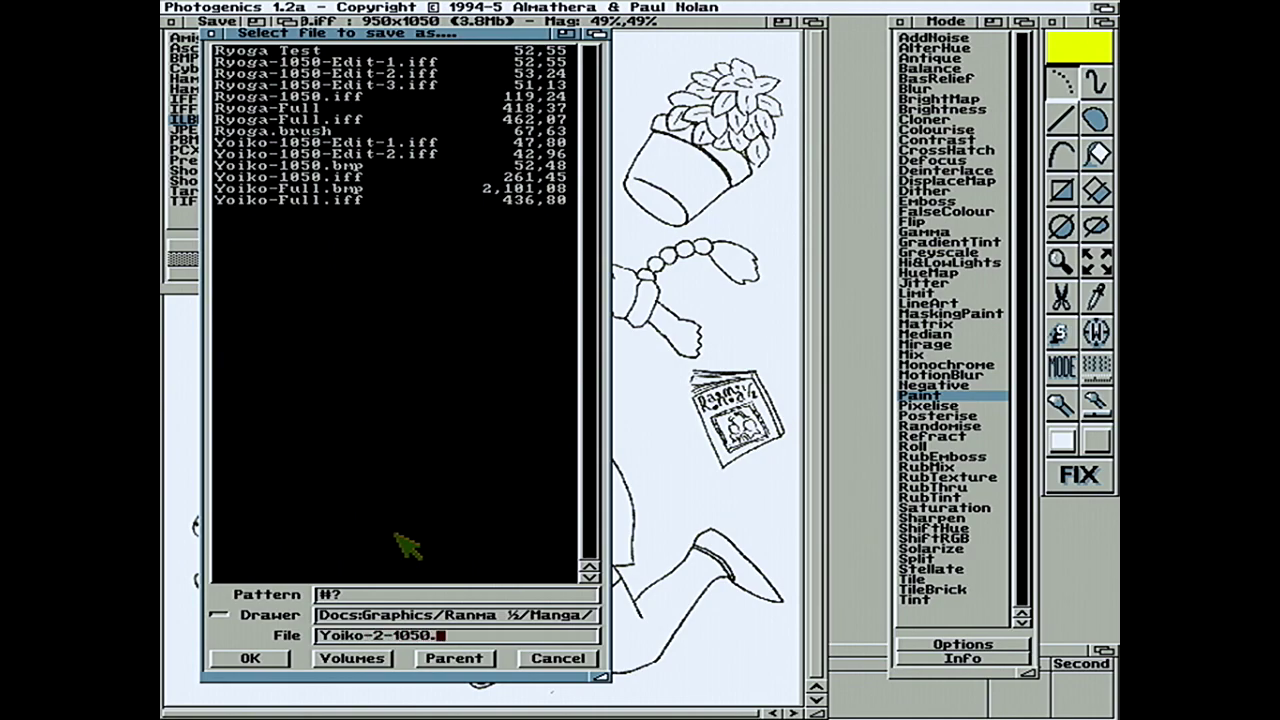
text(f)
key(Return)
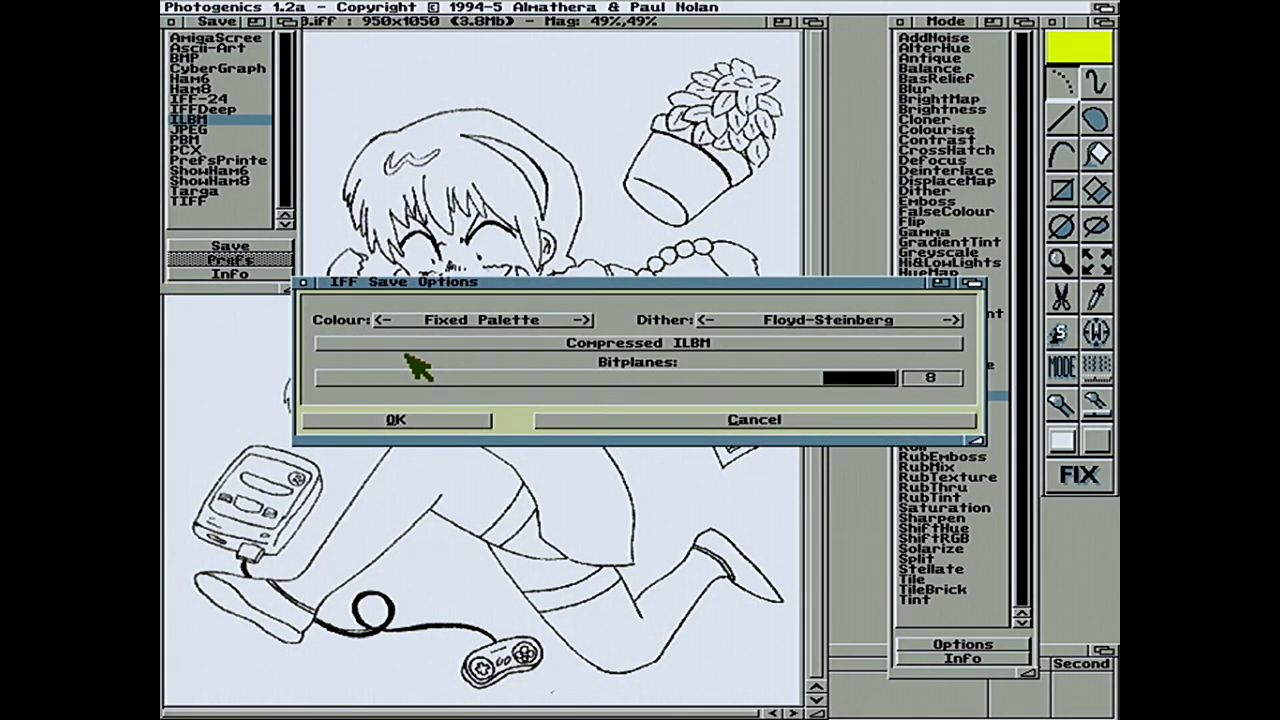
Set dithering to None in the IFF save options and confirm the save
click(960, 330)
click(960, 330)
click(960, 330)
click(960, 330)
click(962, 325)
click(962, 325)
click(962, 325)
click(962, 325)
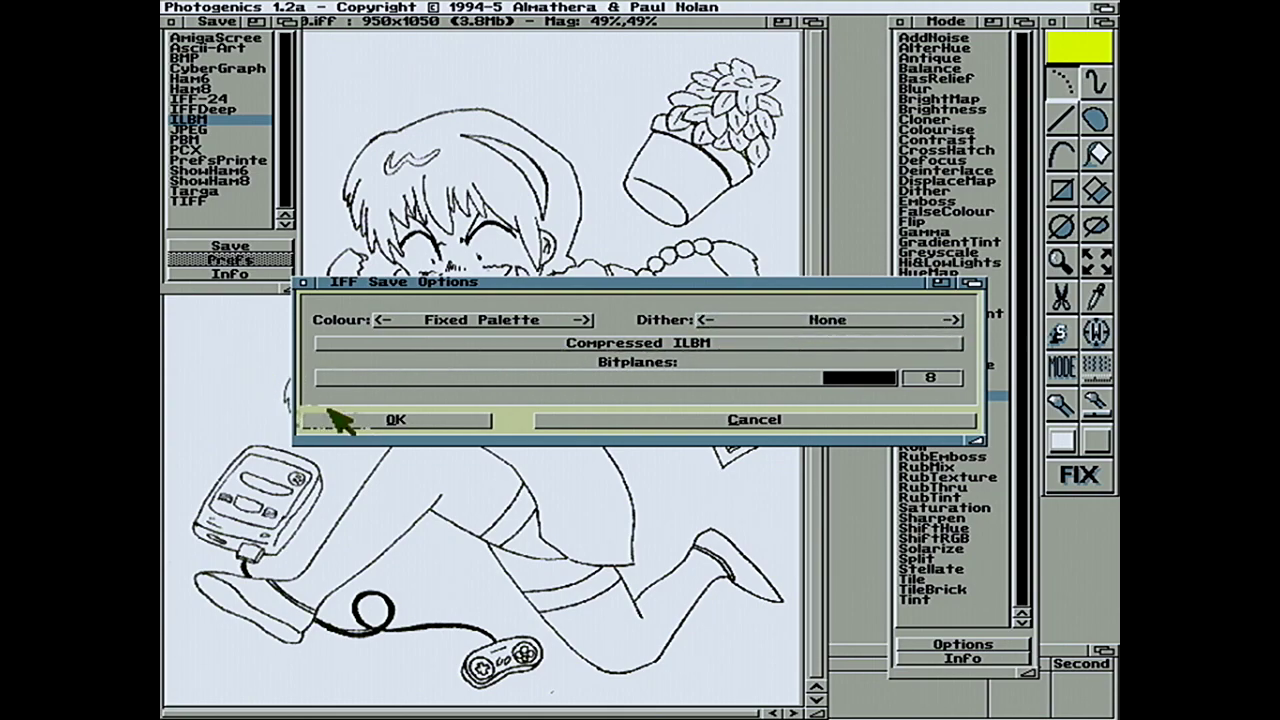
drag(374, 386, 374, 386)
click(390, 420)
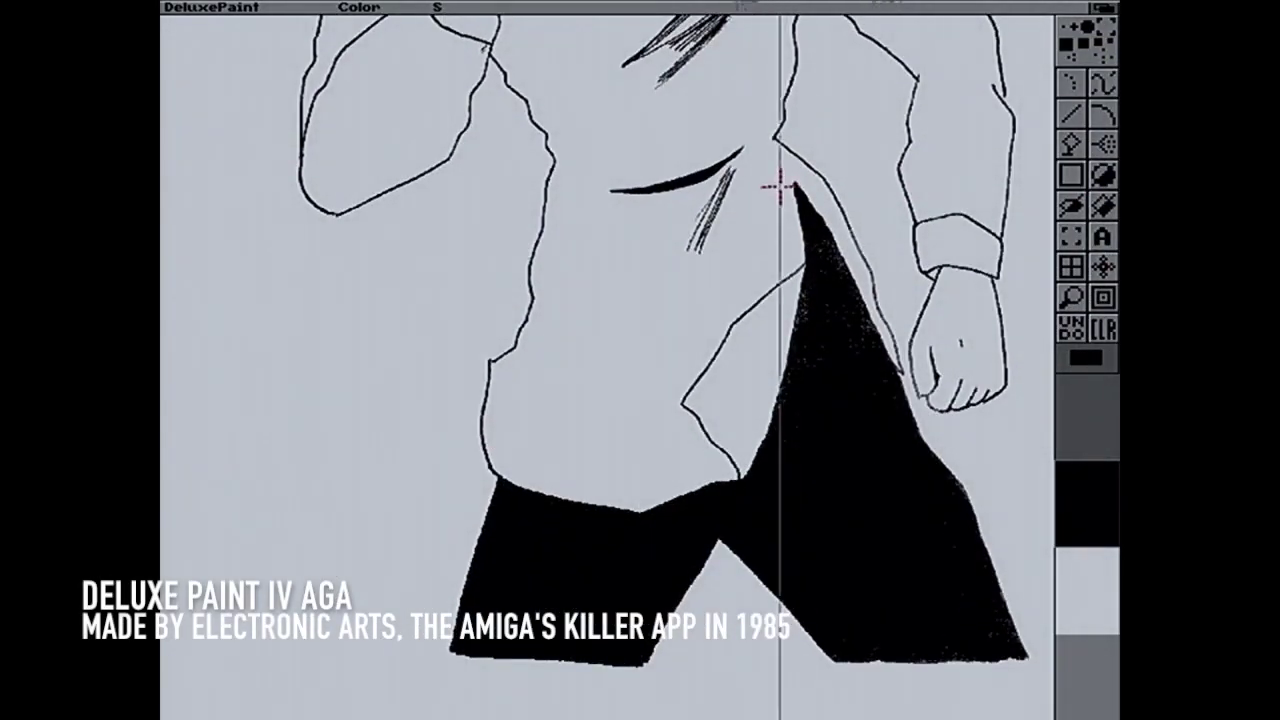
Switch to DeluxePaint and draw a thin white highlight line in the black fringe just above the character's eyebrow
key(s)
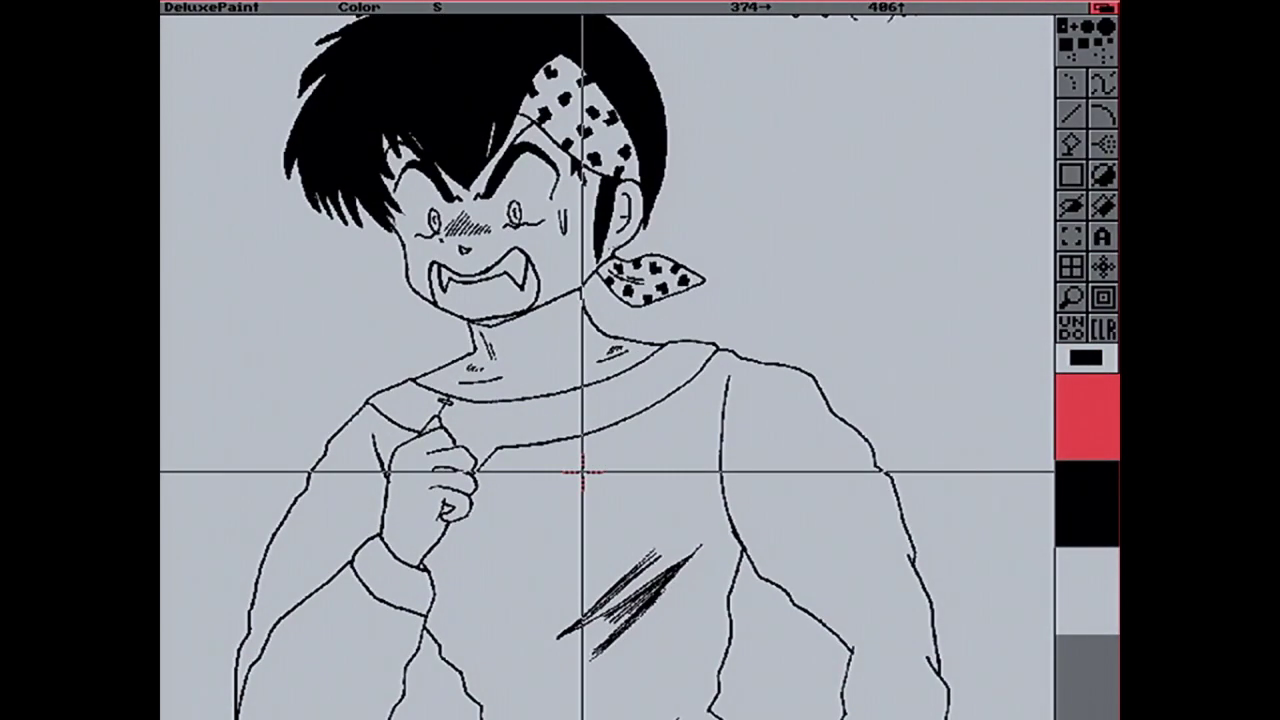
key(Up)
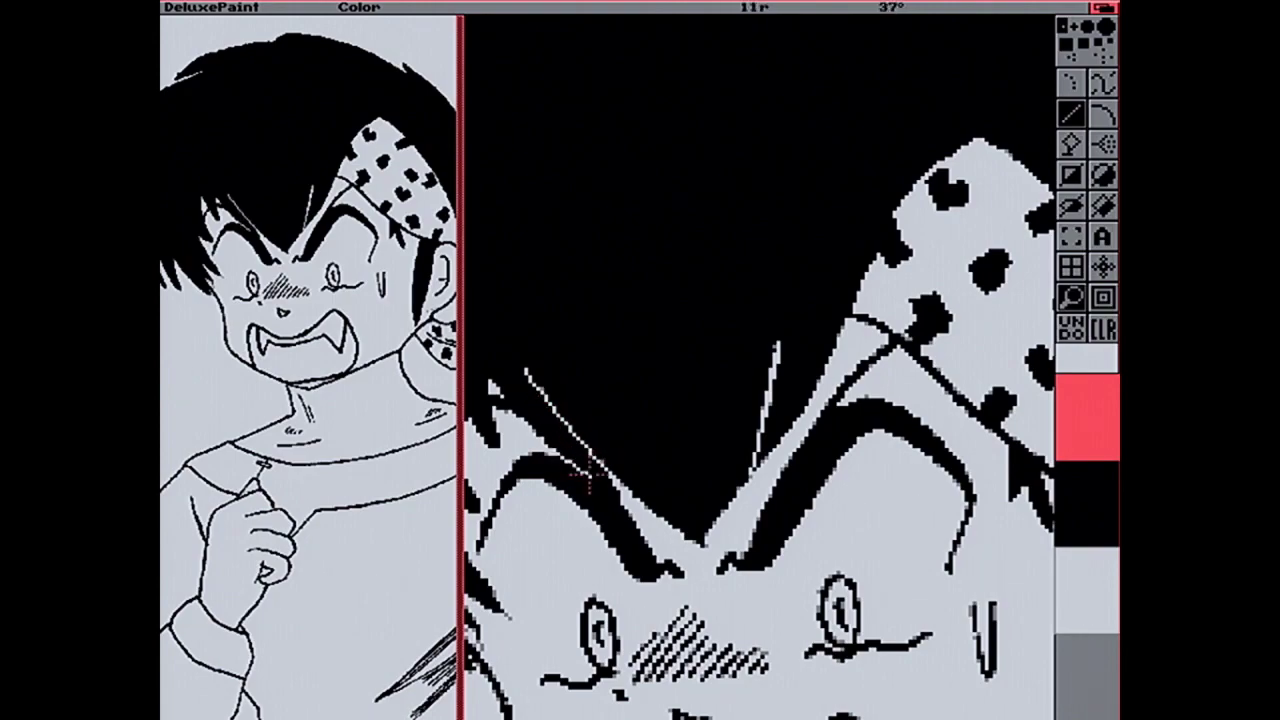
drag(590, 485, 622, 492)
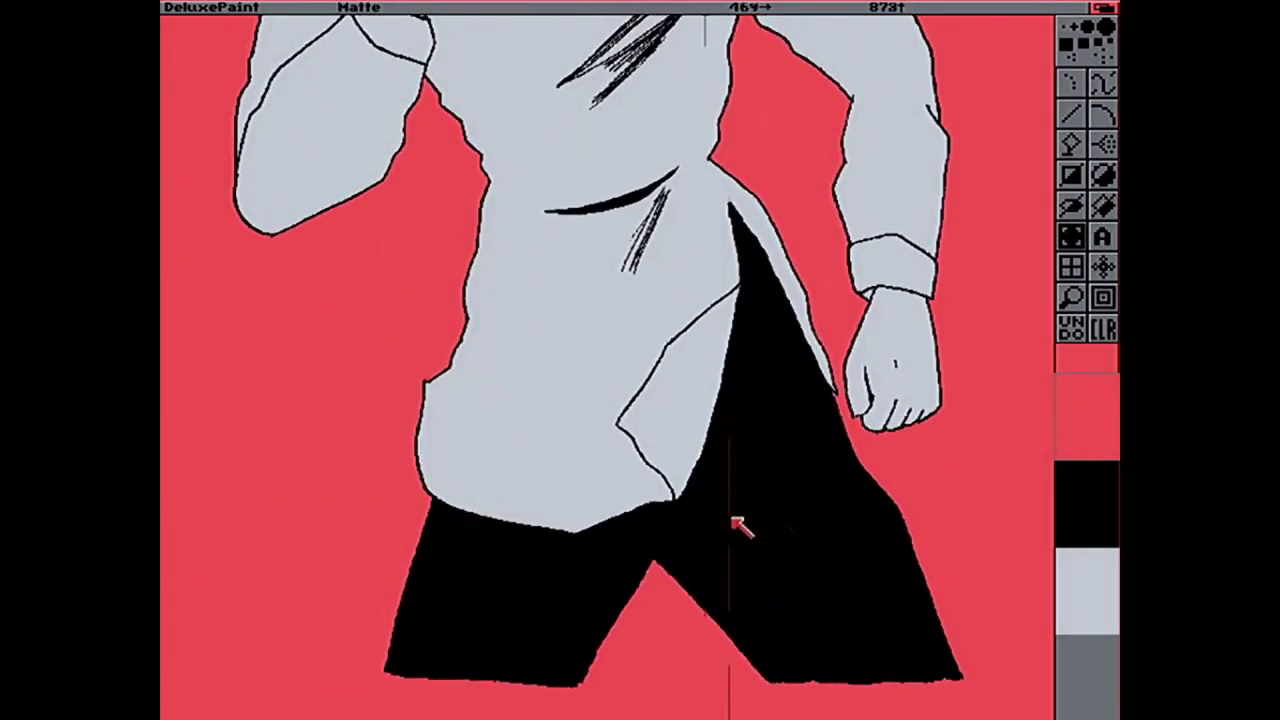
Pick up the figure's lower body as a brush and place it higher against the torso
mouse_move(737, 523)
mouse_down()
mouse_move(757, 177)
mouse_move(971, 697)
mouse_up()
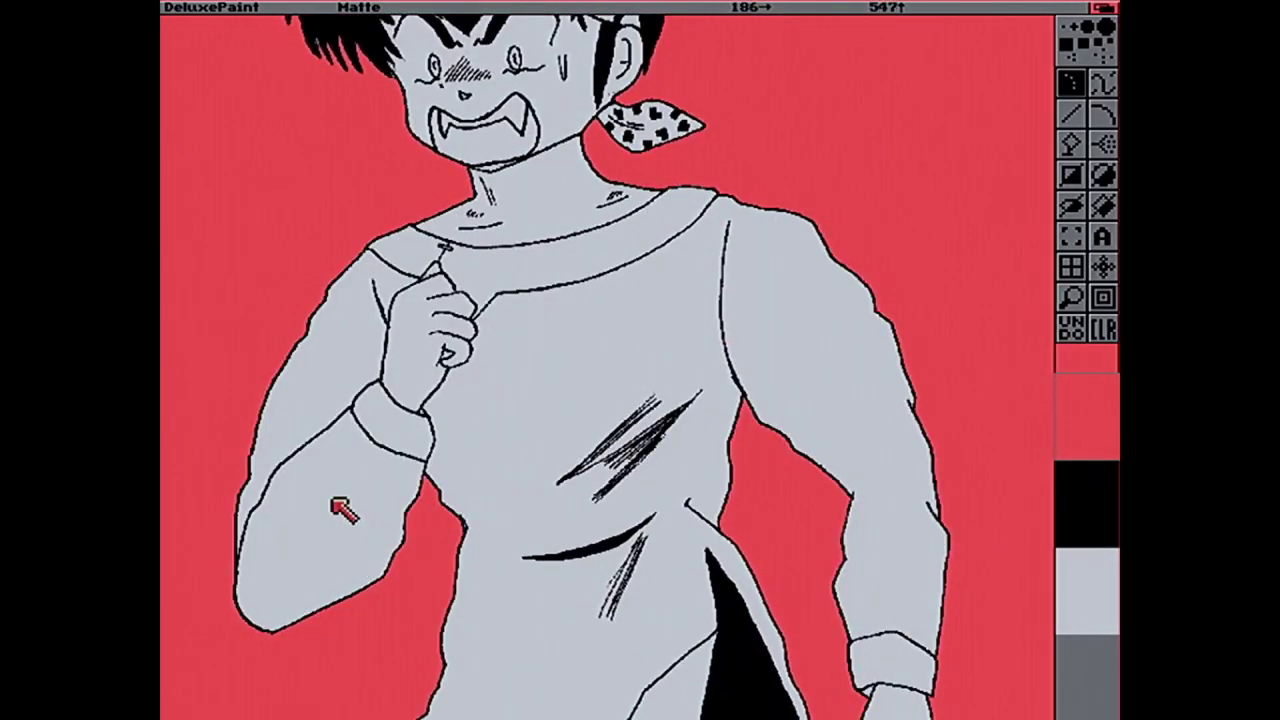
key(Down)
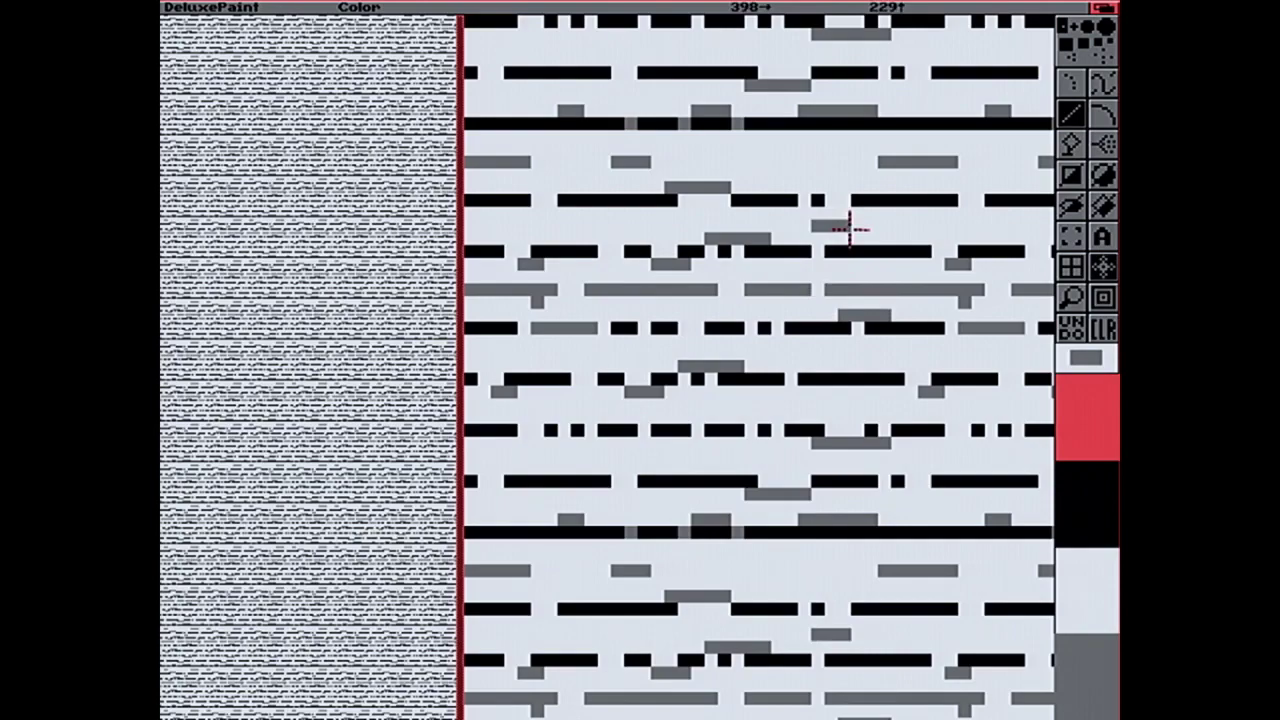
Draw more grey dashes into the repeating line texture, using tile symmetry with a width and height of 32
click(312, 340)
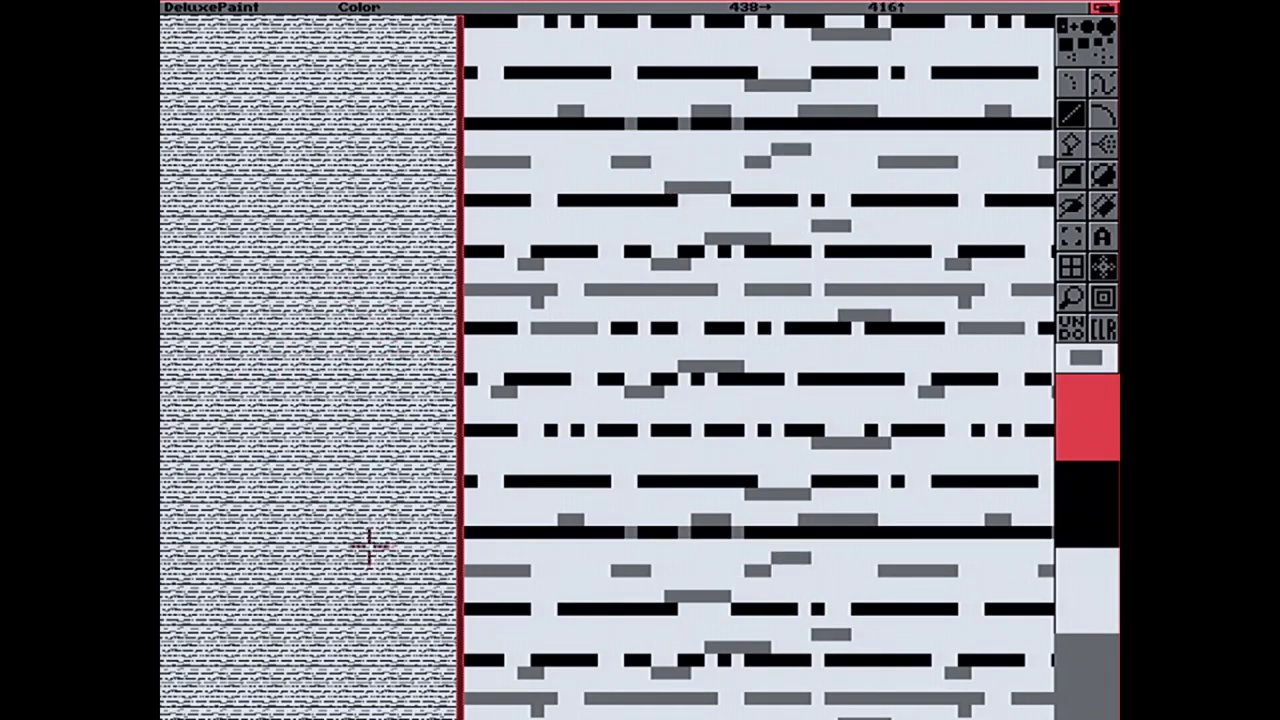
drag(530, 575, 657, 583)
click(1066, 297)
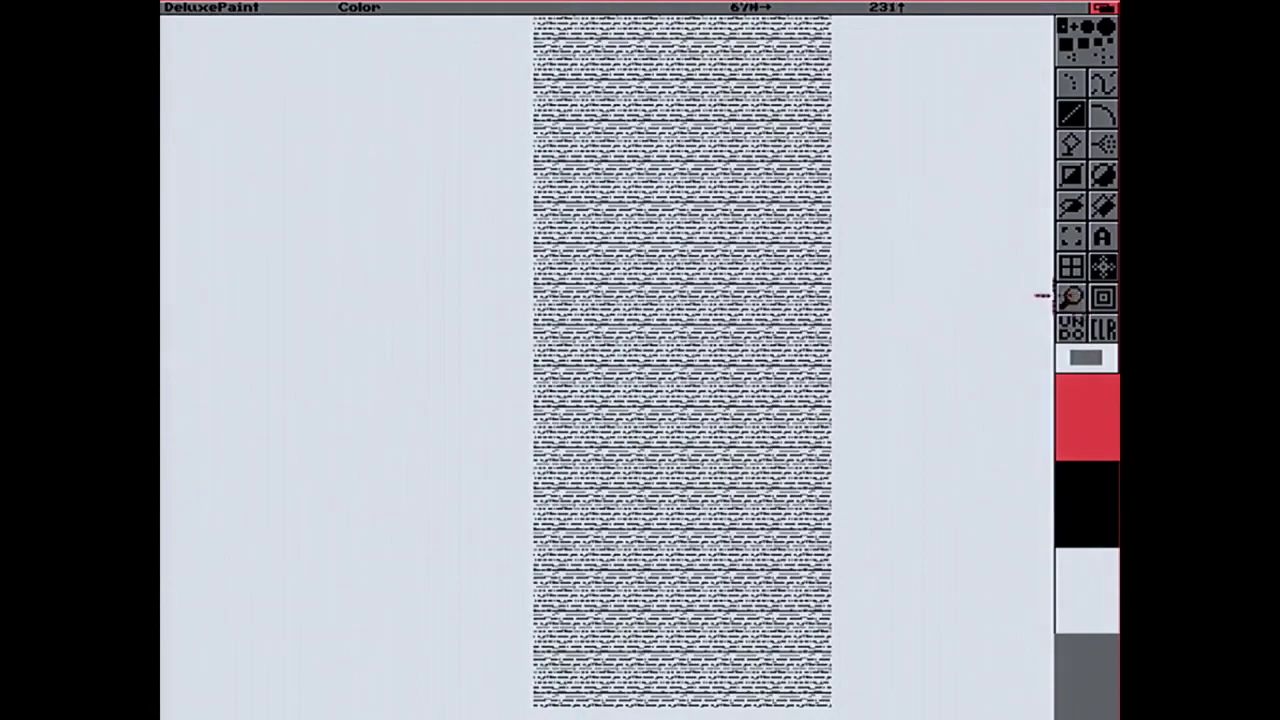
right_click(1100, 268)
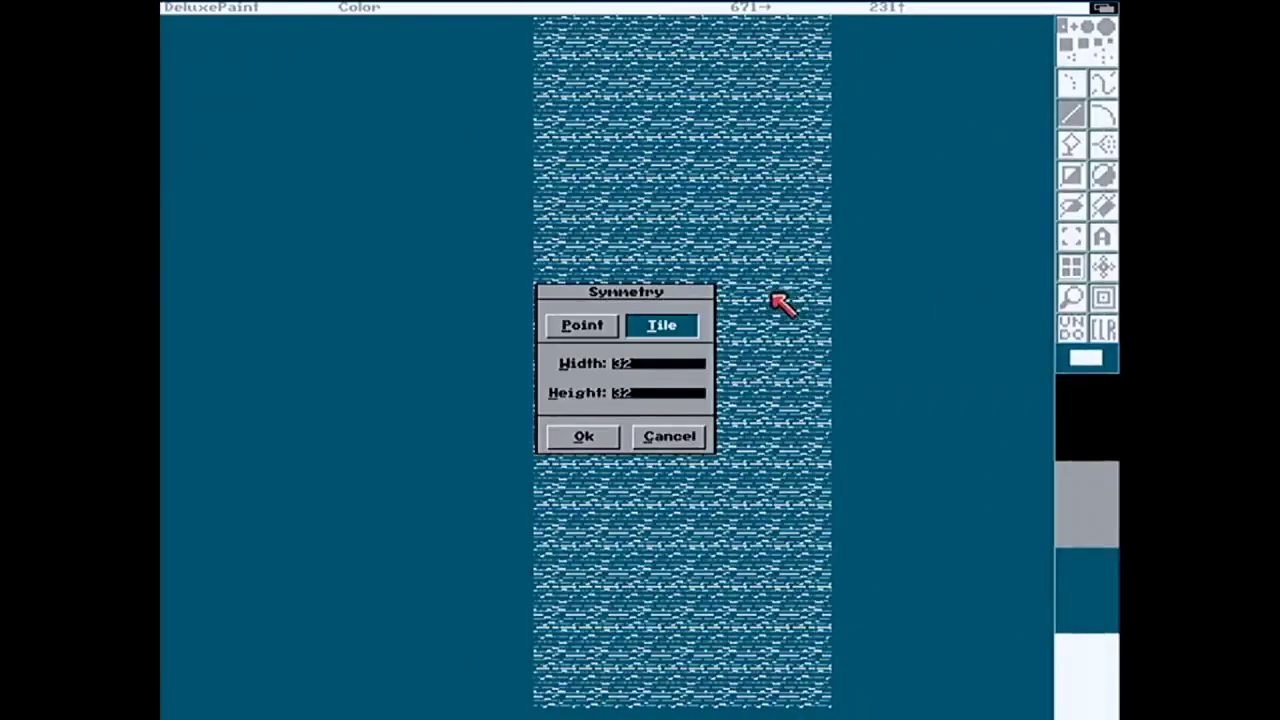
click(629, 443)
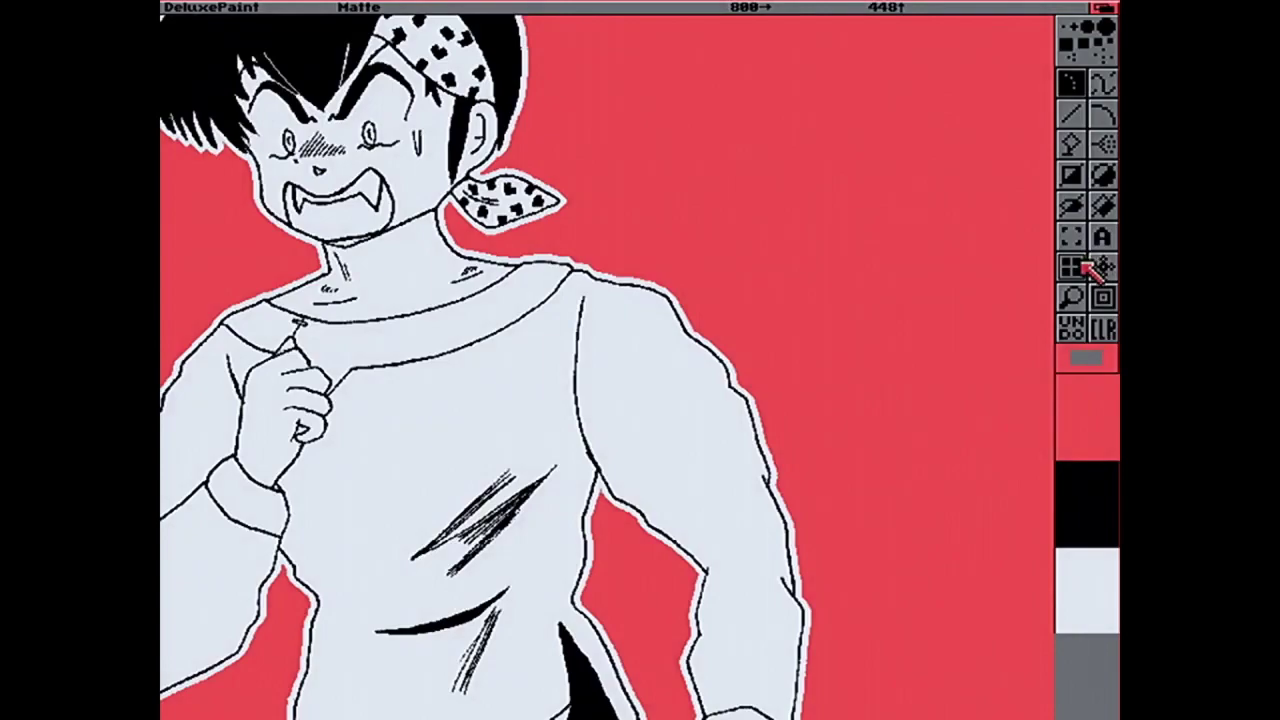
Set the fill type to a pattern taken from the dashed texture brush
right_click(1077, 138)
click(533, 355)
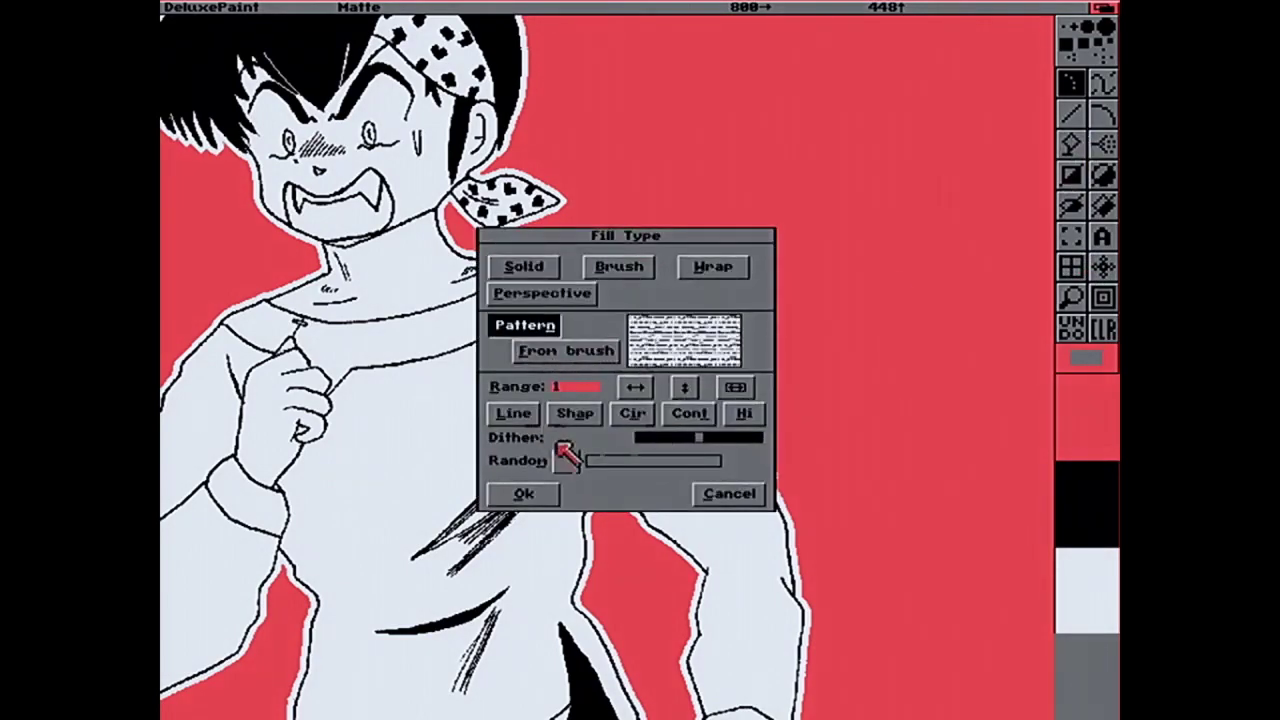
click(523, 493)
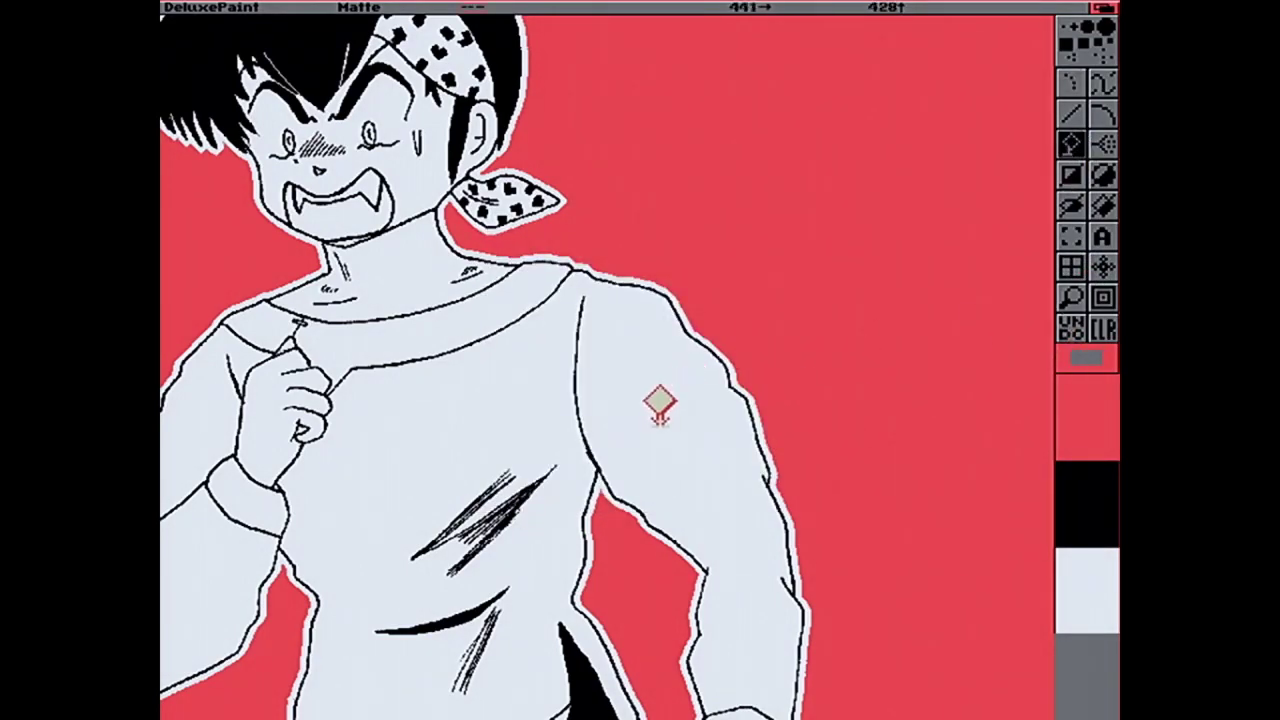
Fill the sweater's torso, lowered sleeve and lower hem area with the dashed pattern
click(658, 400)
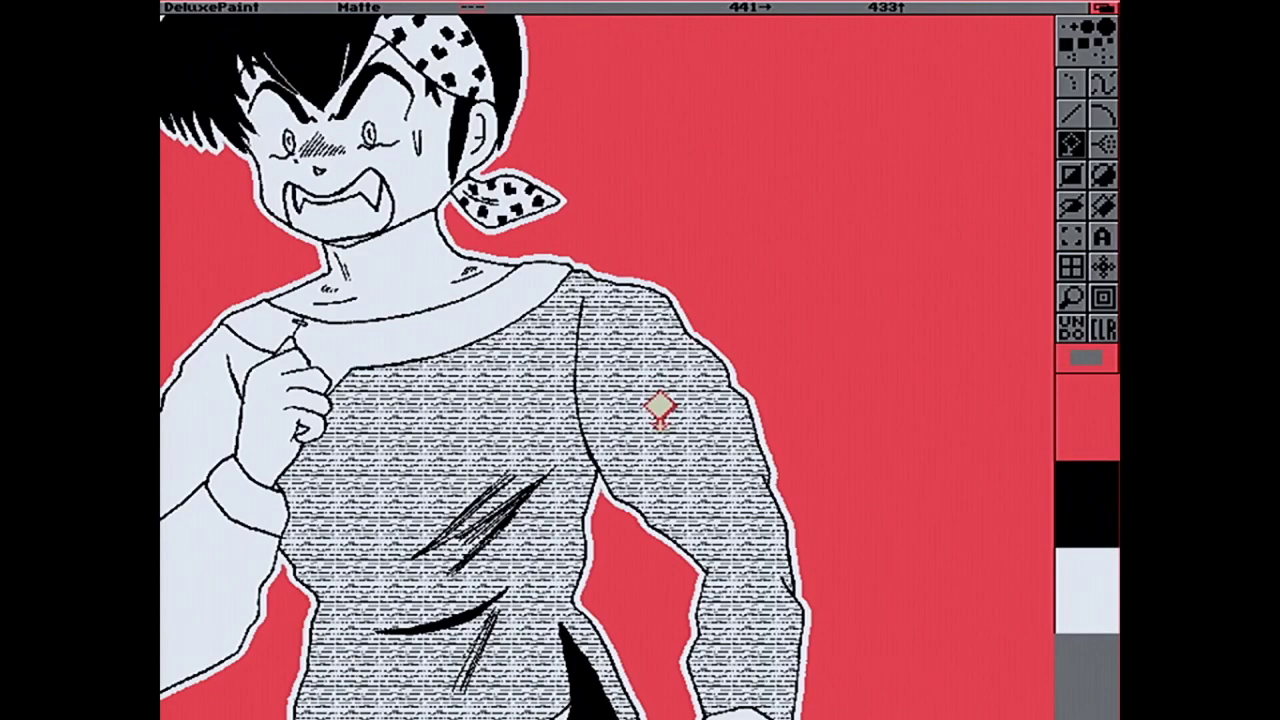
key(Down)
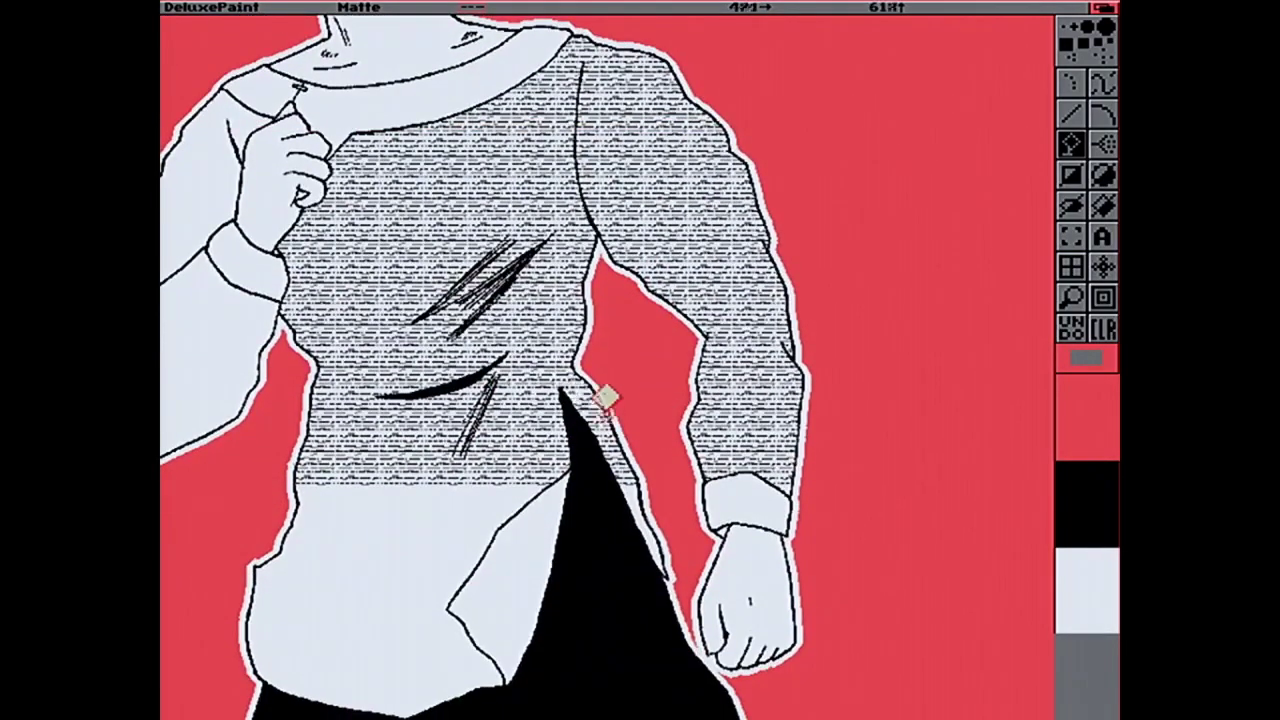
click(337, 515)
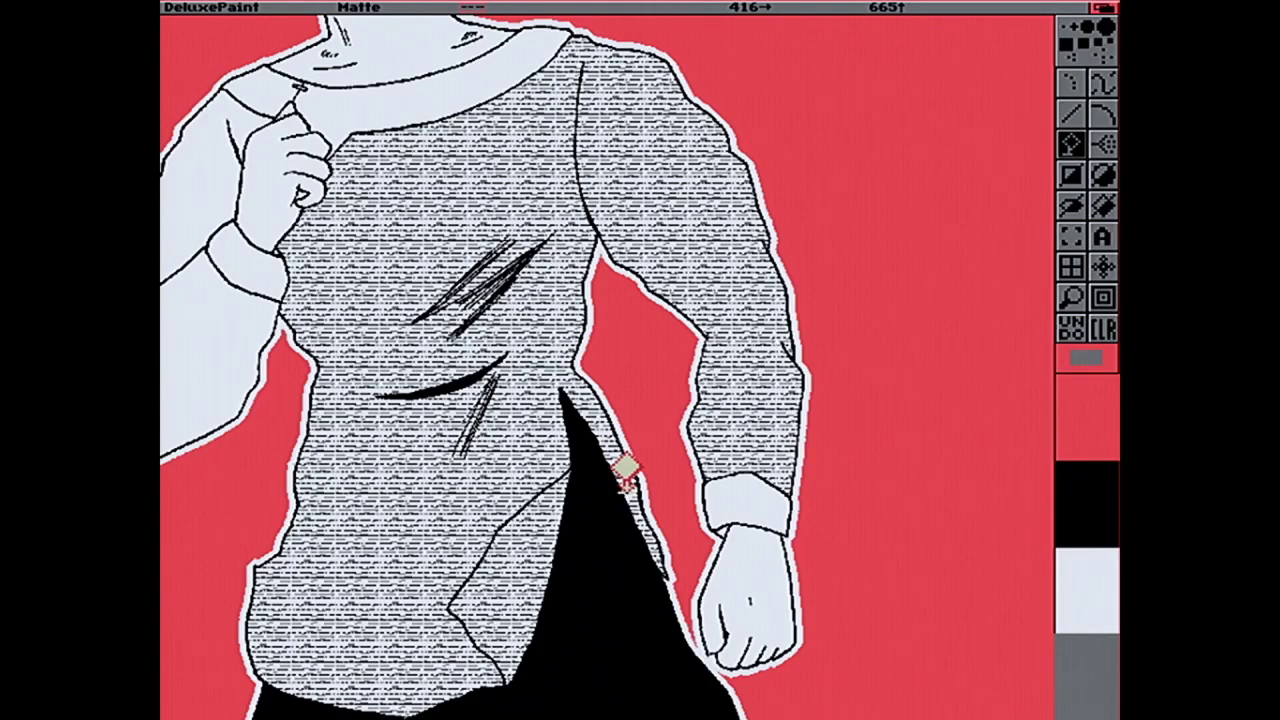
Fill the forearm and upper arm of the raised sleeve with the dashed pattern
key(Left)
key(Left)
key(Left)
key(Left)
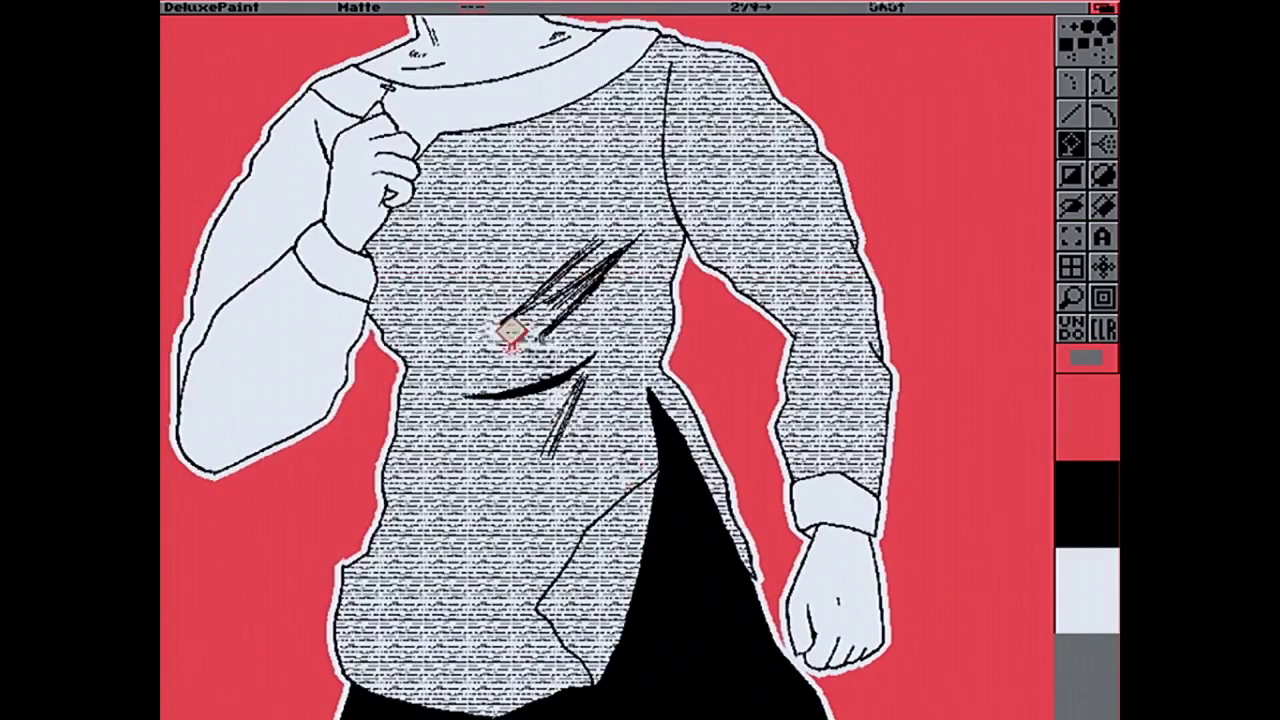
click(322, 332)
click(298, 140)
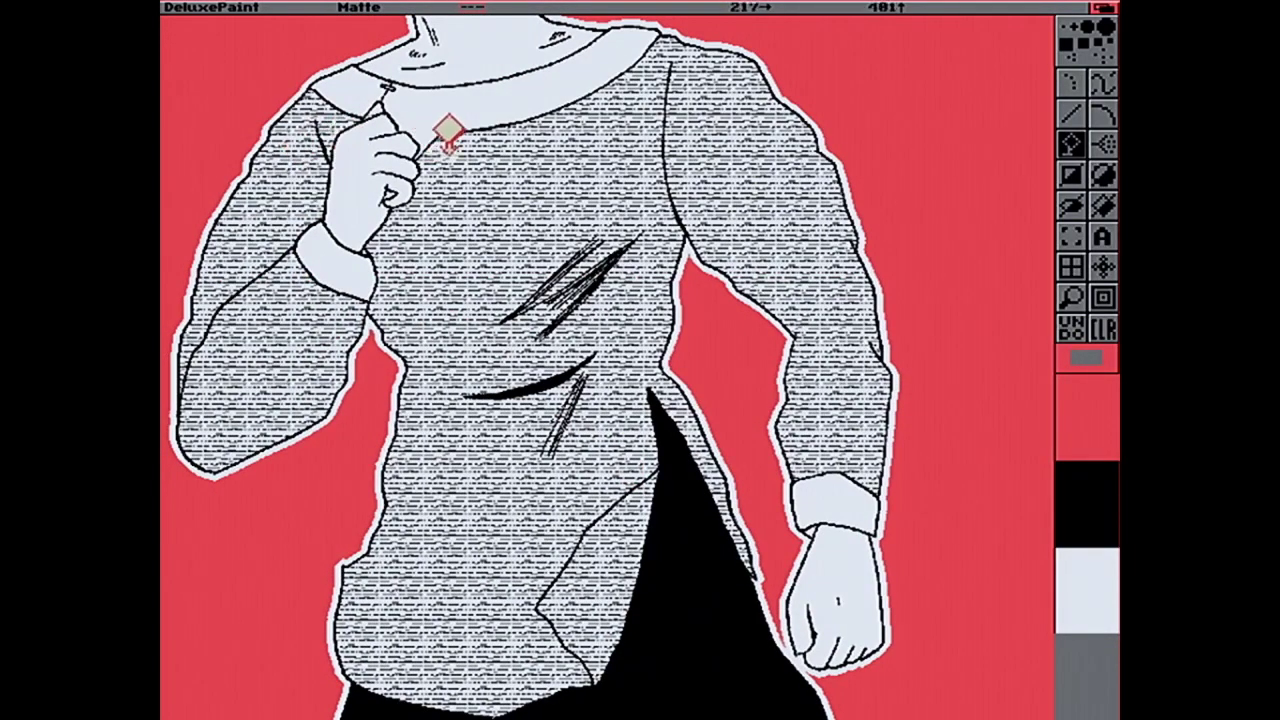
Examine the pattern-filled sweater and the character's head
key(Up)
key(Up)
key(Up)
key(Up)
key(Up)
key(Up)
key(Up)
key(Up)
key(Up)
key(Up)
key(Up)
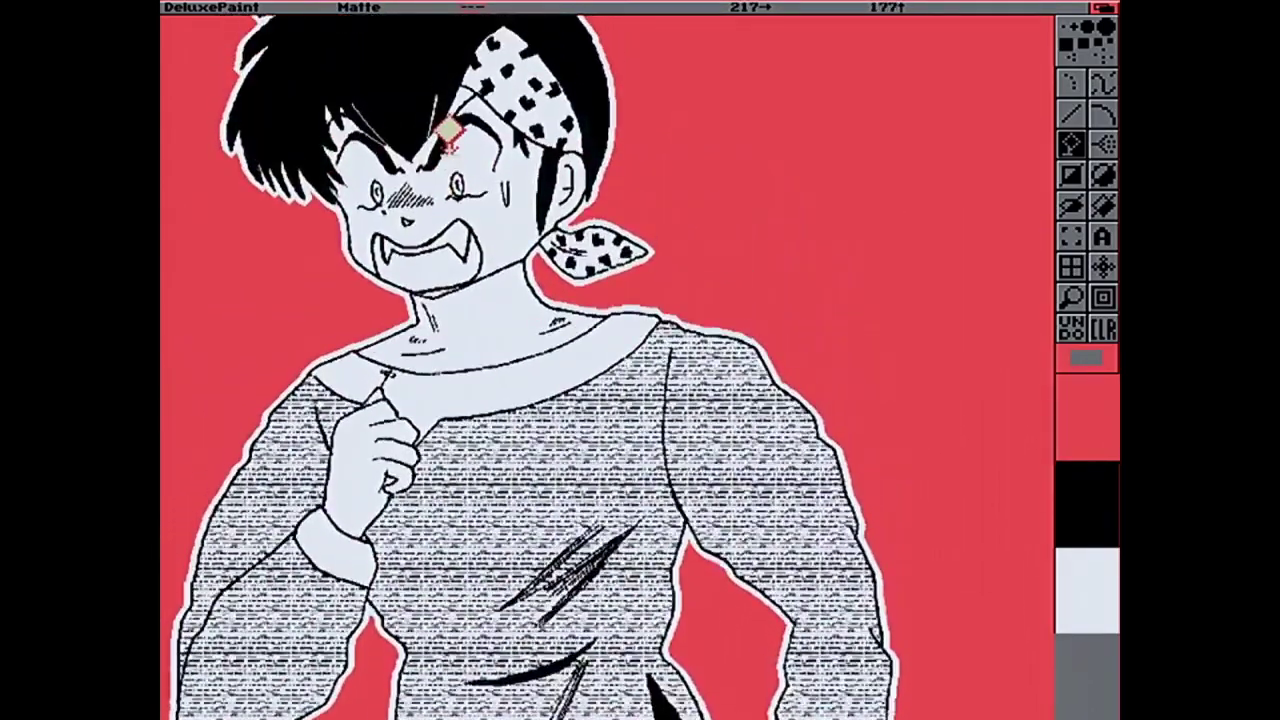
key(Down)
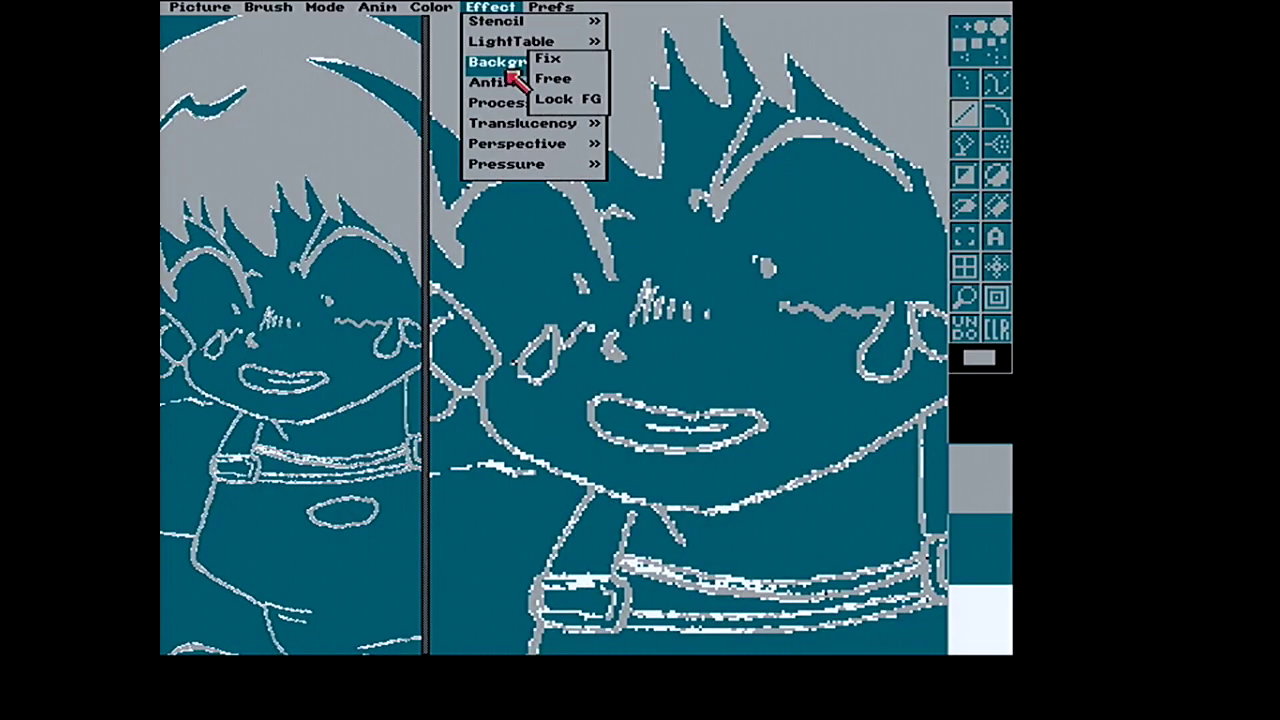
Lock the foreground of the braided girl's drawing and browse to the parent drawer for saving the picture
right_click(549, 94)
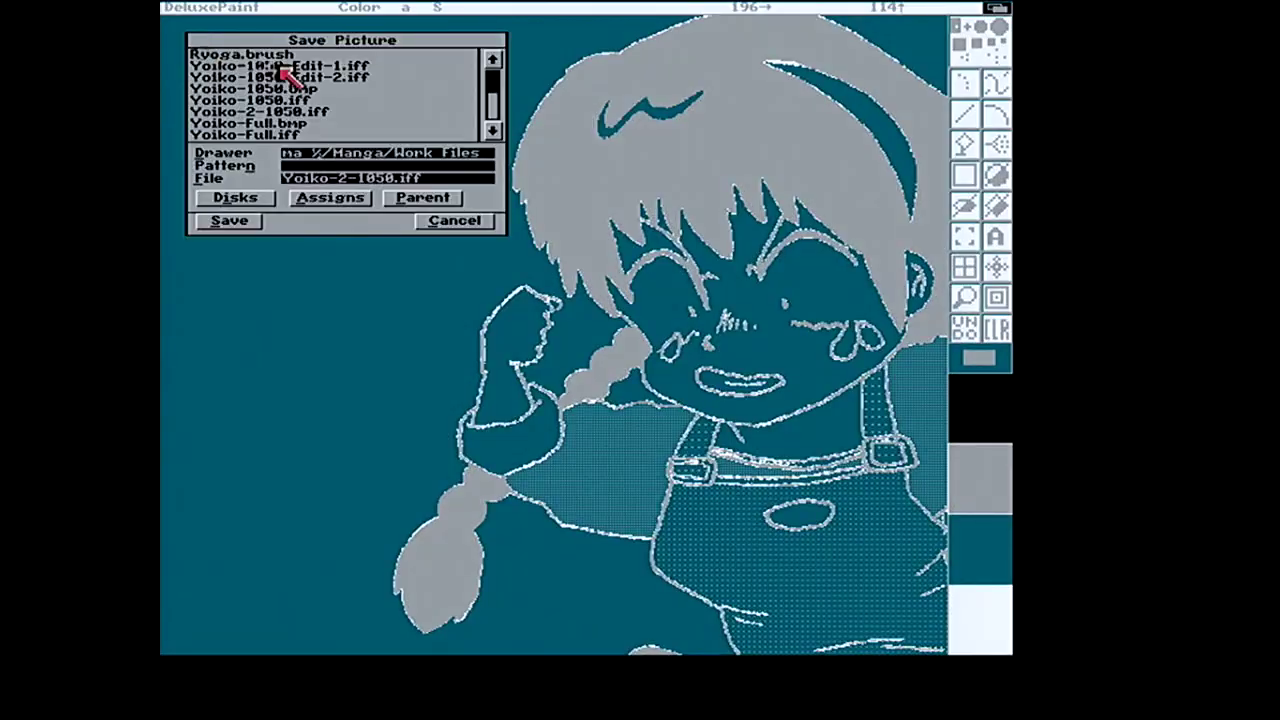
click(412, 199)
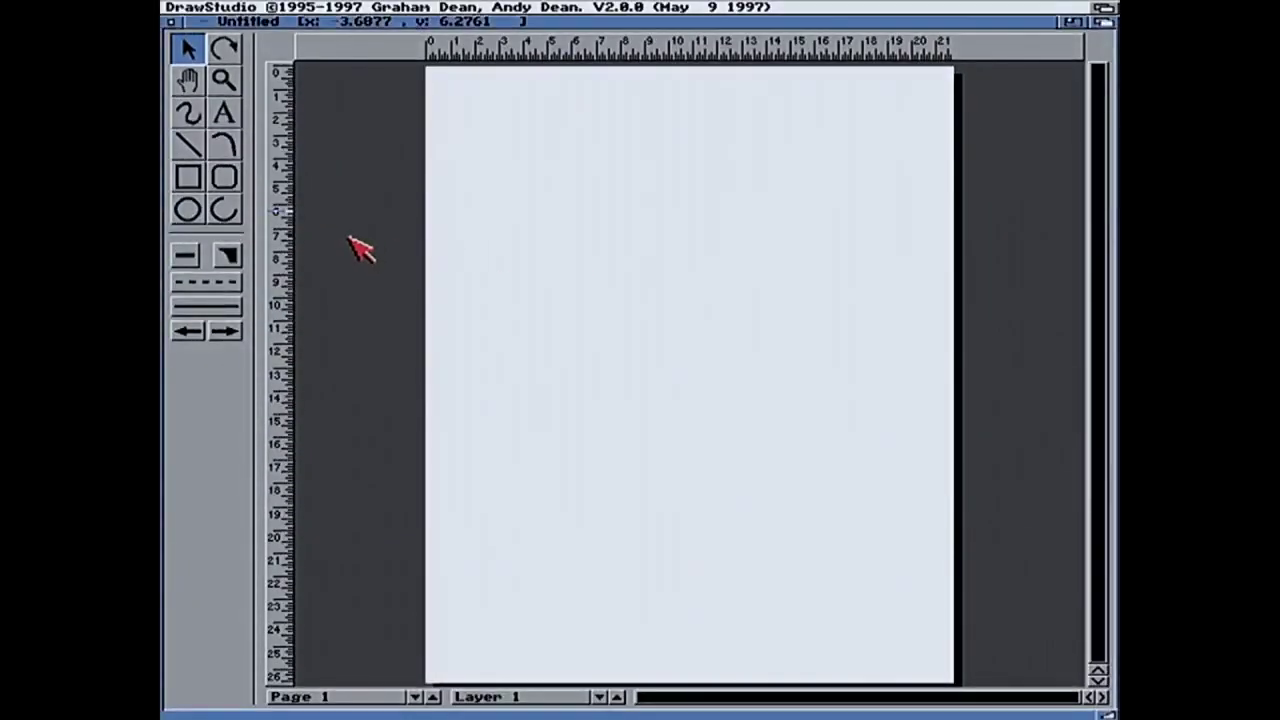
Switch to DrawStudio and open the vector drawing Ritsu-chan.ds from the DSVectors drawer
right_click(198, 7)
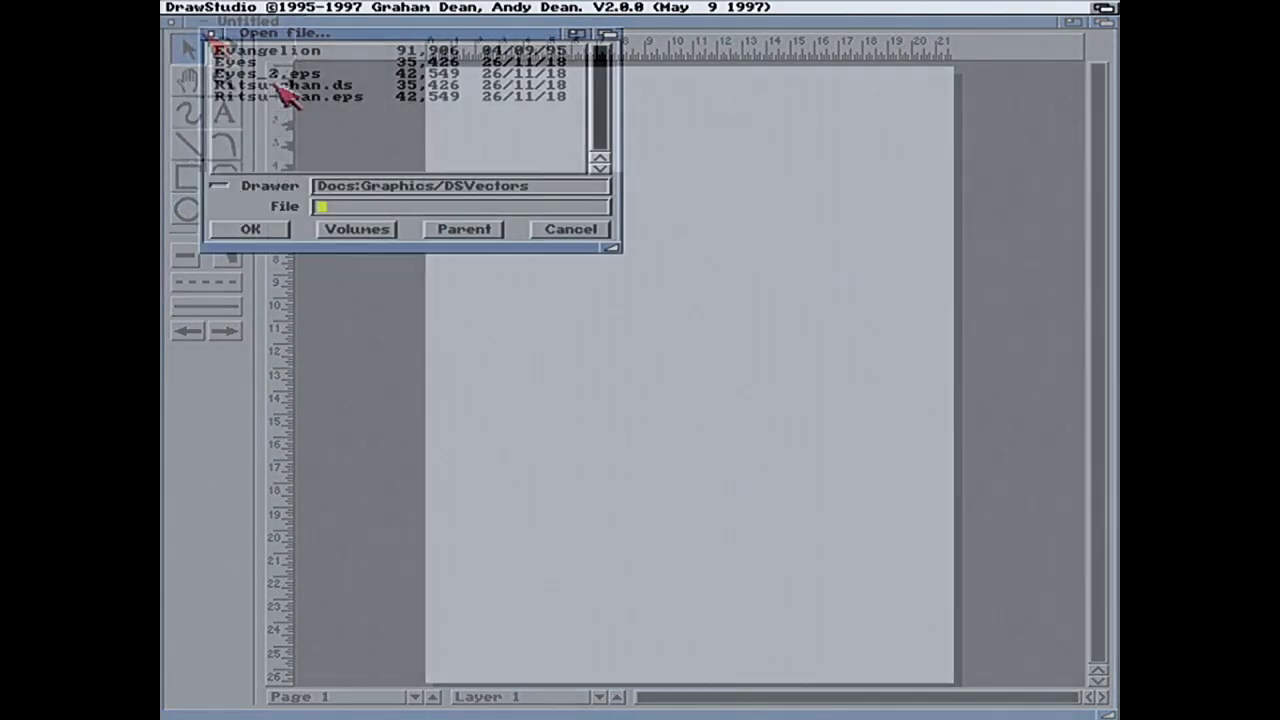
double_click(286, 80)
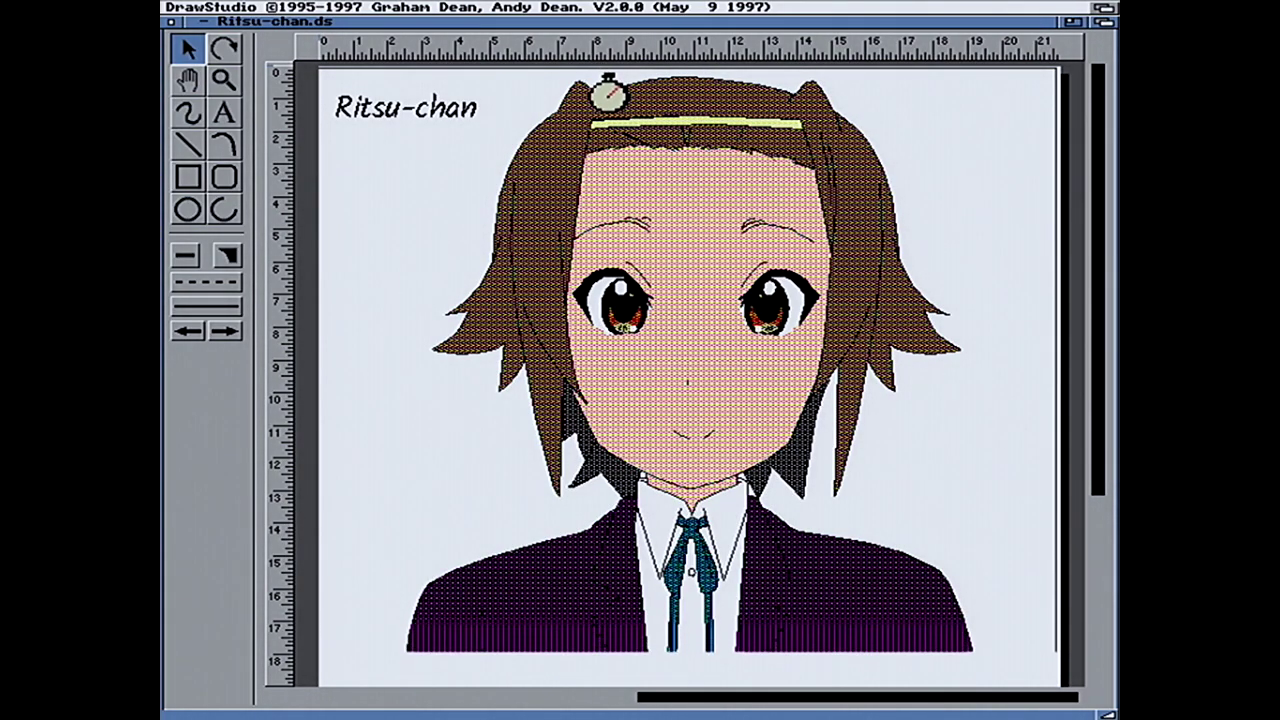
Export all pages of the drawing as a PostScript file to Ram:Ritsu-chan.ps
right_click(185, 12)
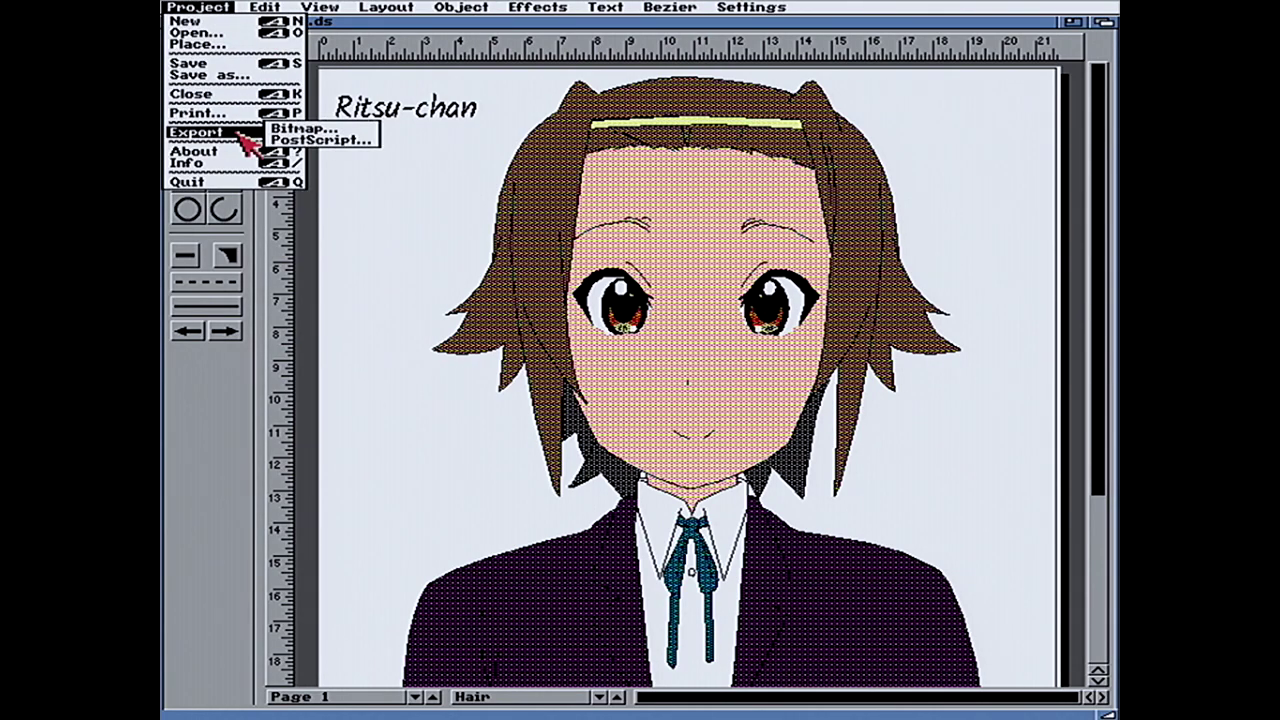
click(300, 140)
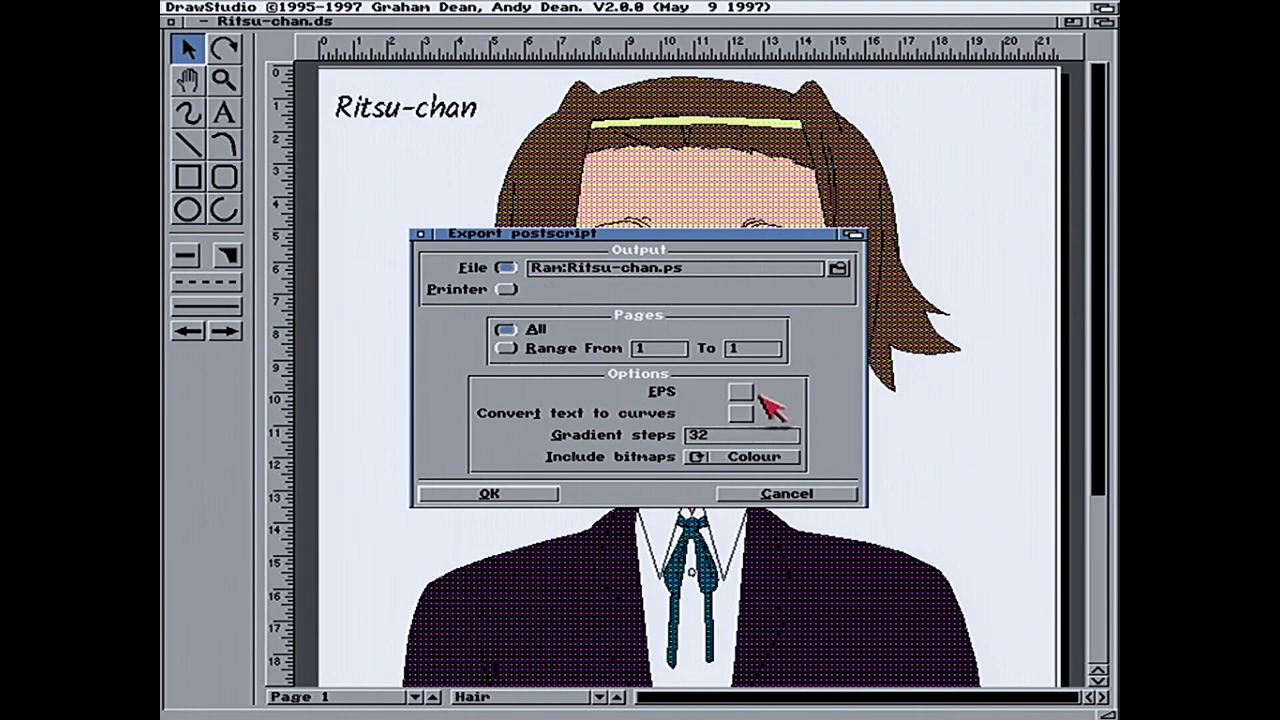
click(553, 494)
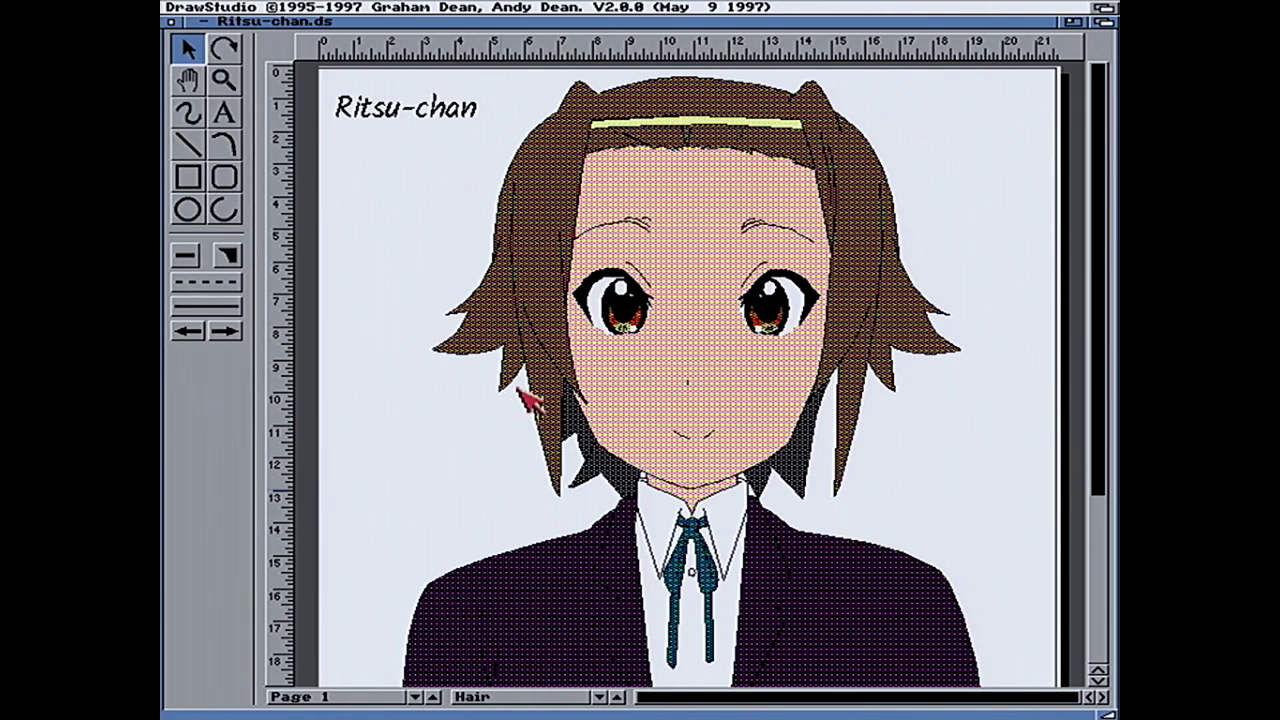
Switch to the Mac and open Ritsu-chan.eps from the AMIGACF drive in Preview, dismissing the PostScript conversion warning
key(super+m)
drag(380, 272, 955, 75)
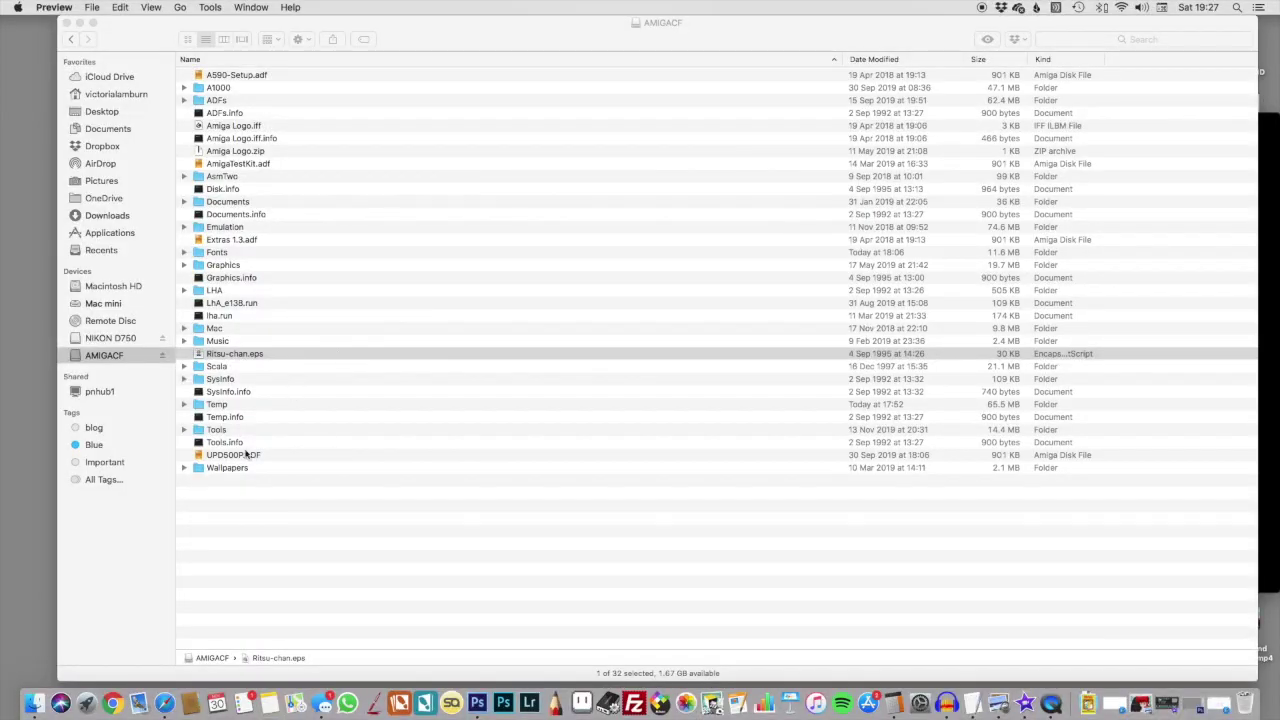
click(244, 358)
double_click(243, 358)
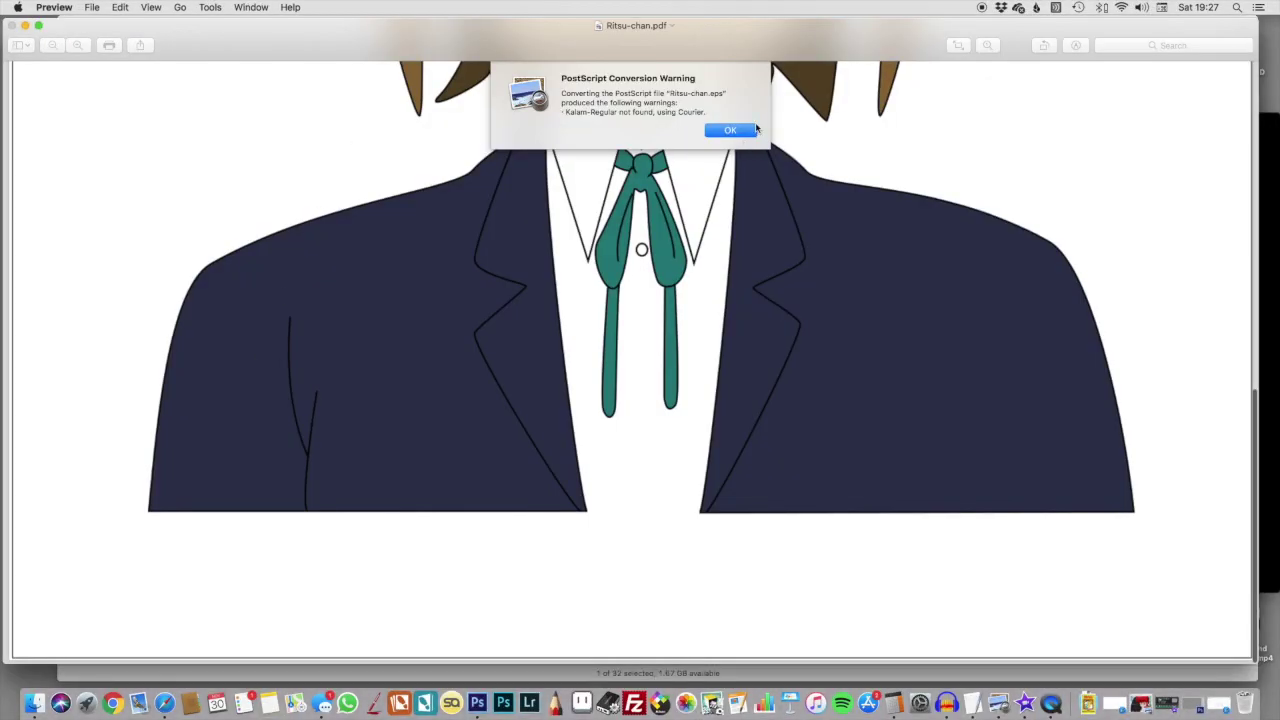
click(731, 130)
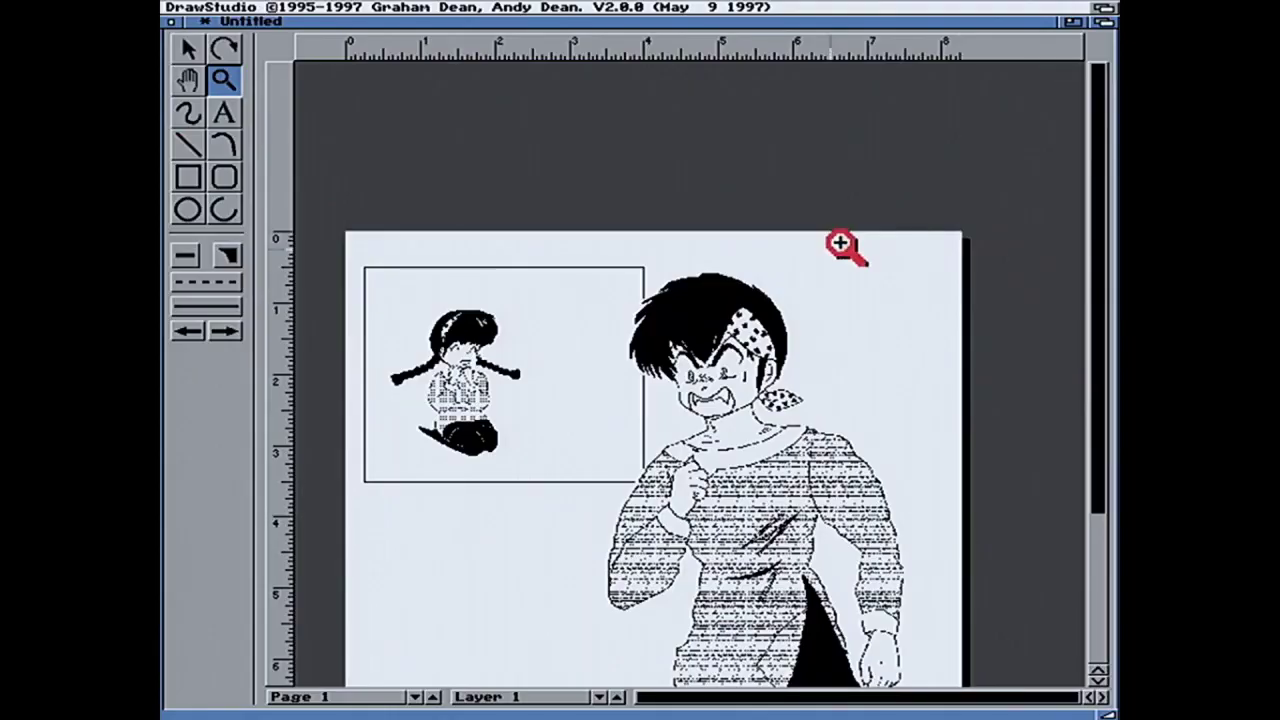
Set the line thickness of the rectangular frame around the braided girl to 1 pt
click(188, 48)
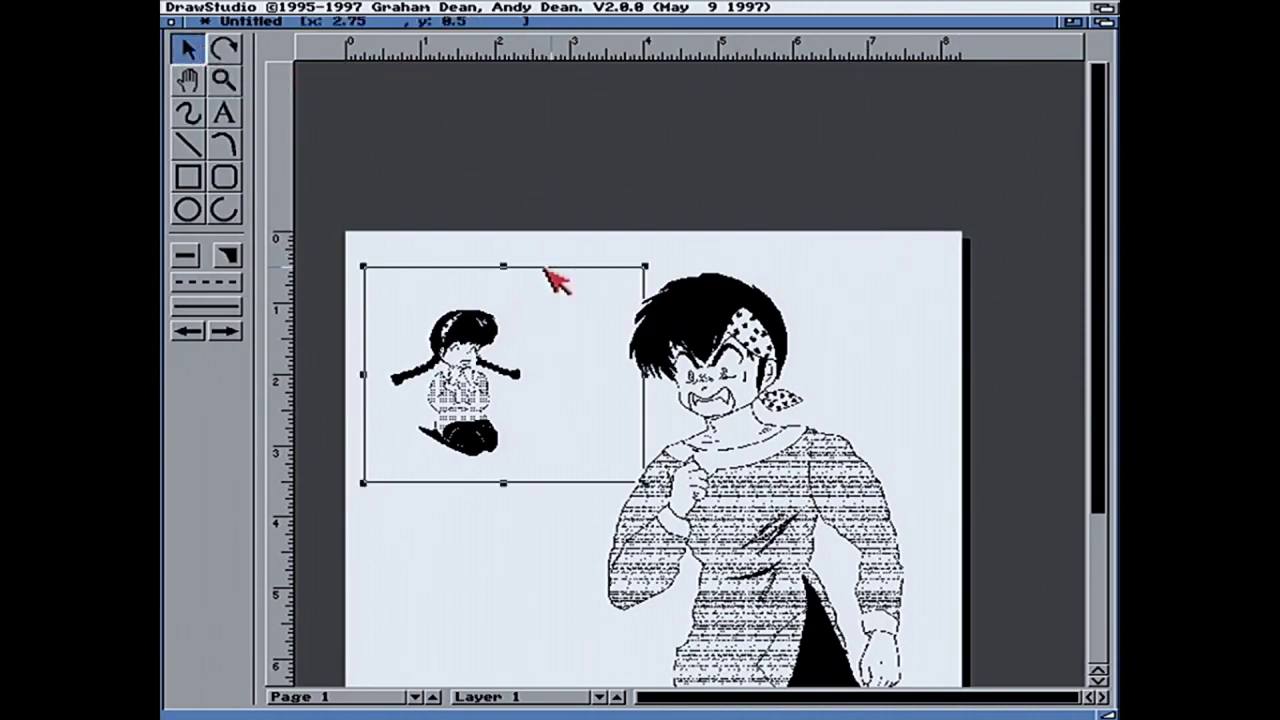
double_click(547, 271)
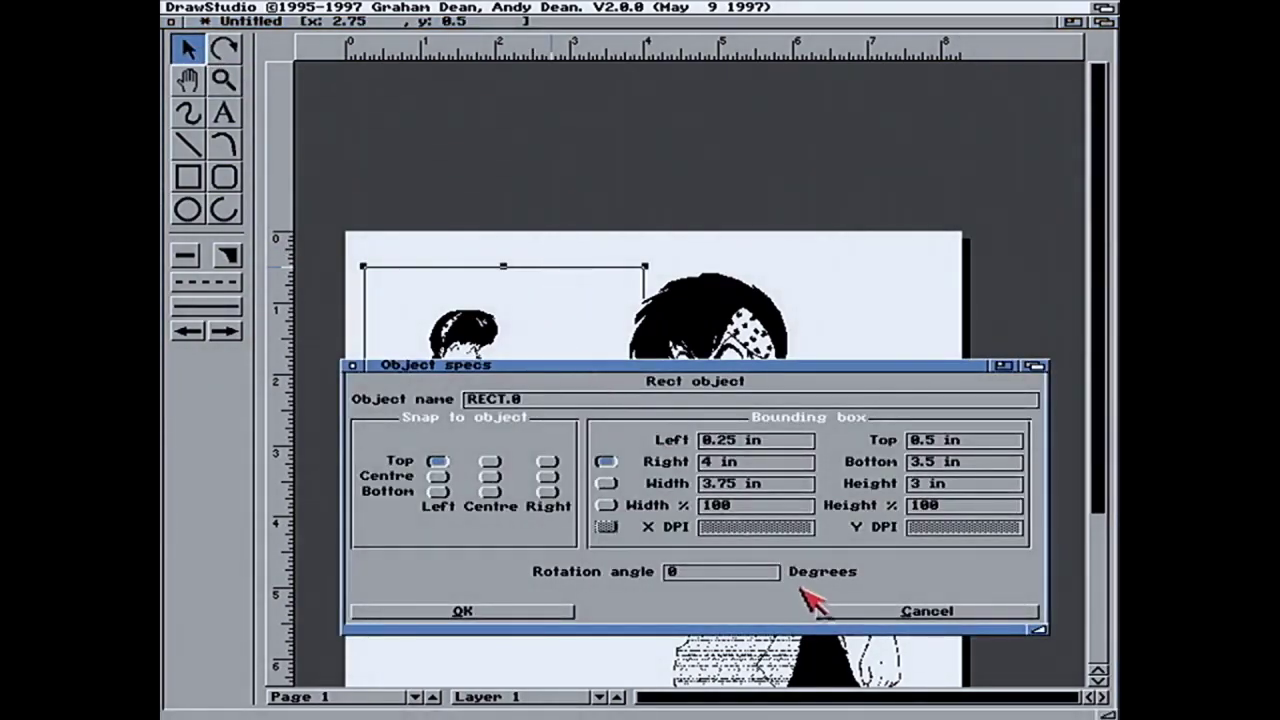
click(850, 610)
right_click(385, 10)
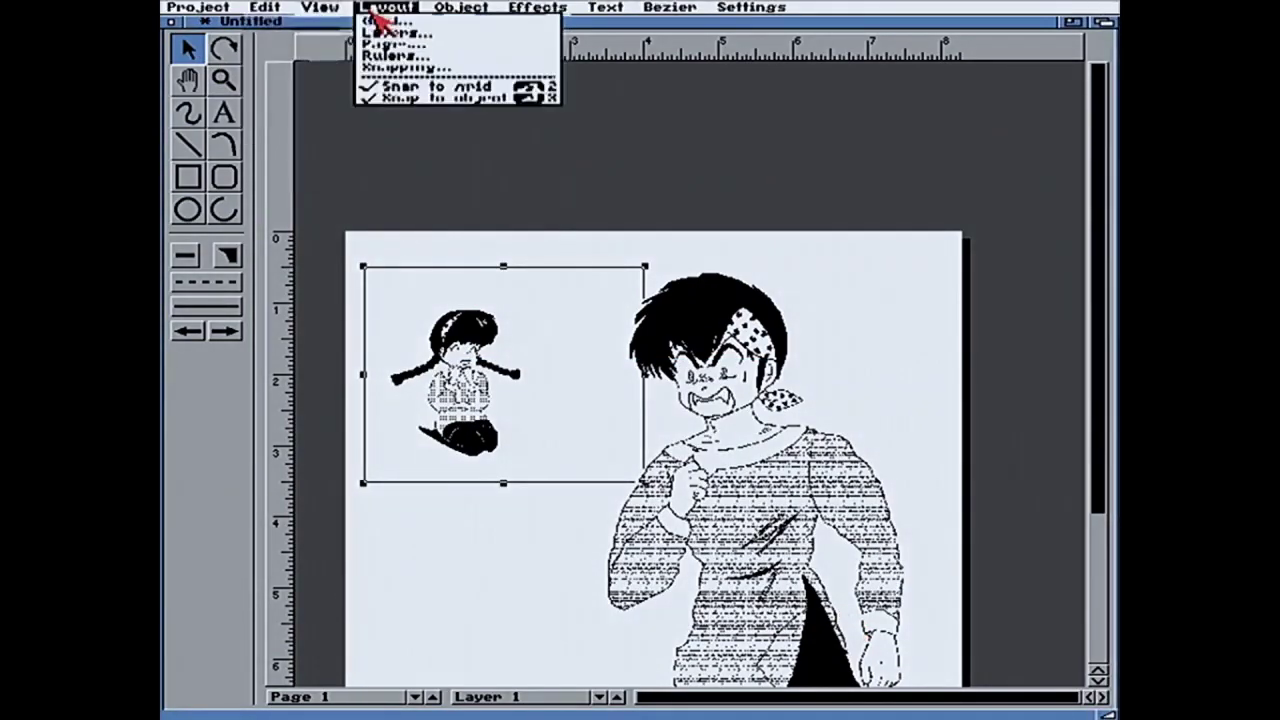
click(470, 25)
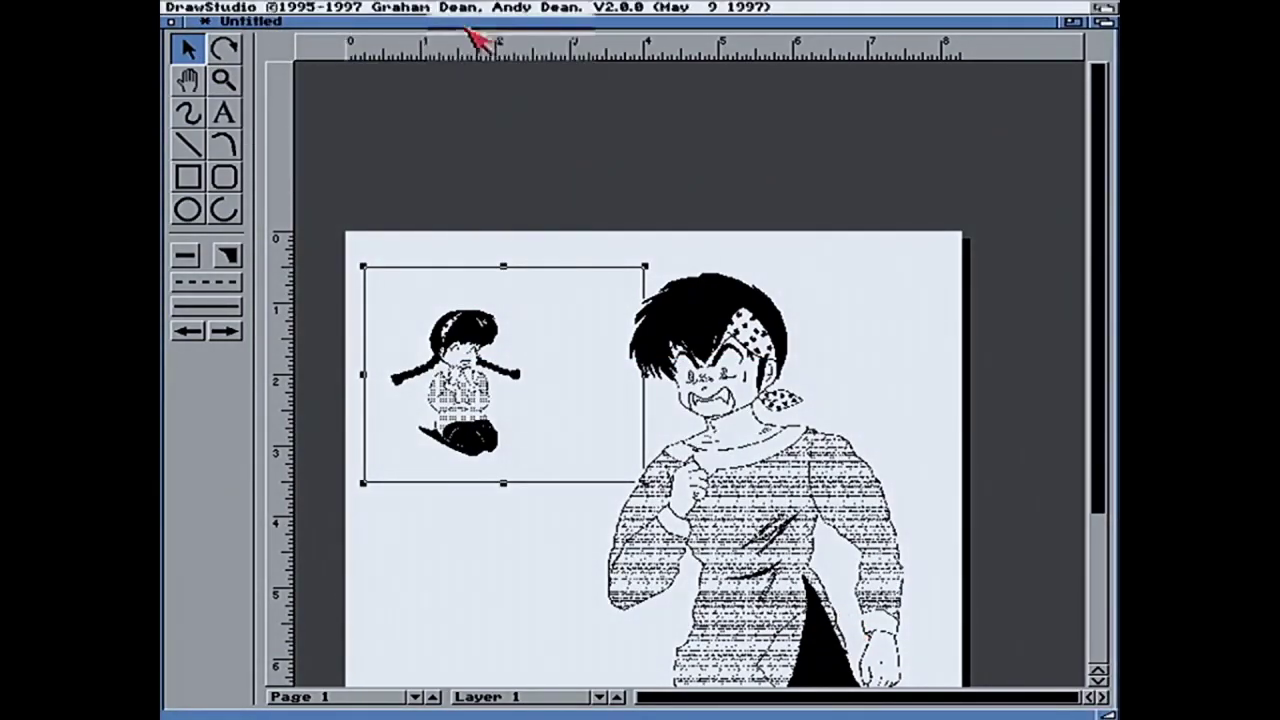
click(608, 252)
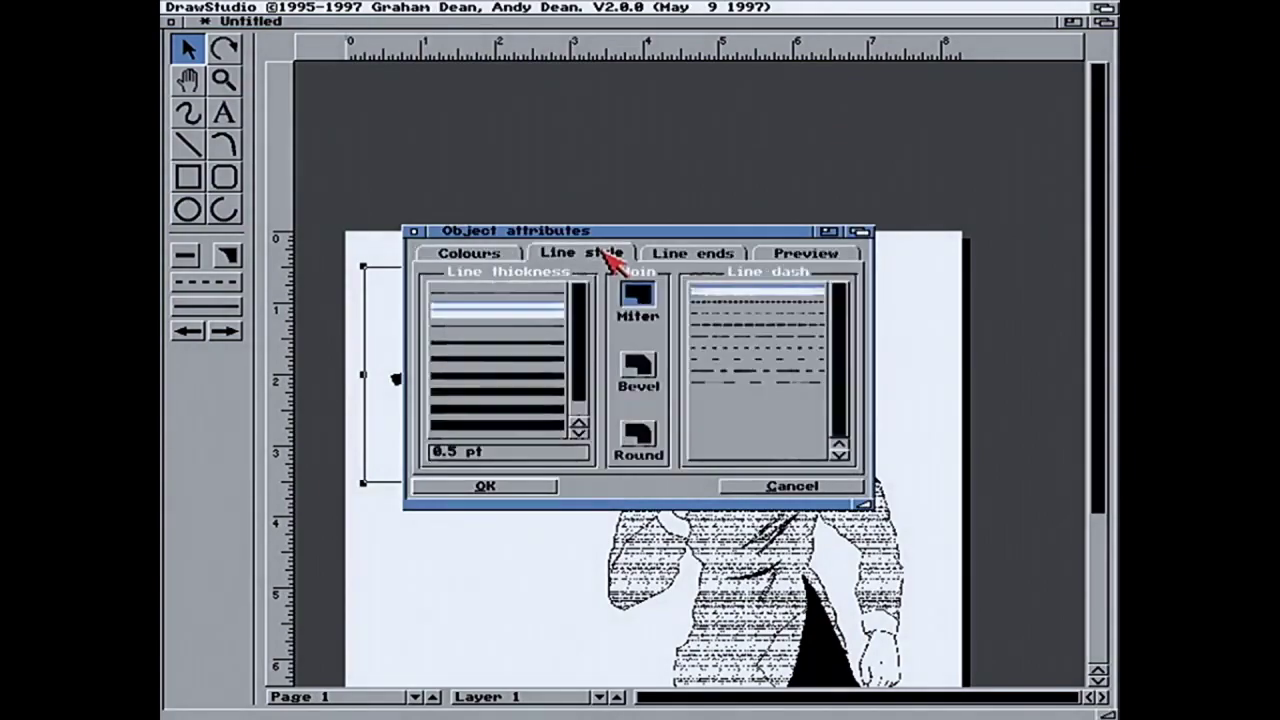
click(480, 335)
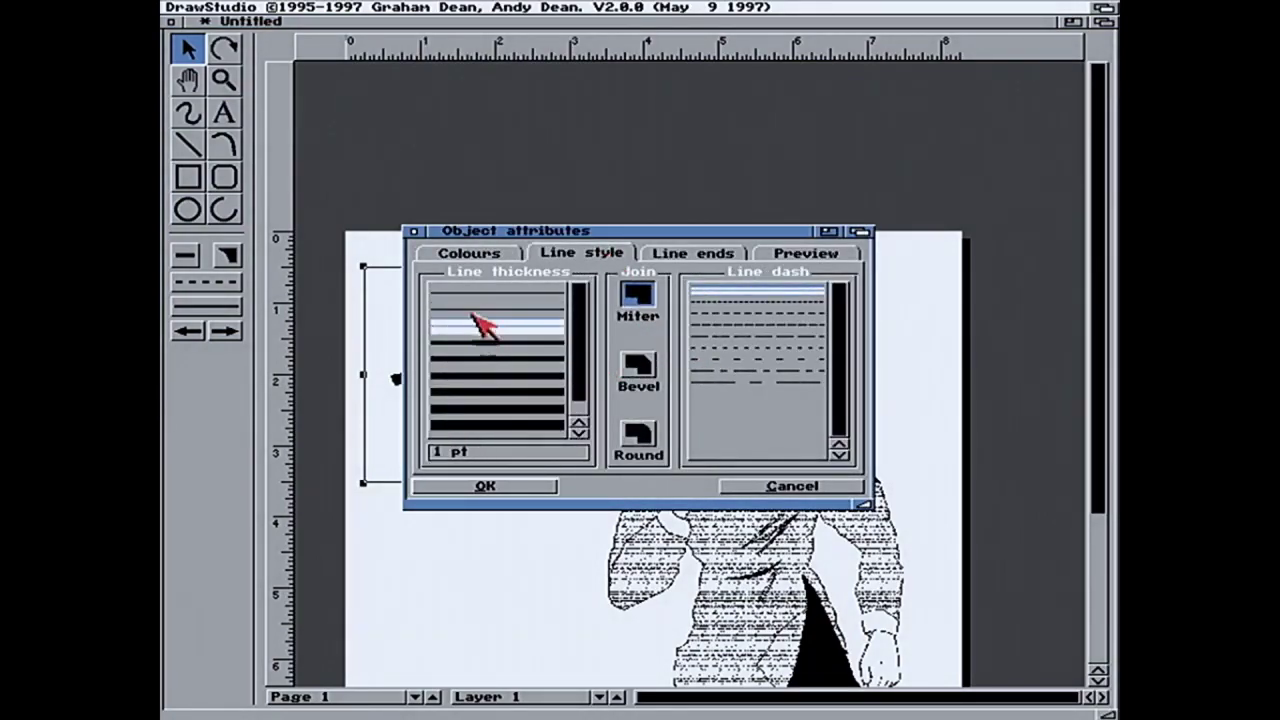
click(470, 252)
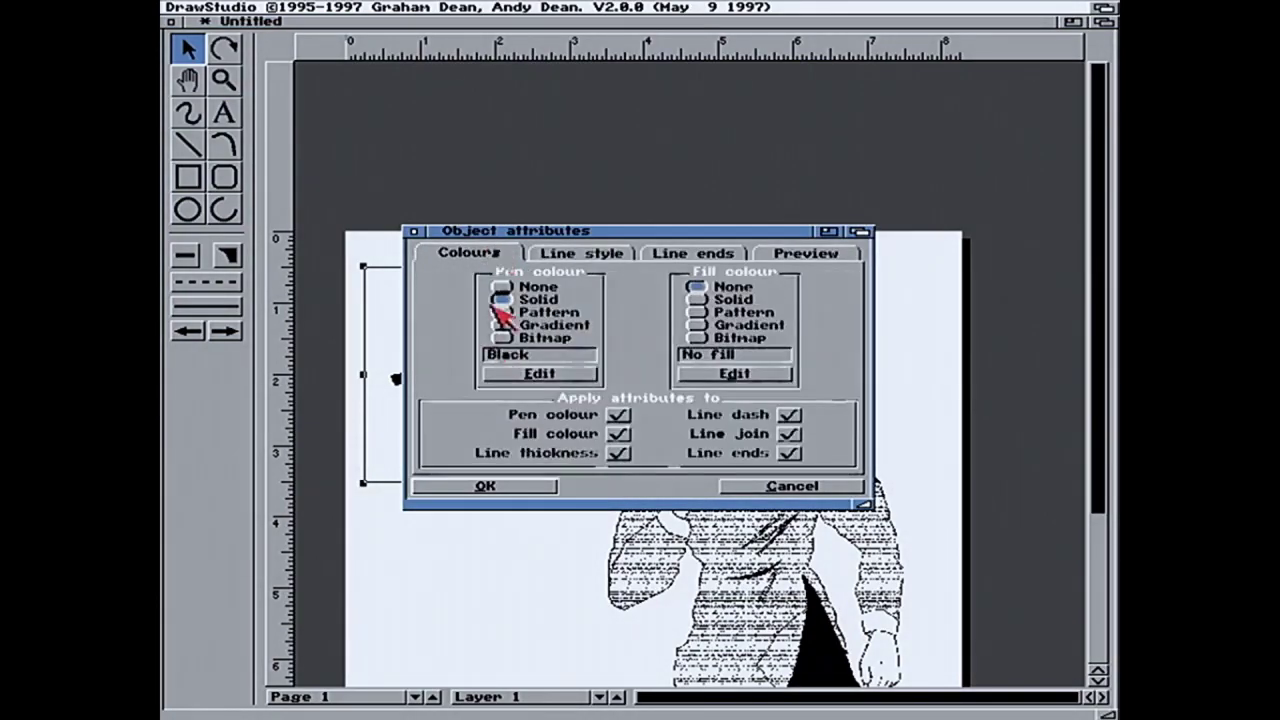
click(512, 489)
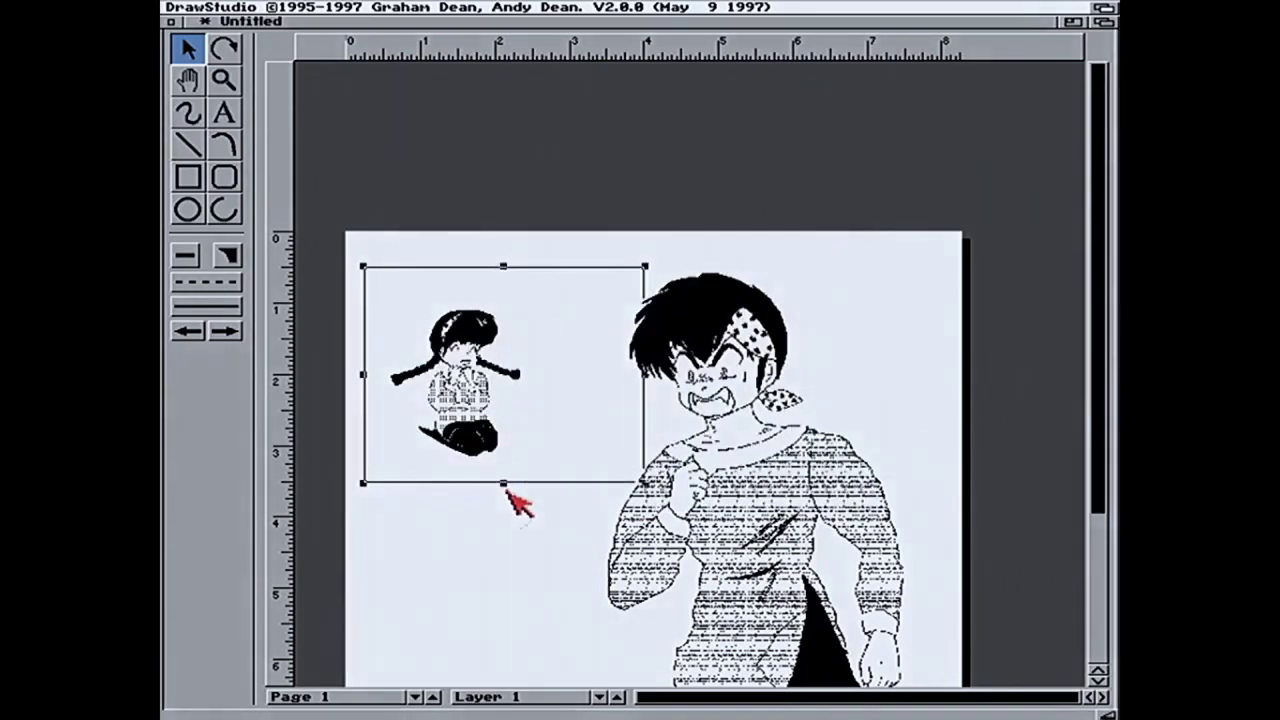
Enlarge the braided girl's picture and position it inside the rectangular frame
click(470, 352)
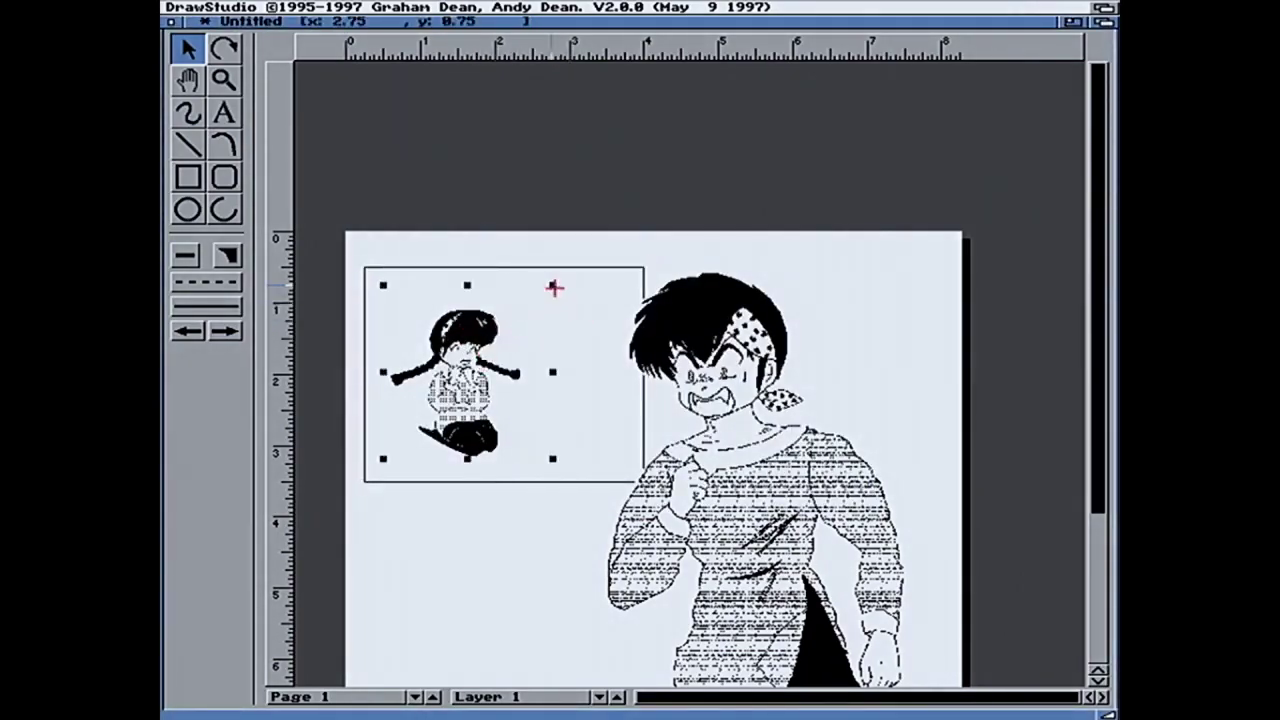
drag(553, 288, 596, 252)
drag(386, 458, 346, 497)
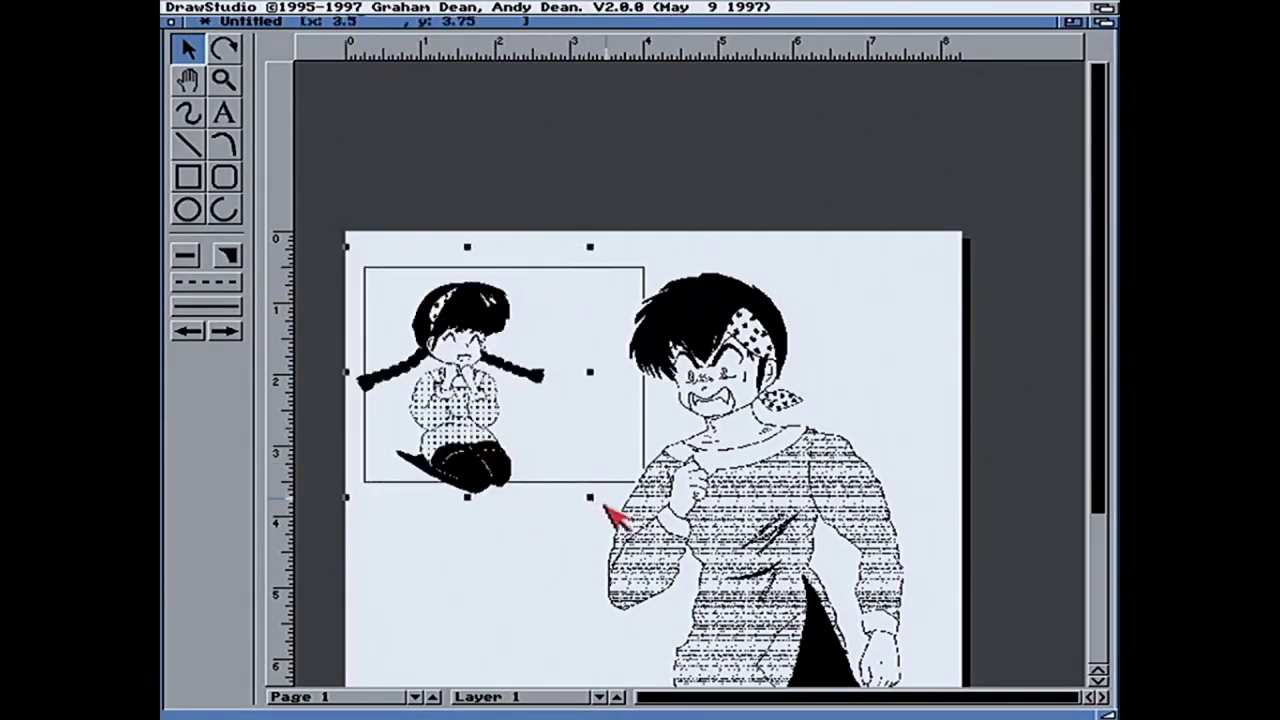
drag(588, 494, 578, 451)
drag(486, 434, 494, 434)
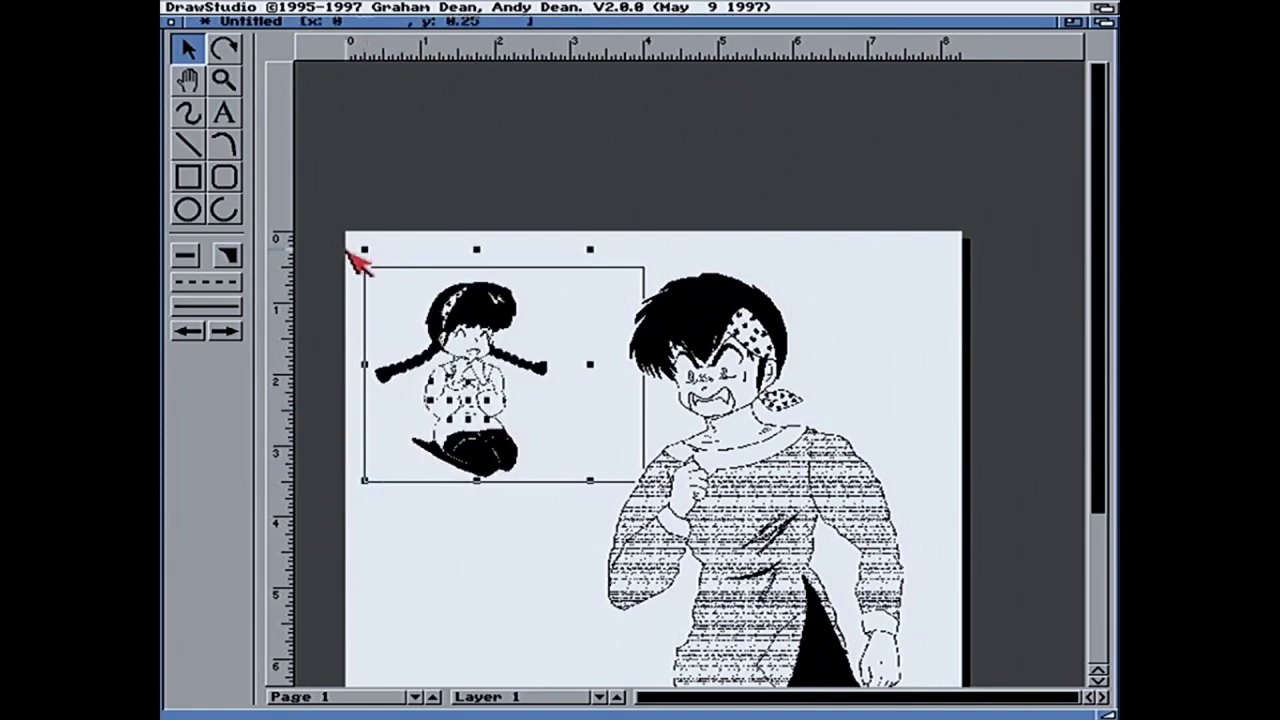
drag(433, 369, 415, 365)
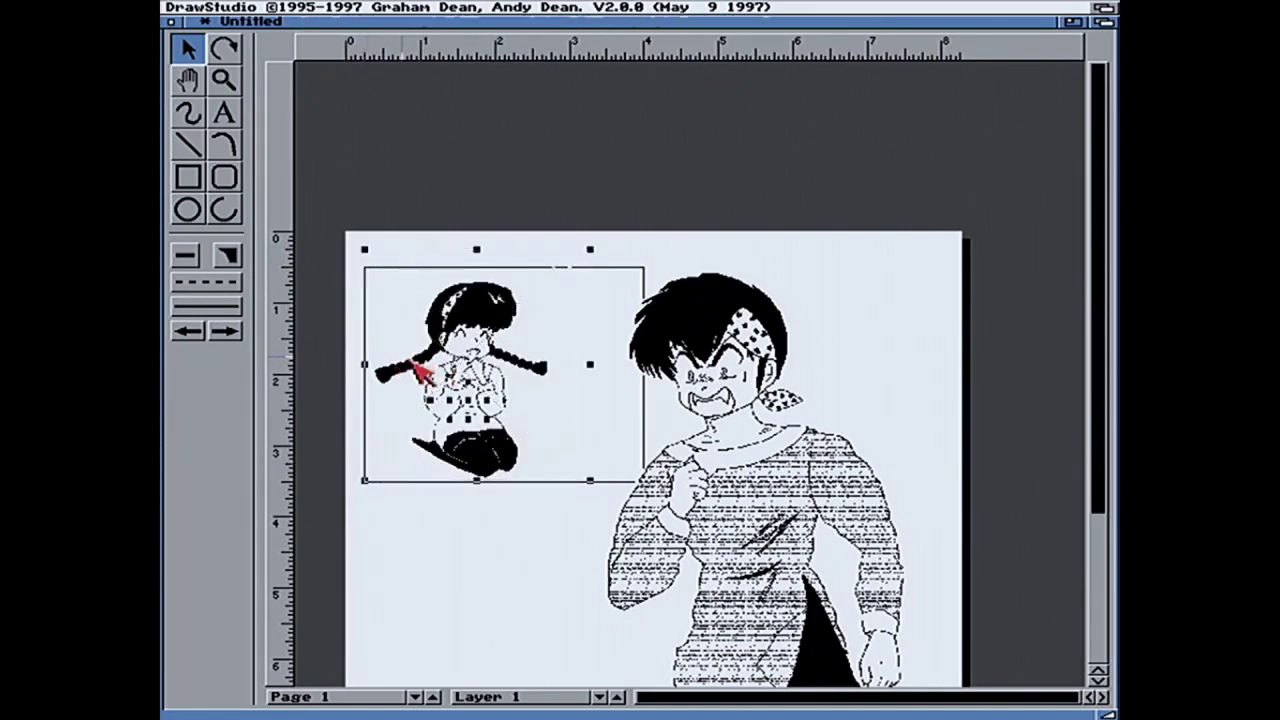
Narrow the rectangular frame by moving its right edge inward until it clears the larger character
click(648, 406)
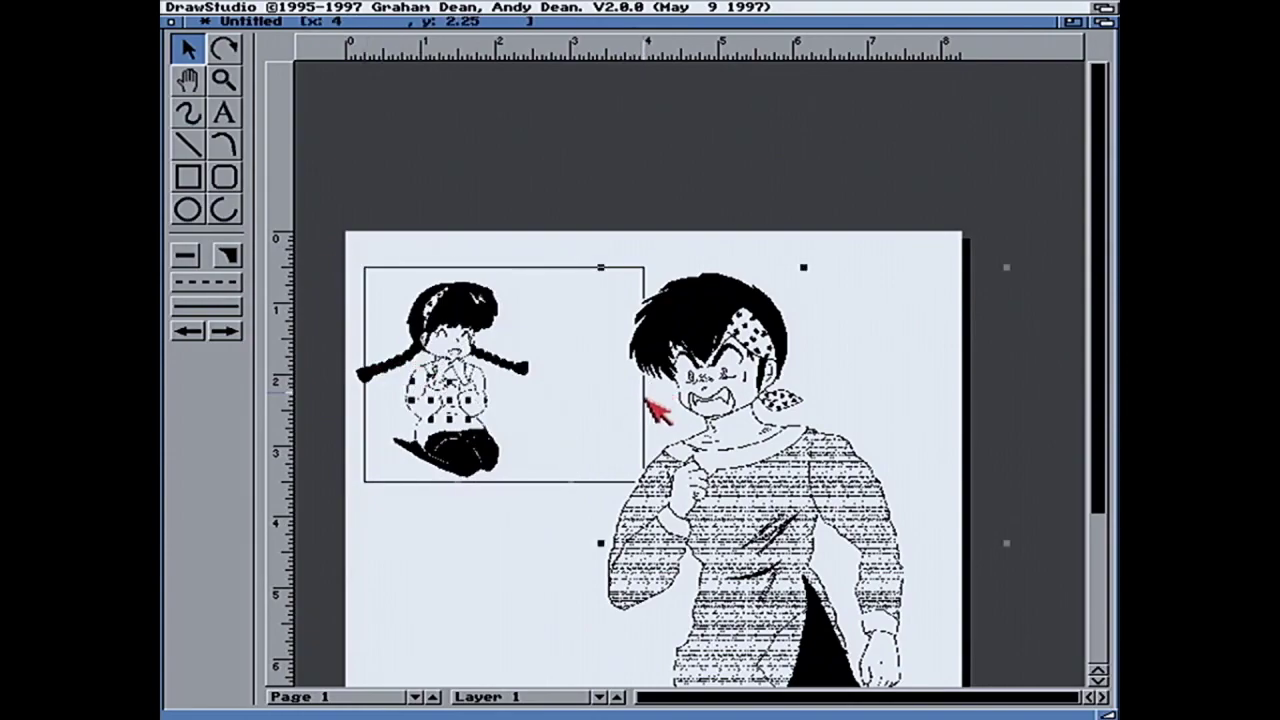
double_click(648, 406)
key(Escape)
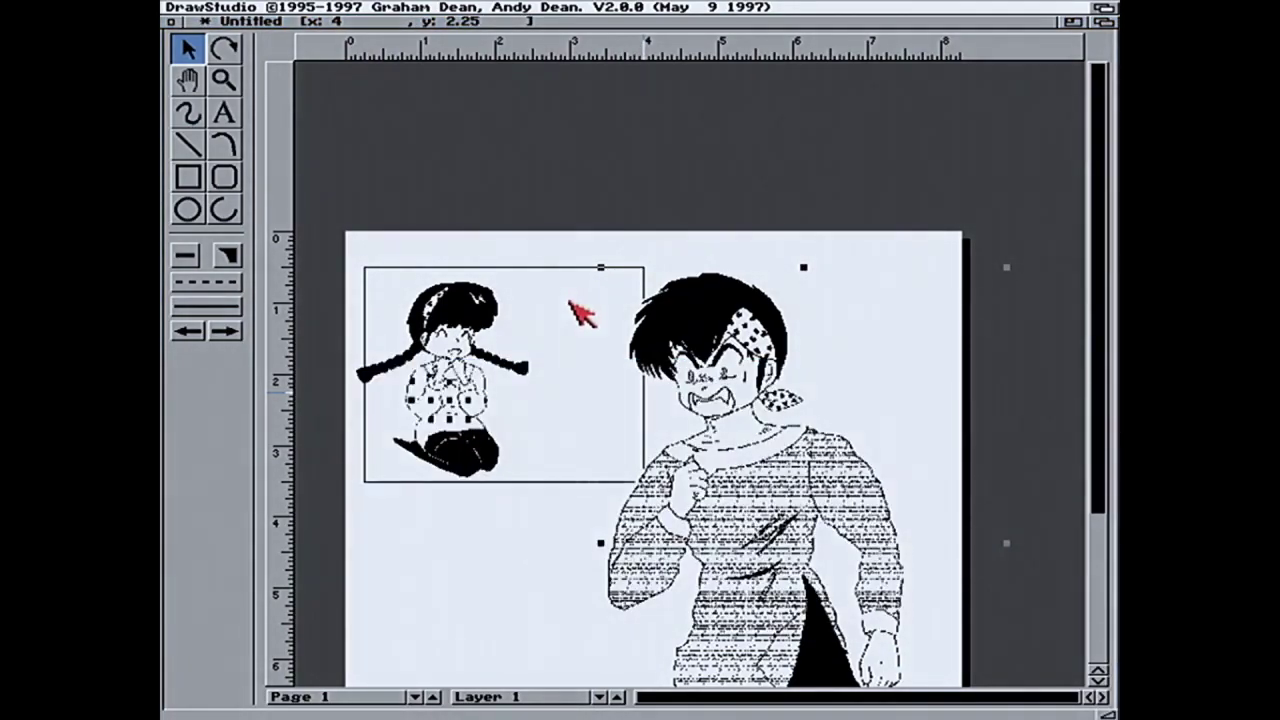
click(553, 253)
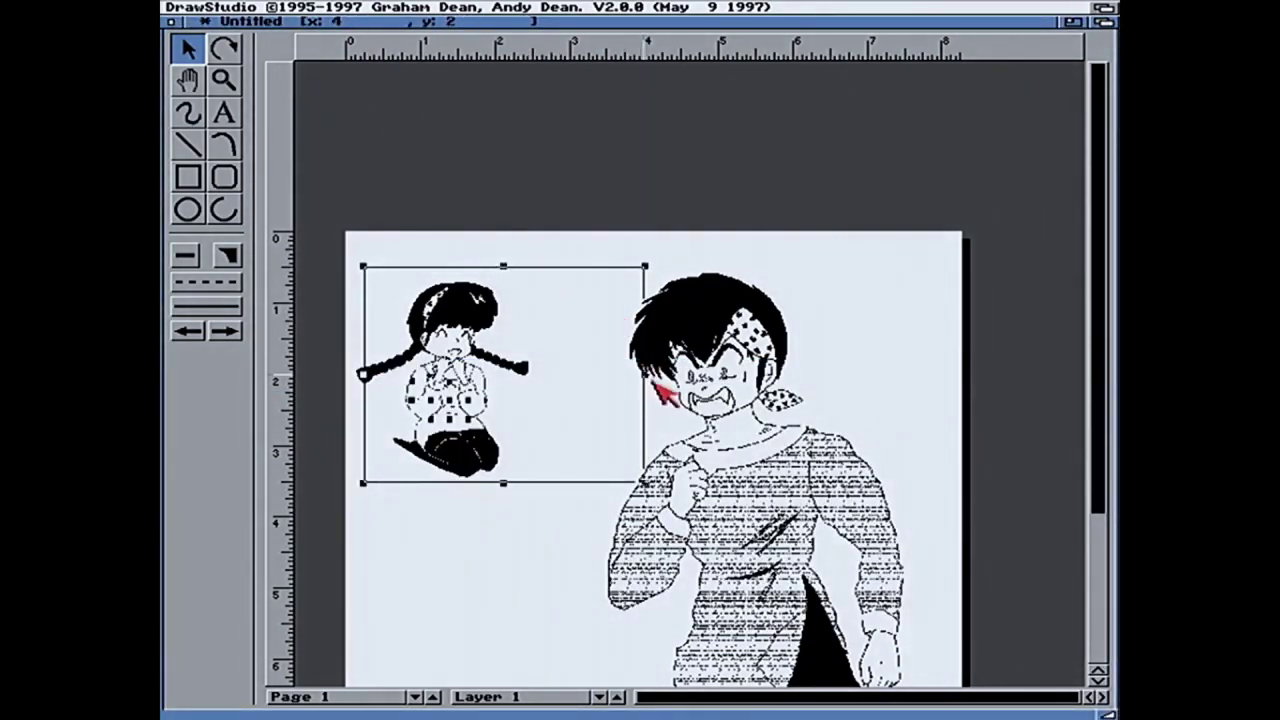
drag(641, 375, 602, 372)
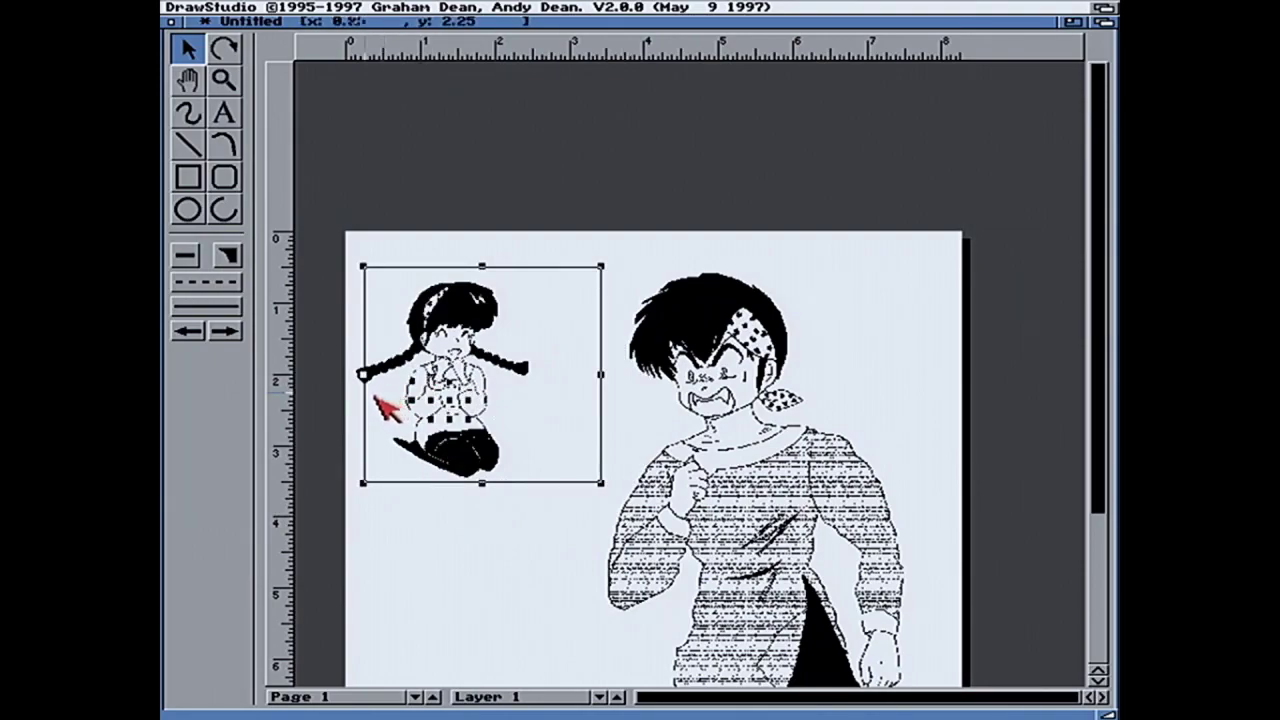
Shift the braided girl's picture further left in the frame and scale it up again
click(440, 380)
drag(440, 380, 420, 380)
click(424, 380)
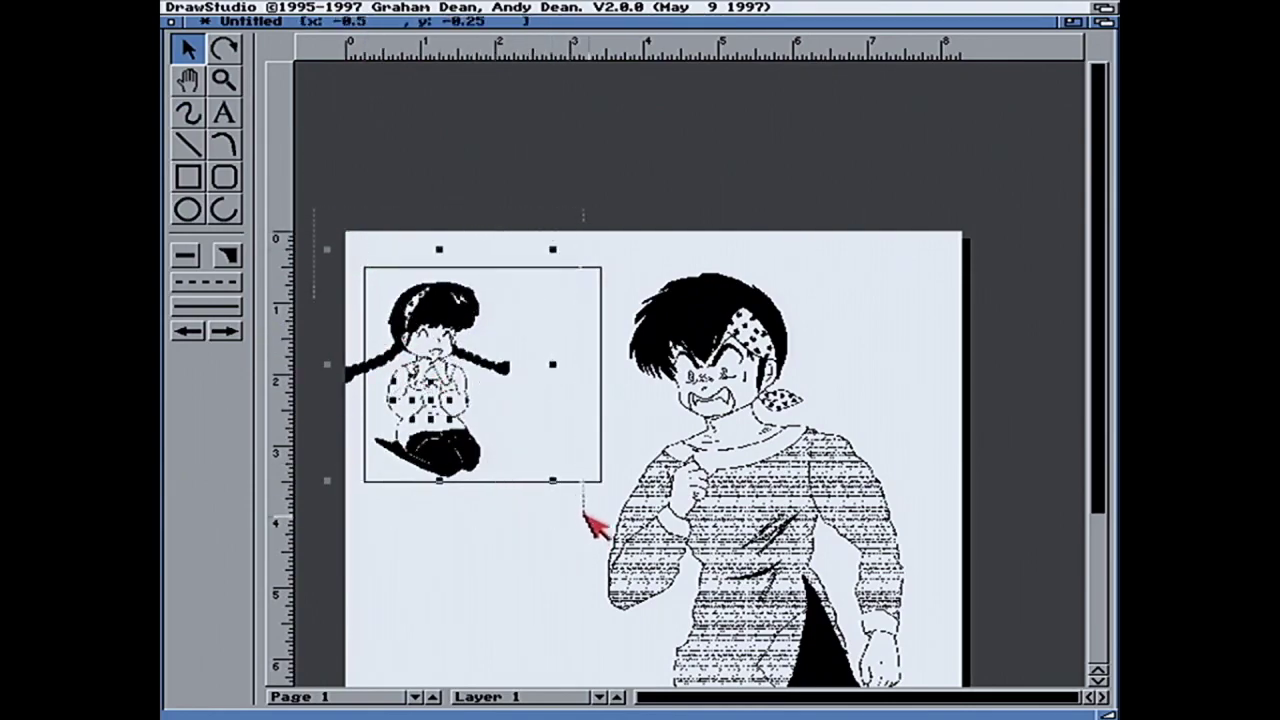
drag(512, 484, 566, 486)
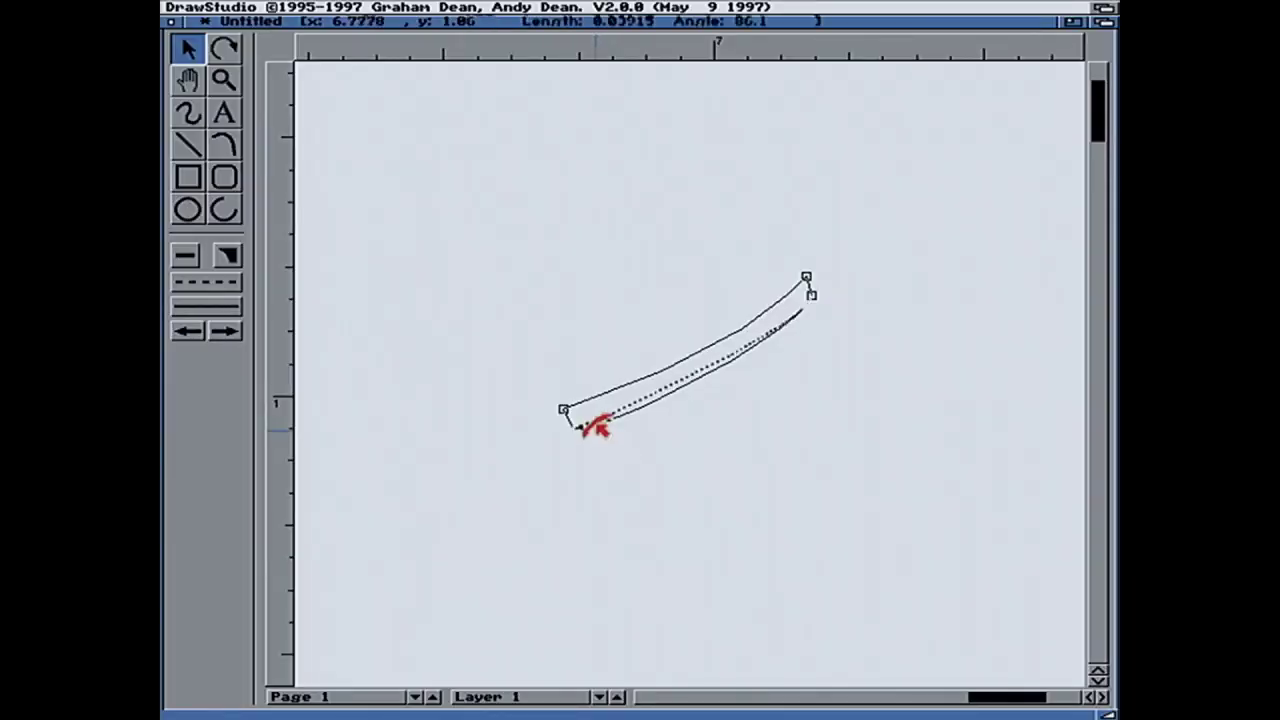
Reshape the curved stroke of the sound-effect lettering by adjusting its lower curve and moving its corner points to thicken it
drag(586, 423, 639, 424)
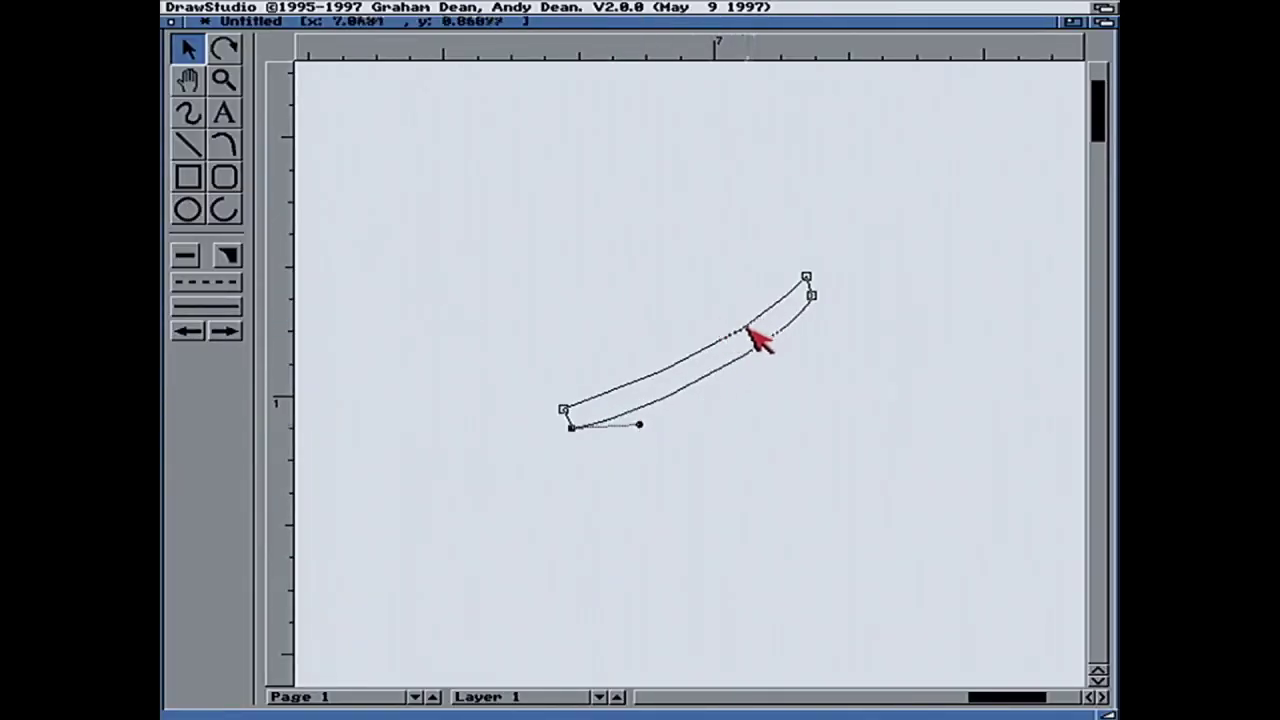
drag(564, 411, 563, 410)
drag(810, 280, 806, 272)
drag(578, 431, 576, 439)
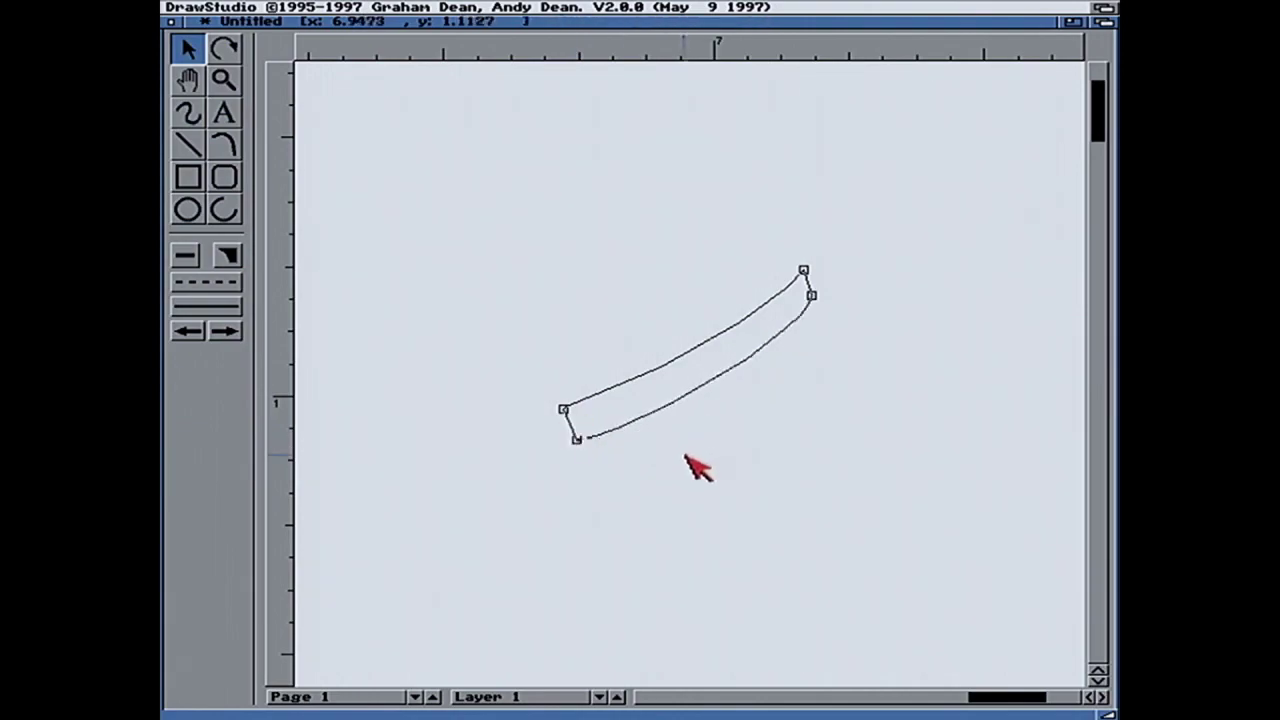
mouse_move(818, 300)
mouse_down()
mouse_move(815, 290)
mouse_move(819, 304)
mouse_up()
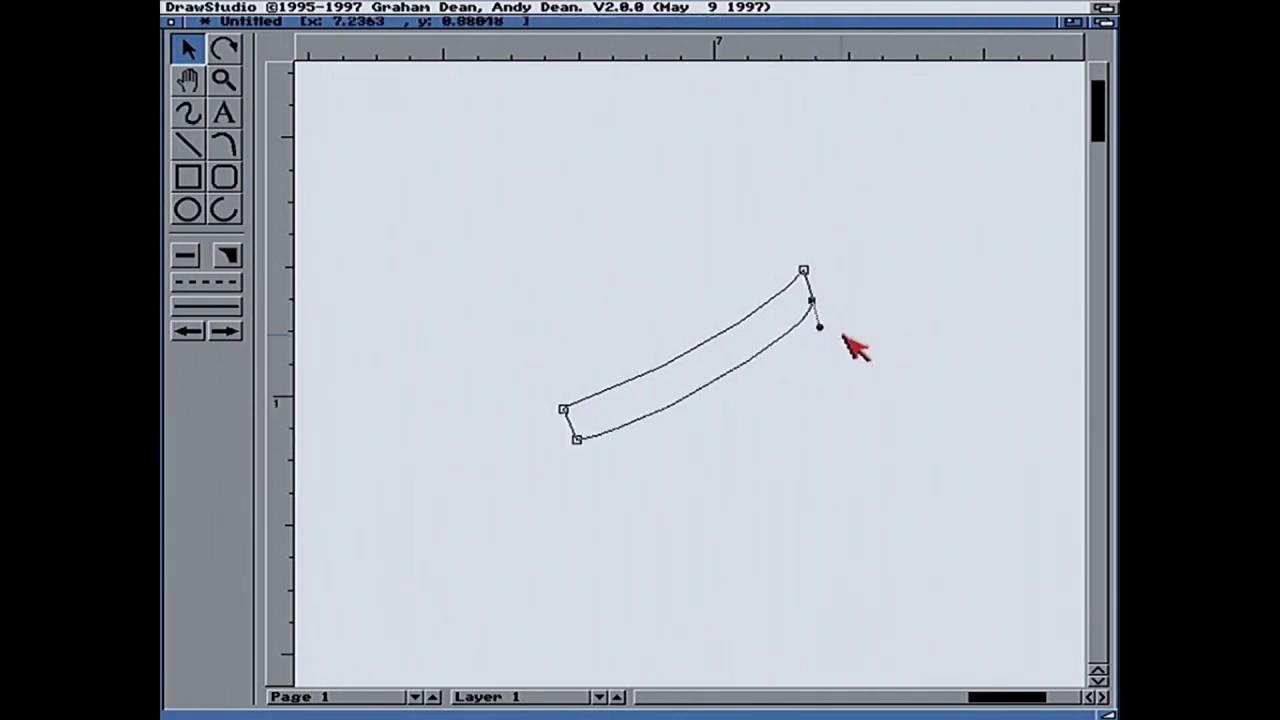
Move the lower right points of the ユ-shaped character's outline so its base bar extends squarely past the vertical stroke
click(222, 82)
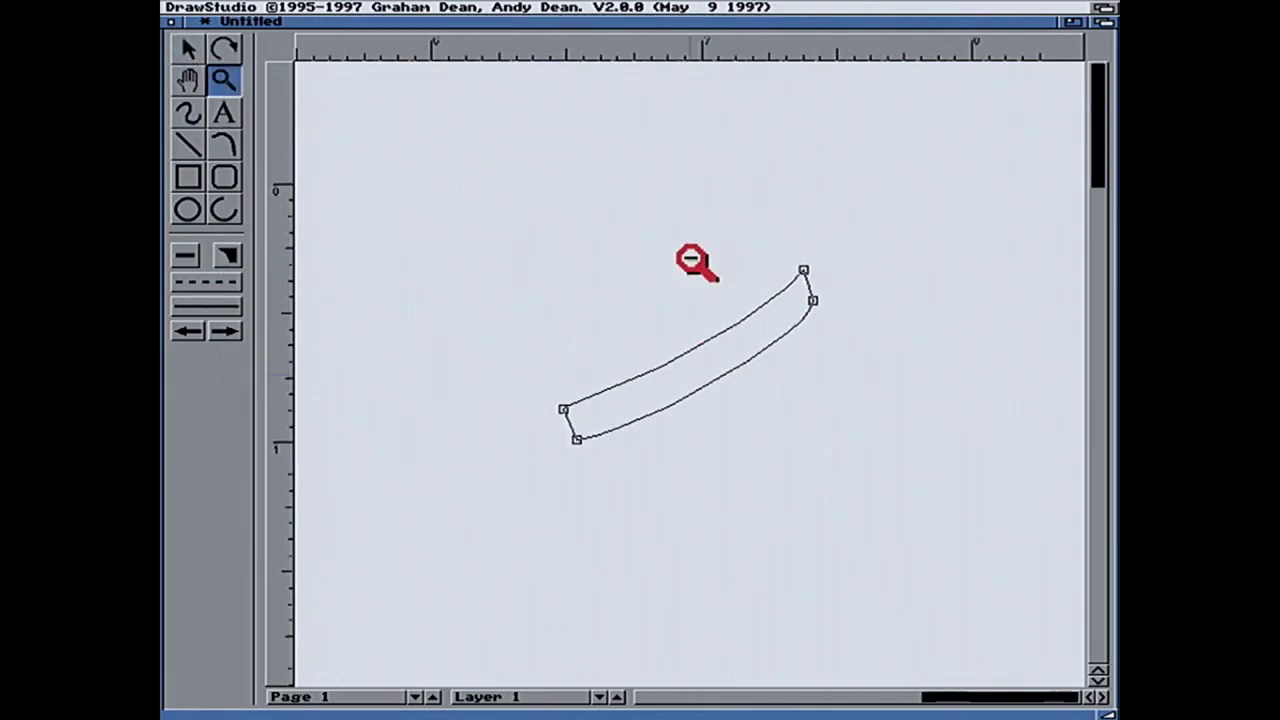
shift+click(688, 270)
click(188, 145)
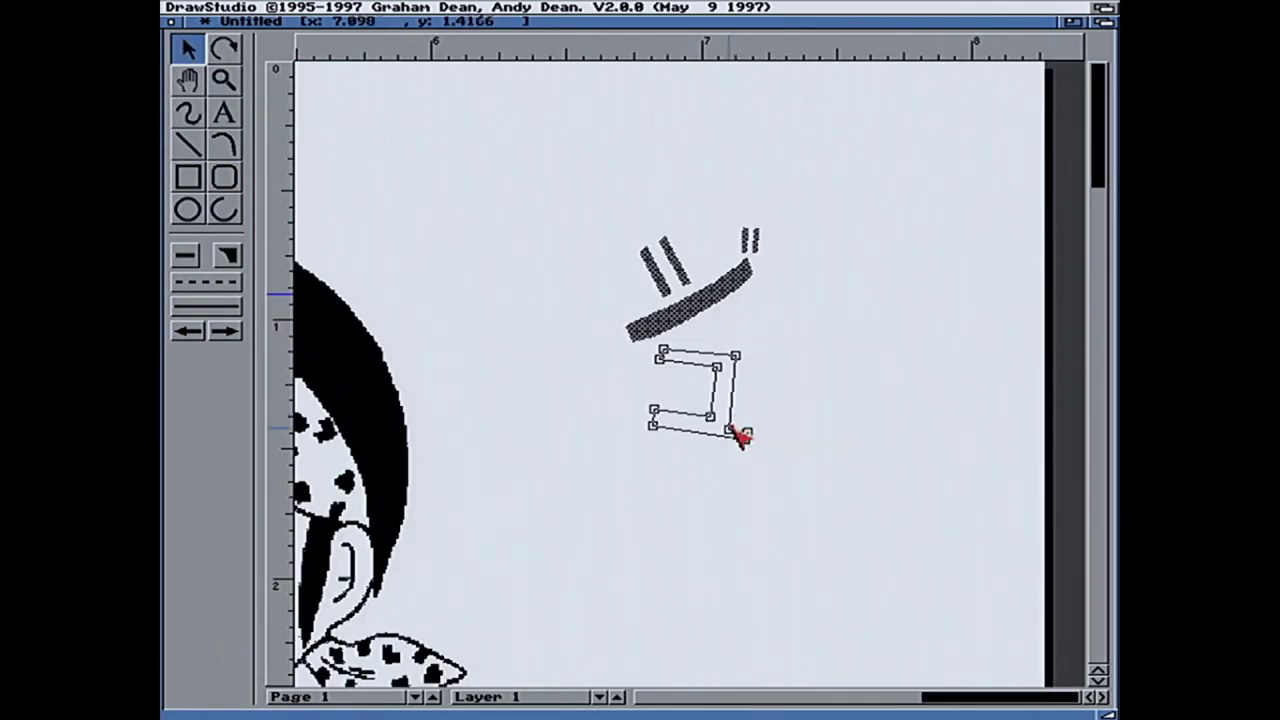
drag(741, 436, 727, 417)
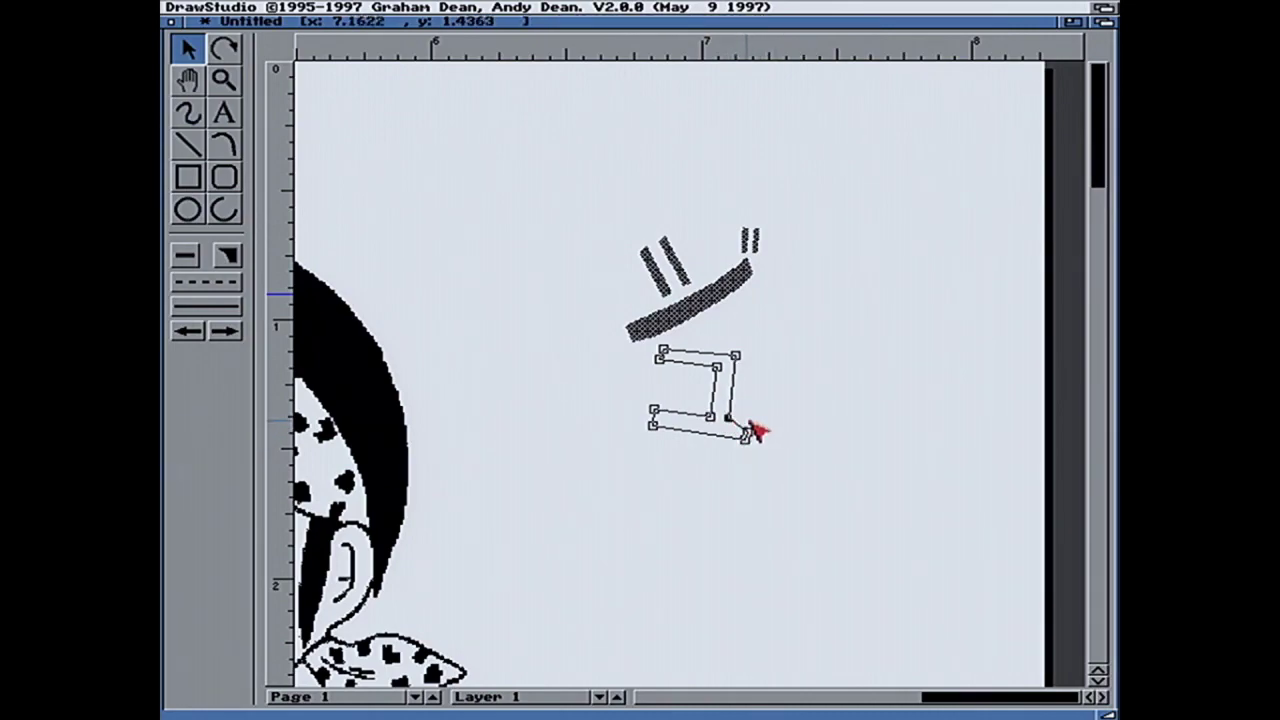
mouse_move(748, 437)
mouse_down()
mouse_move(755, 424)
mouse_move(741, 418)
mouse_up()
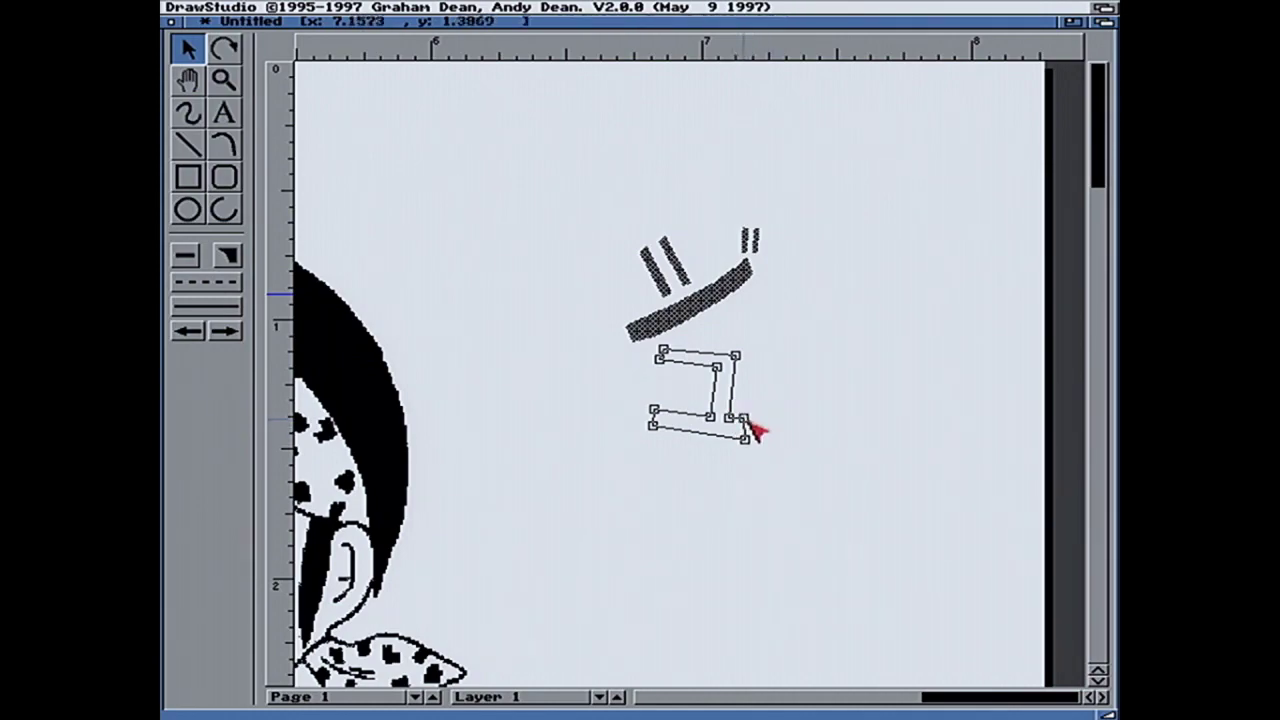
key(Escape)
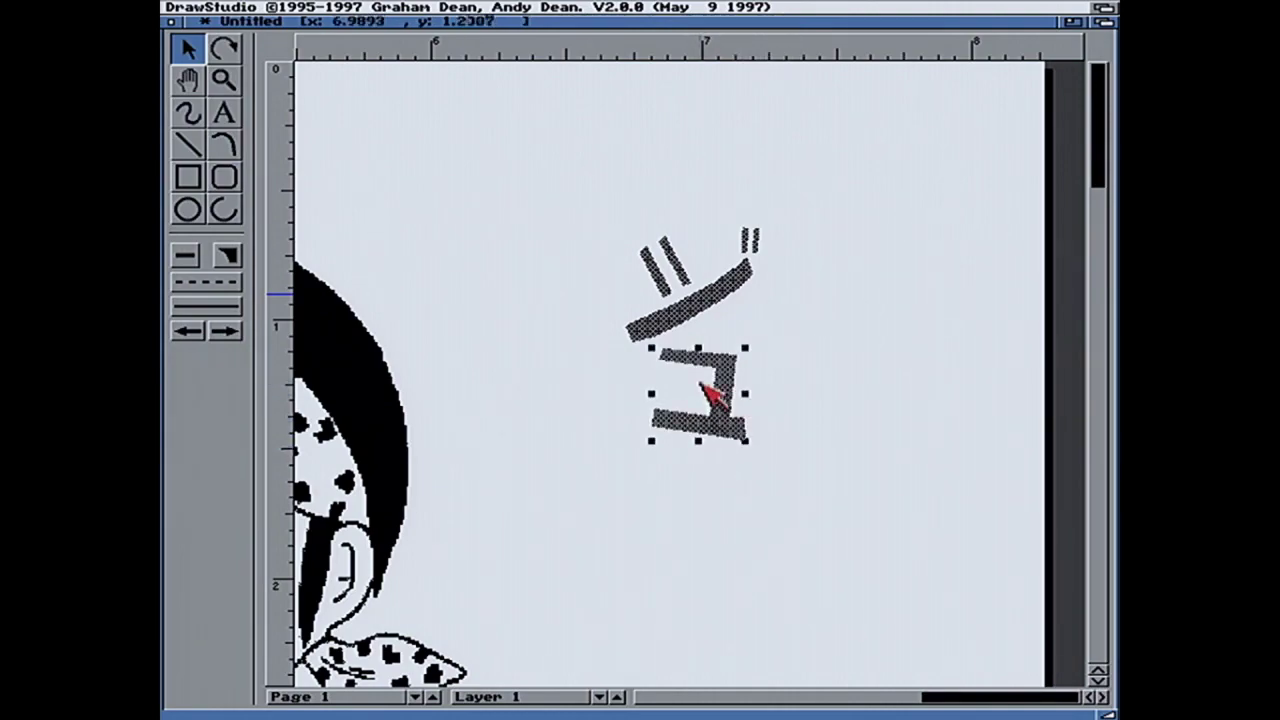
Add a slanted bar stroke beneath the ユ-shaped character
key(ctrl+v)
drag(676, 500, 661, 502)
click(790, 542)
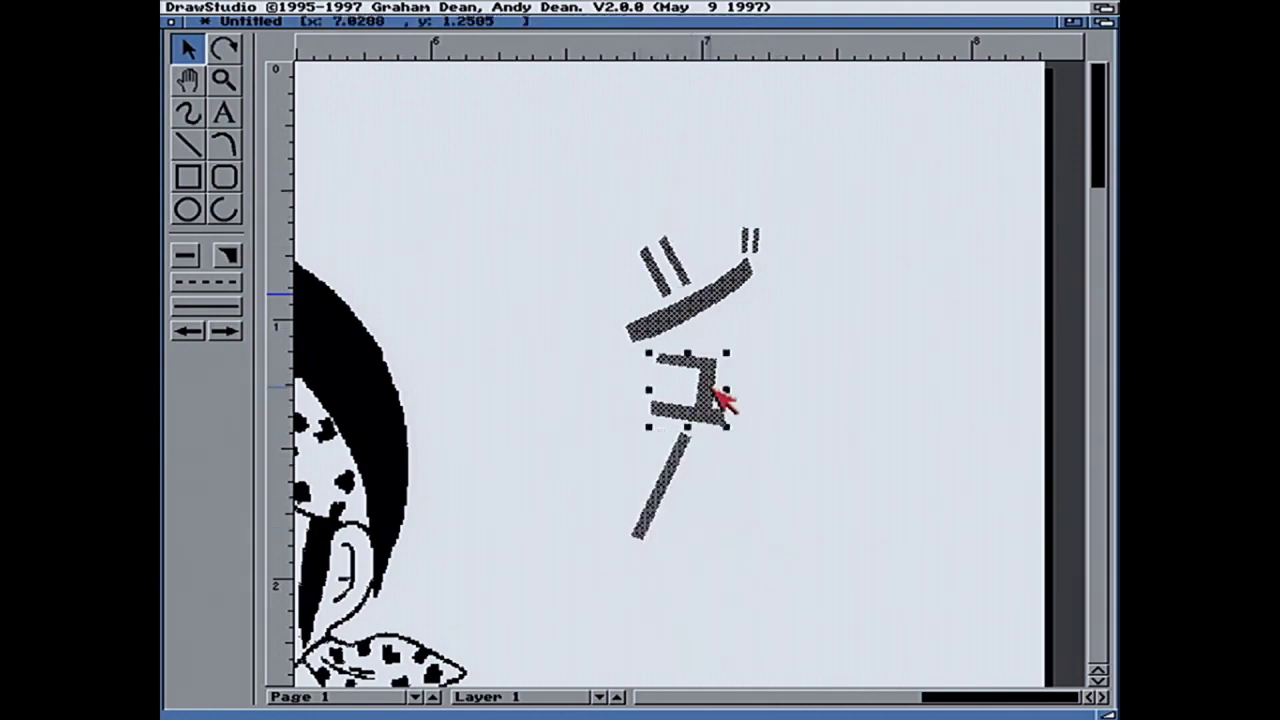
Scale the ユ-shaped character down to about 90 percent and adjust its position between the neighbouring strokes
drag(728, 352, 718, 360)
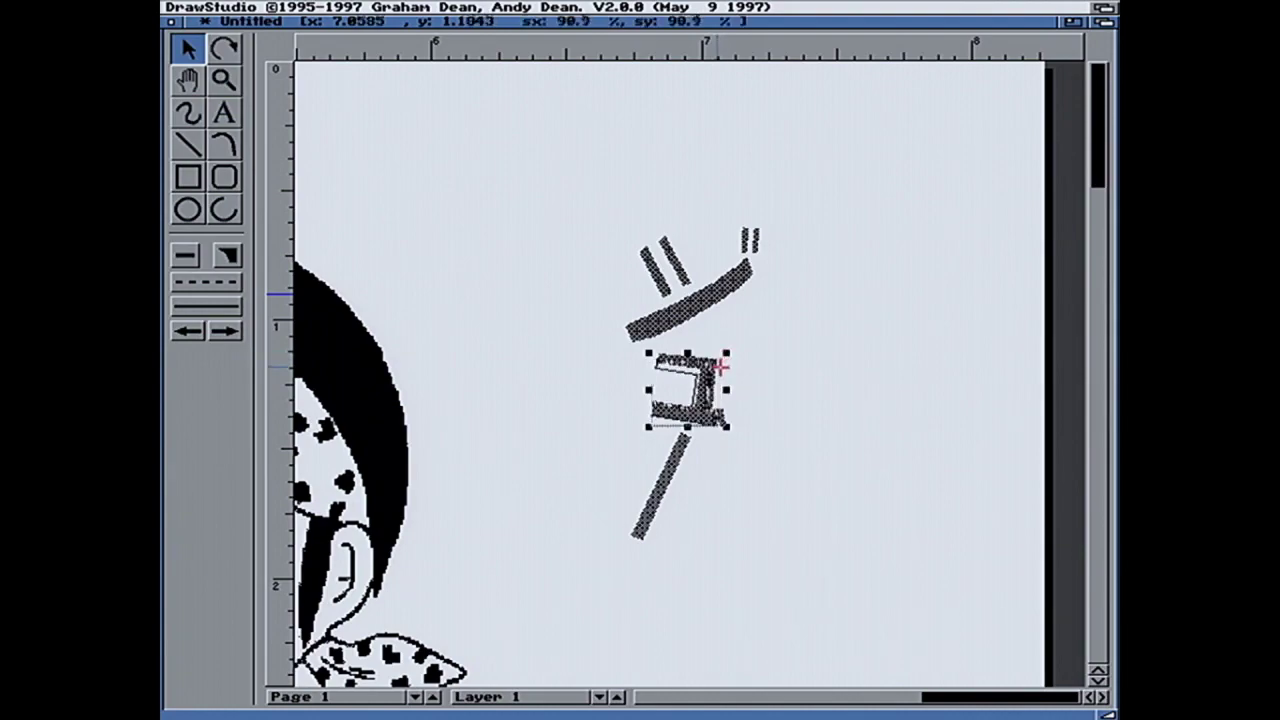
drag(718, 418, 722, 400)
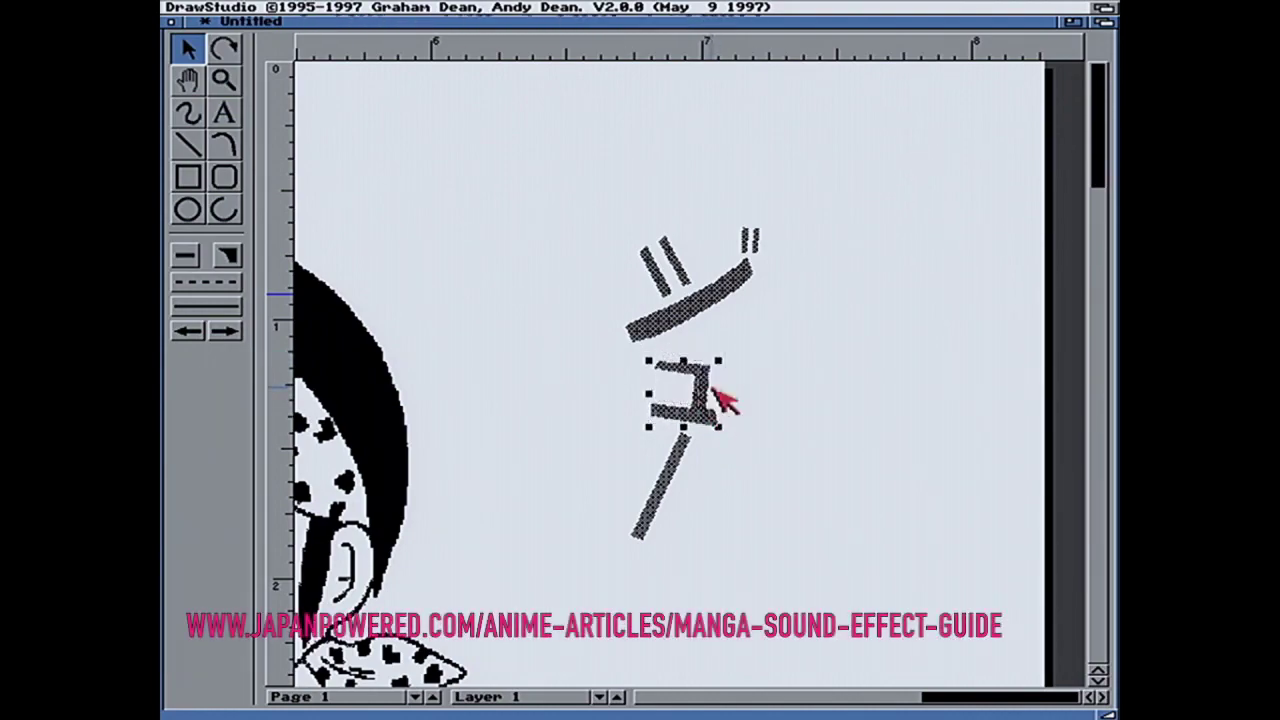
Copy the complete sound-effect lettering near the page's upper right corner and place the copy directly below the original
click(792, 408)
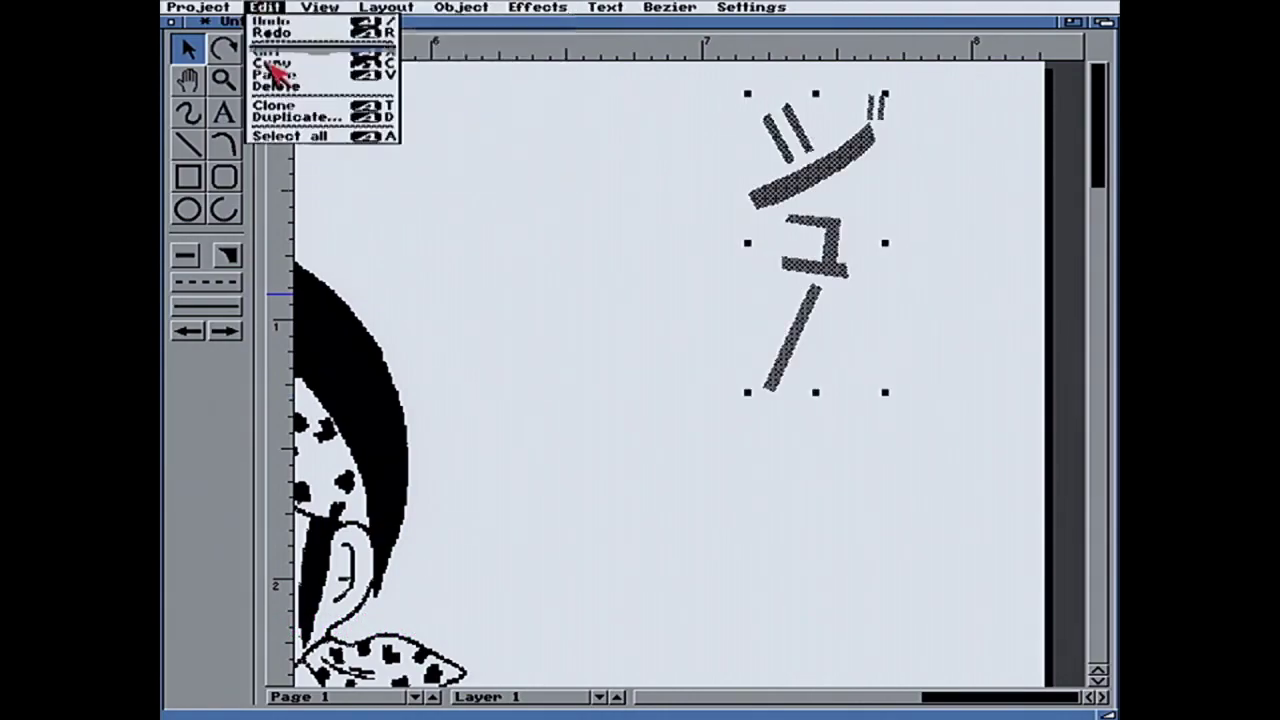
click(277, 80)
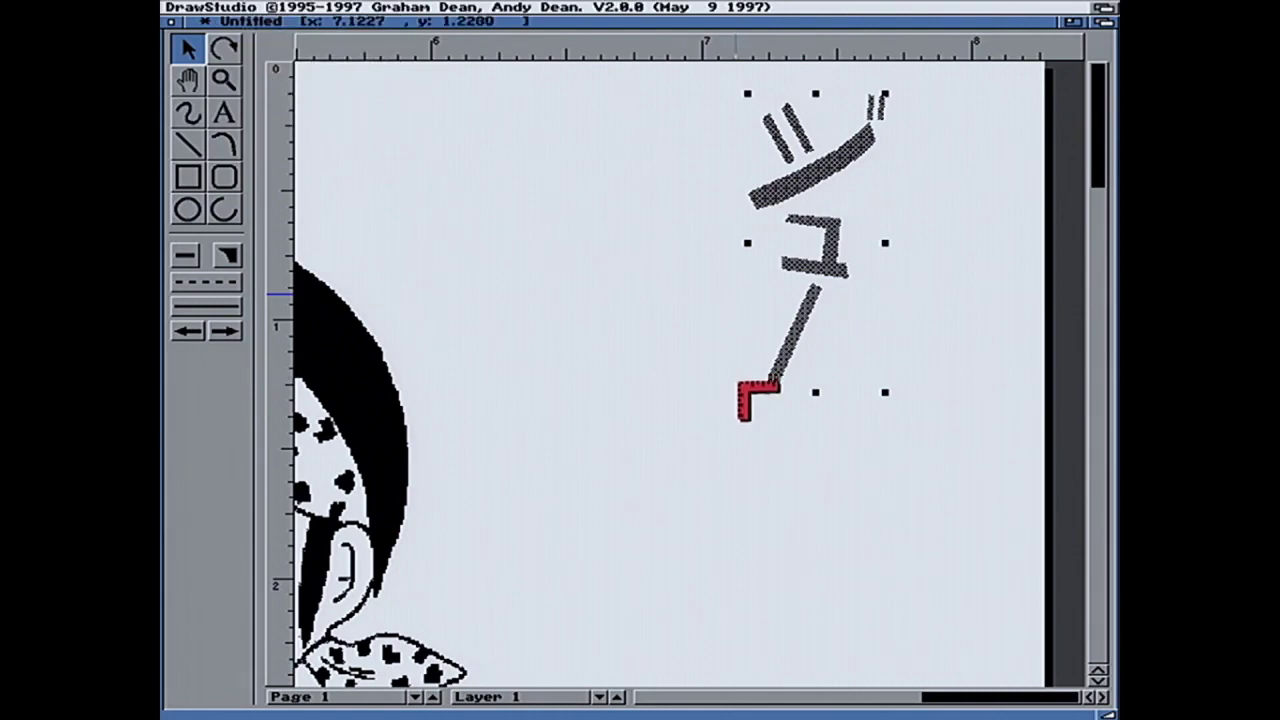
click(674, 398)
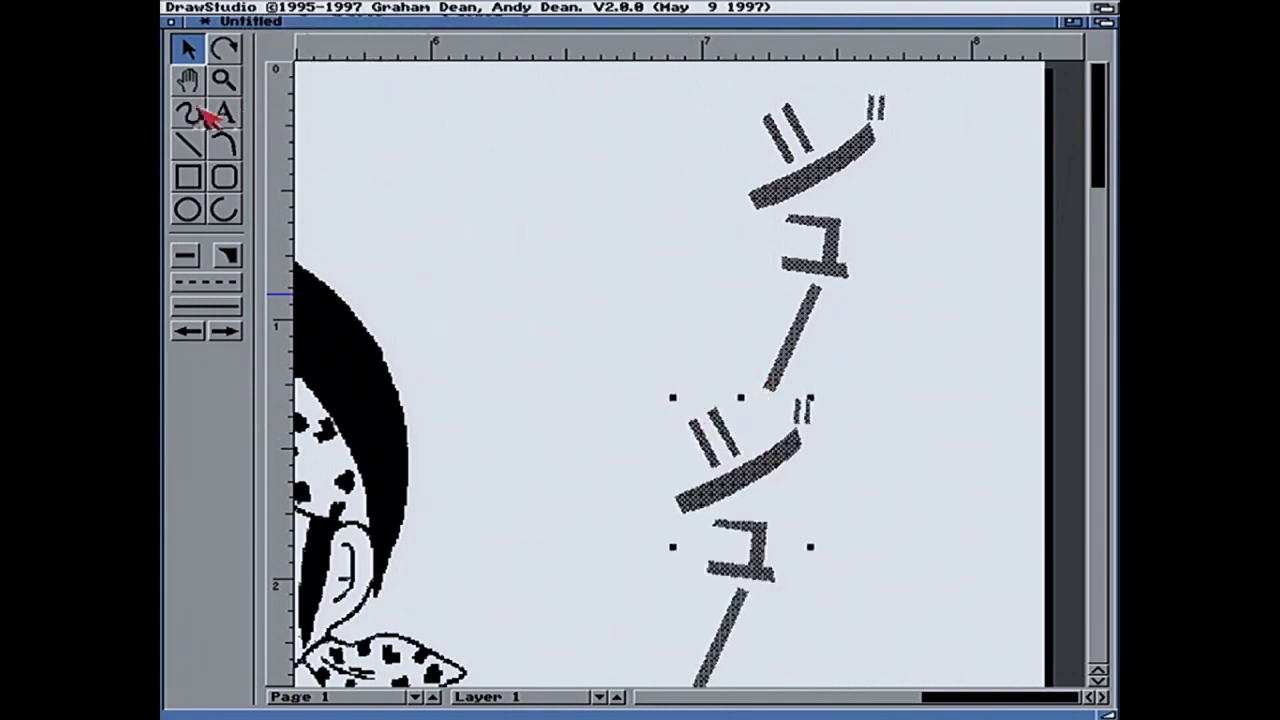
key(super+q)
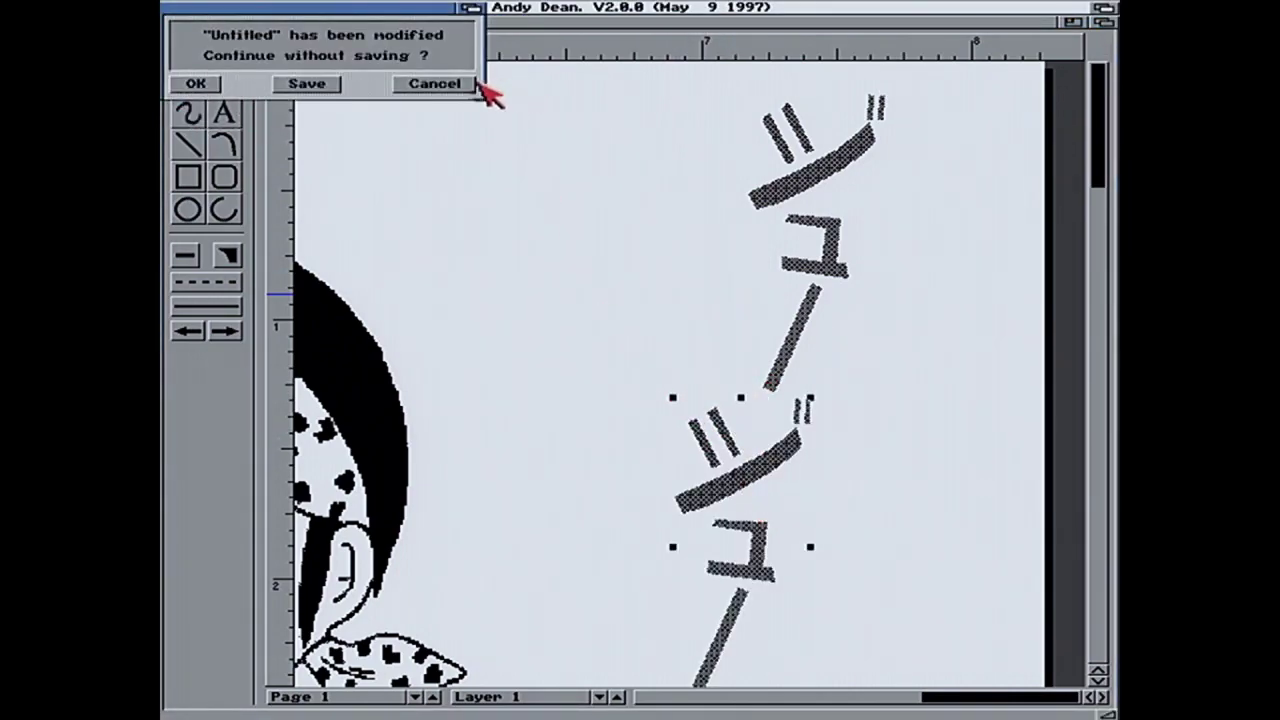
click(440, 87)
Shift the lower copy of the sound-effect lettering slightly right and select it together with the original
drag(776, 476, 807, 476)
click(1017, 458)
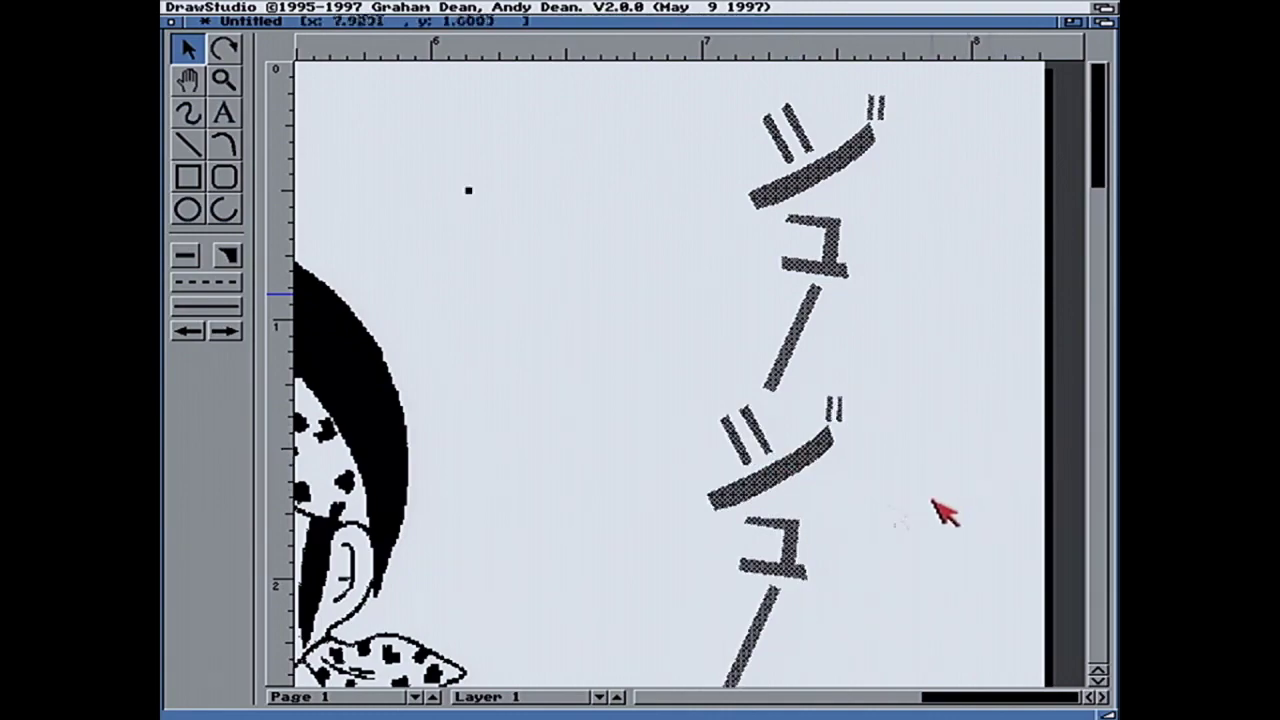
click(794, 571)
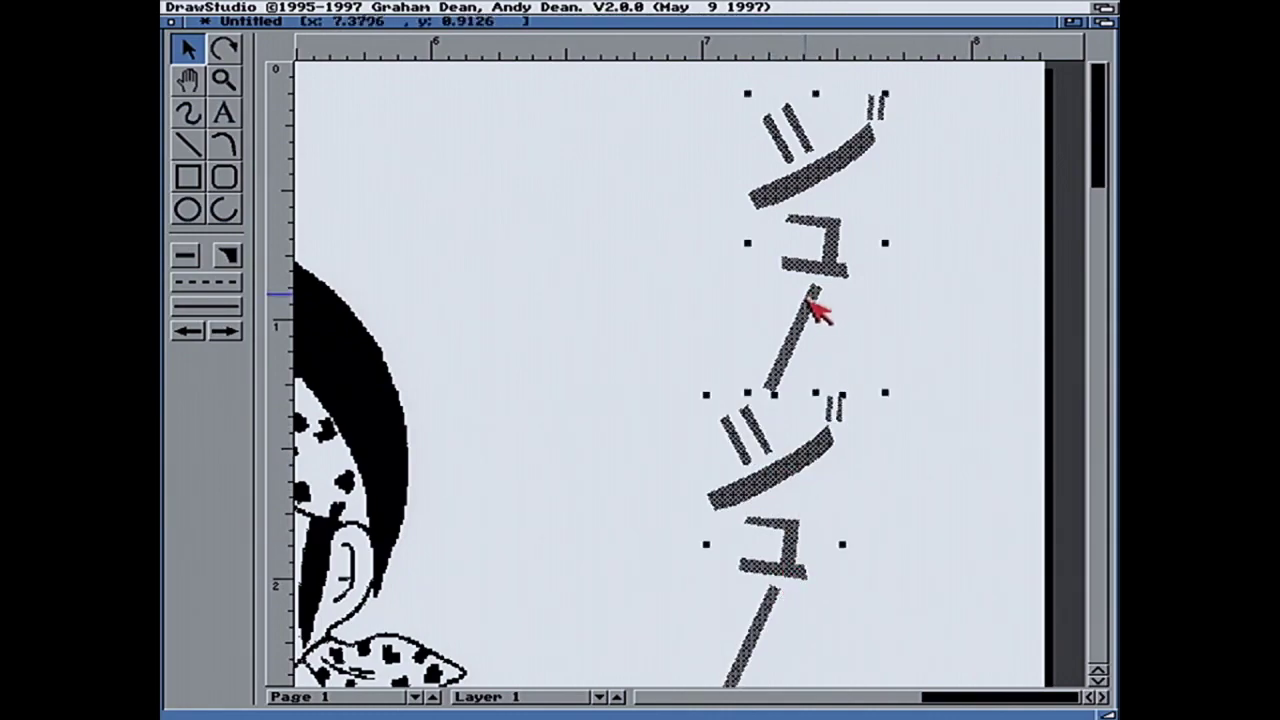
right_click(503, 17)
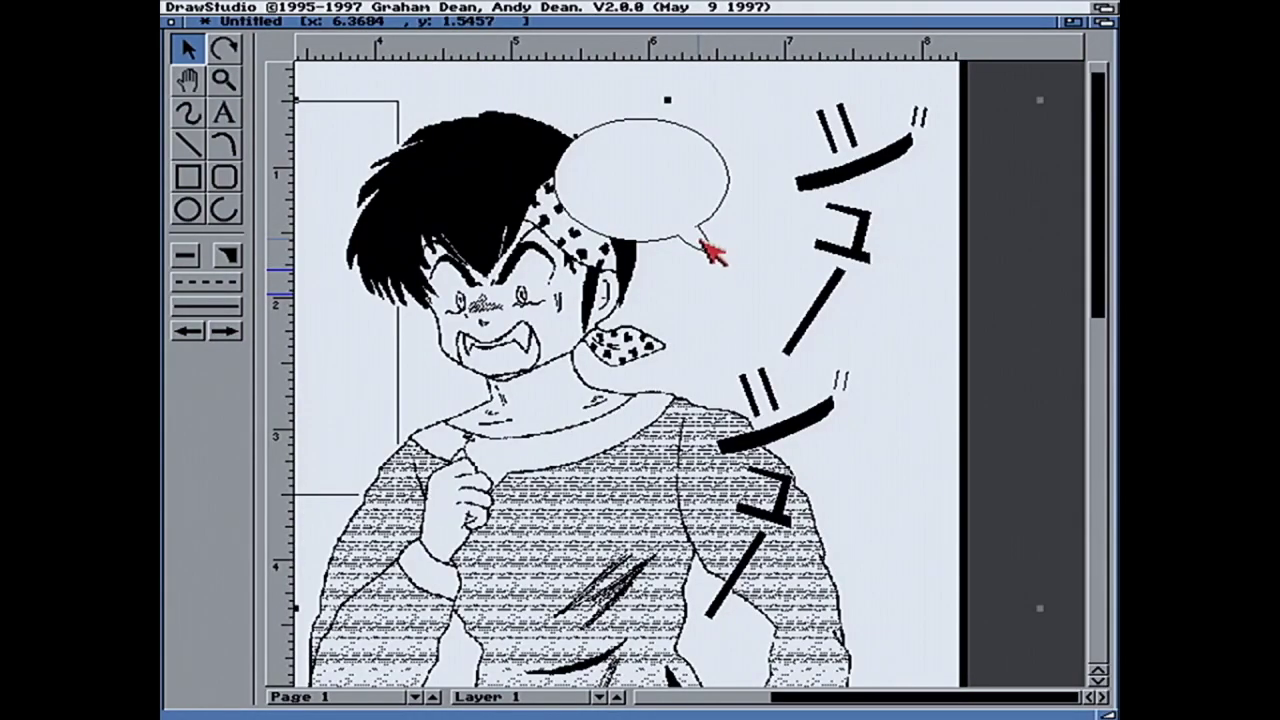
Add the text RANMA!! in the speech balloon beside the large character, using the Kalam-Regular font at 24pt
click(224, 81)
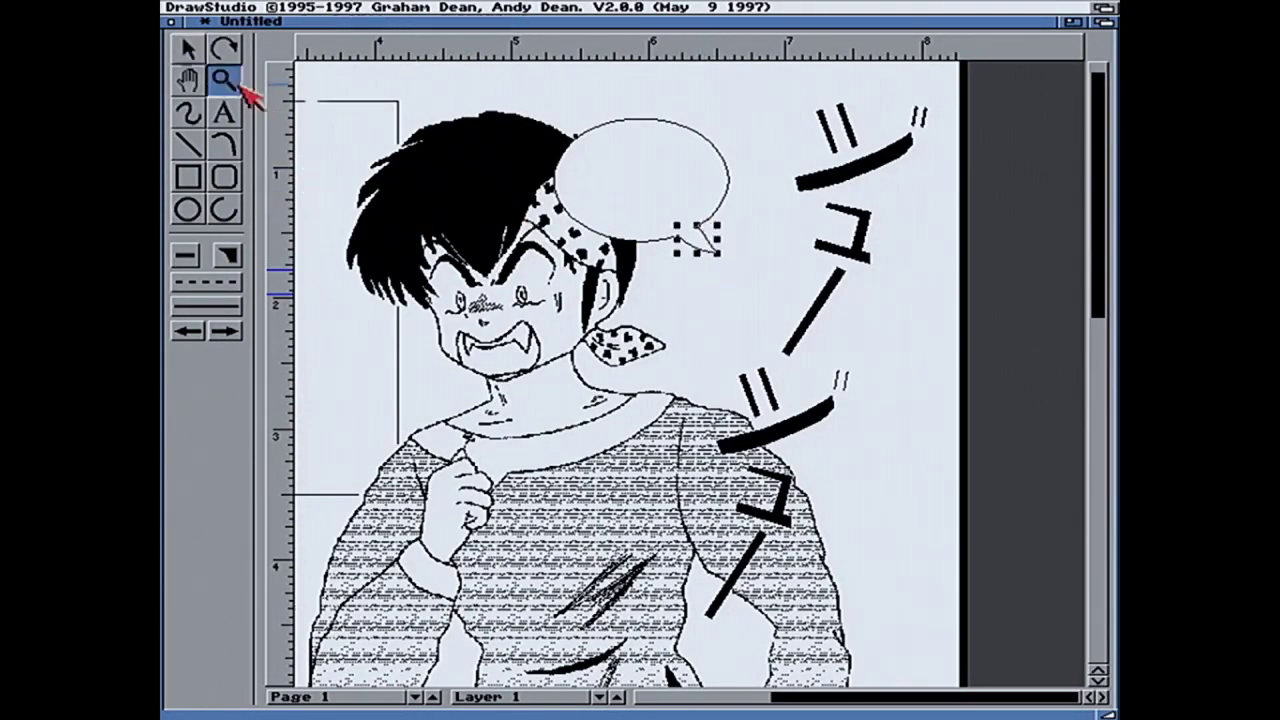
drag(526, 100, 779, 285)
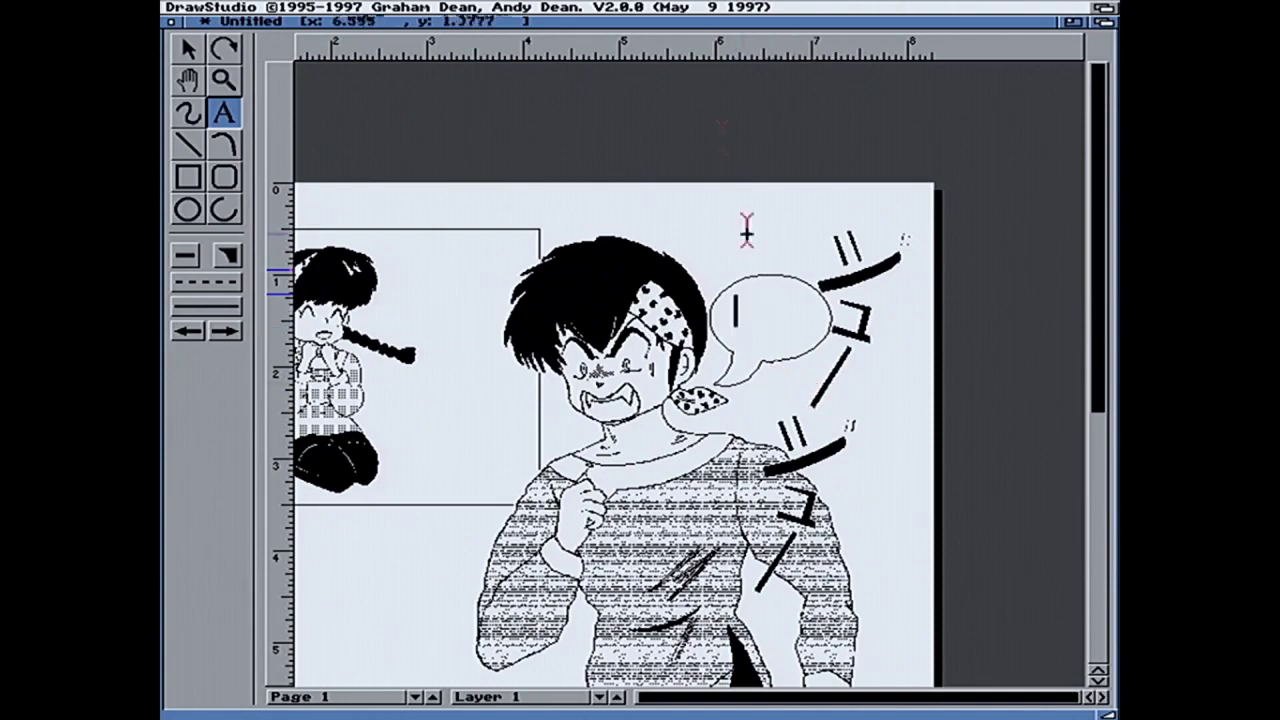
right_click(600, 9)
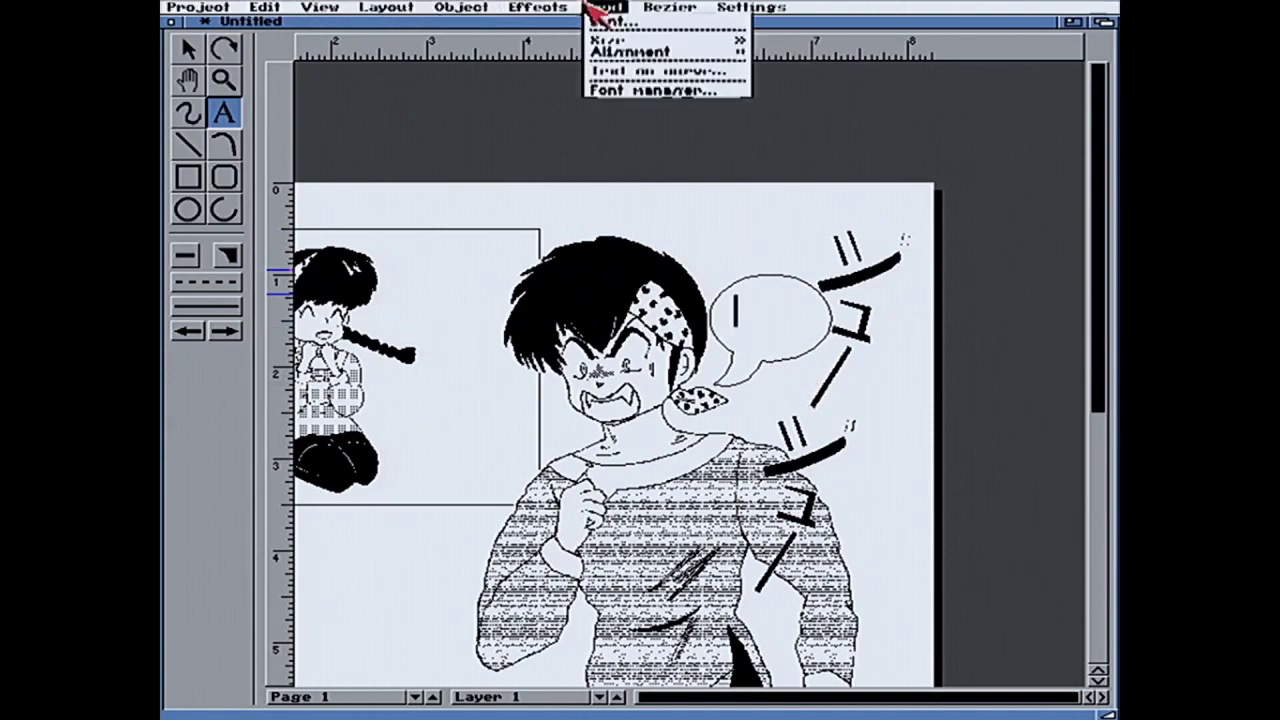
click(600, 23)
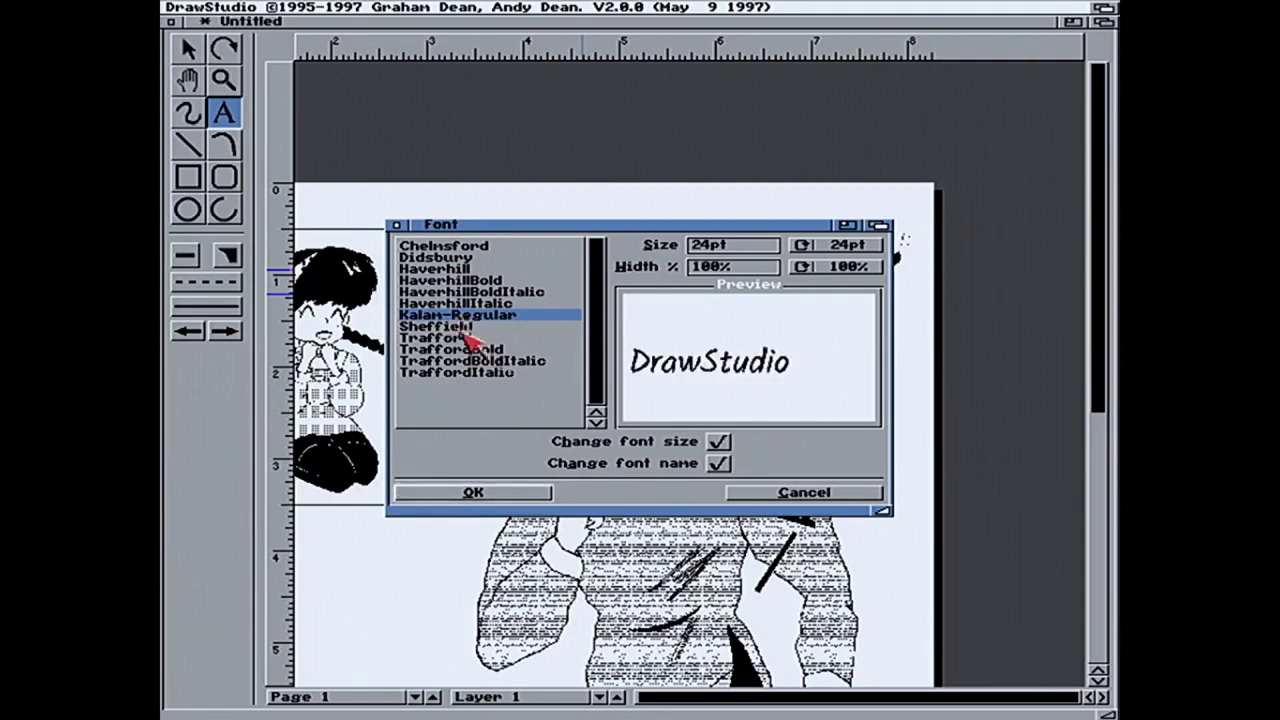
click(505, 492)
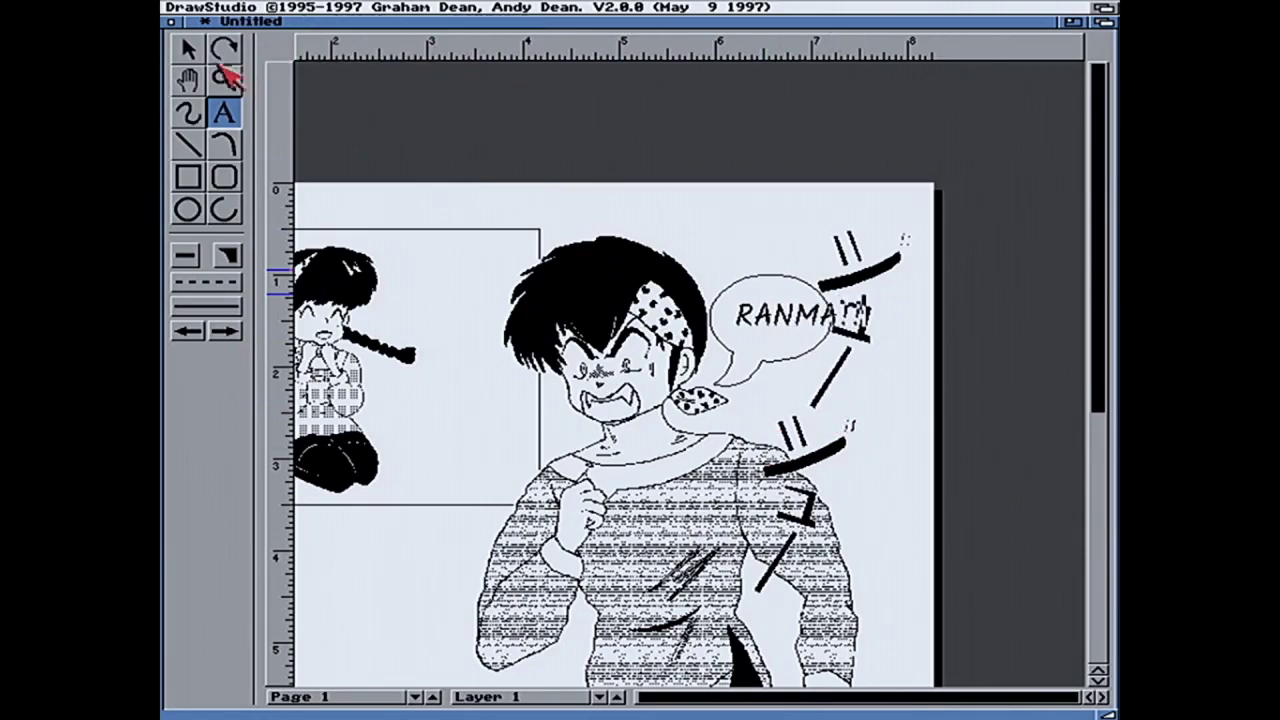
Bring the RANMA!! text to the front of the speech balloon
click(187, 48)
click(760, 318)
drag(780, 328, 783, 368)
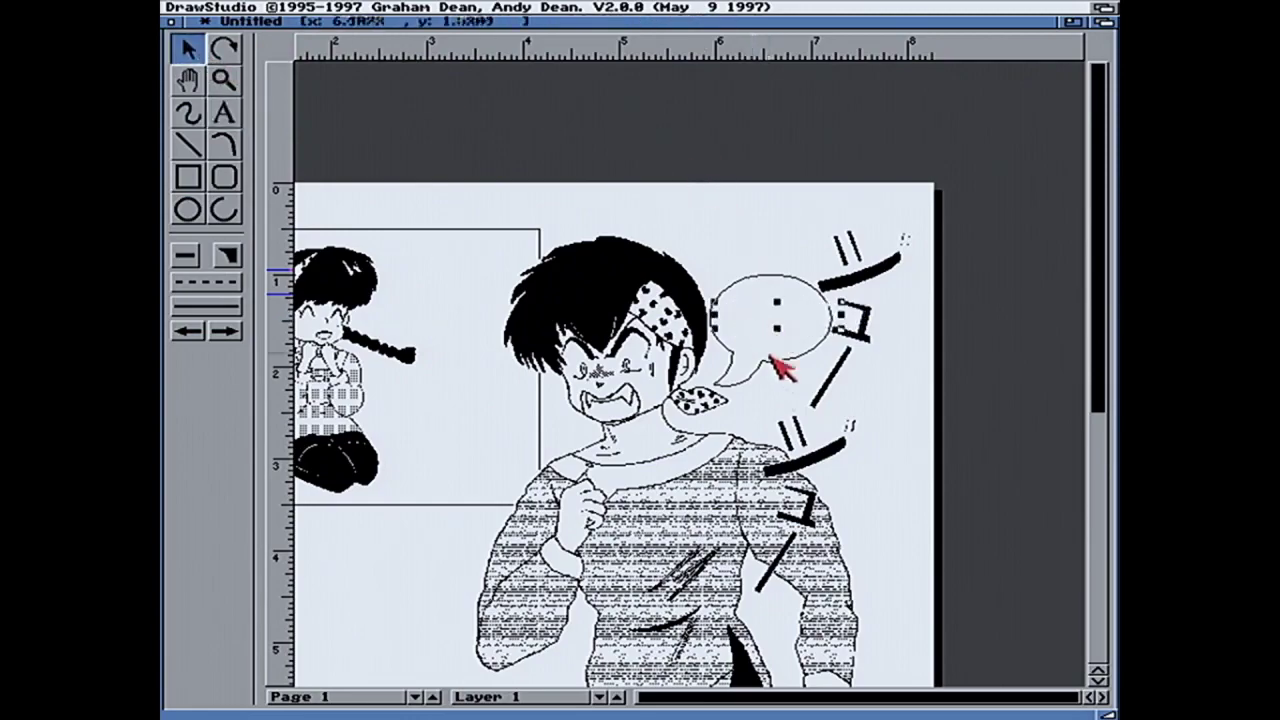
right_click(457, 7)
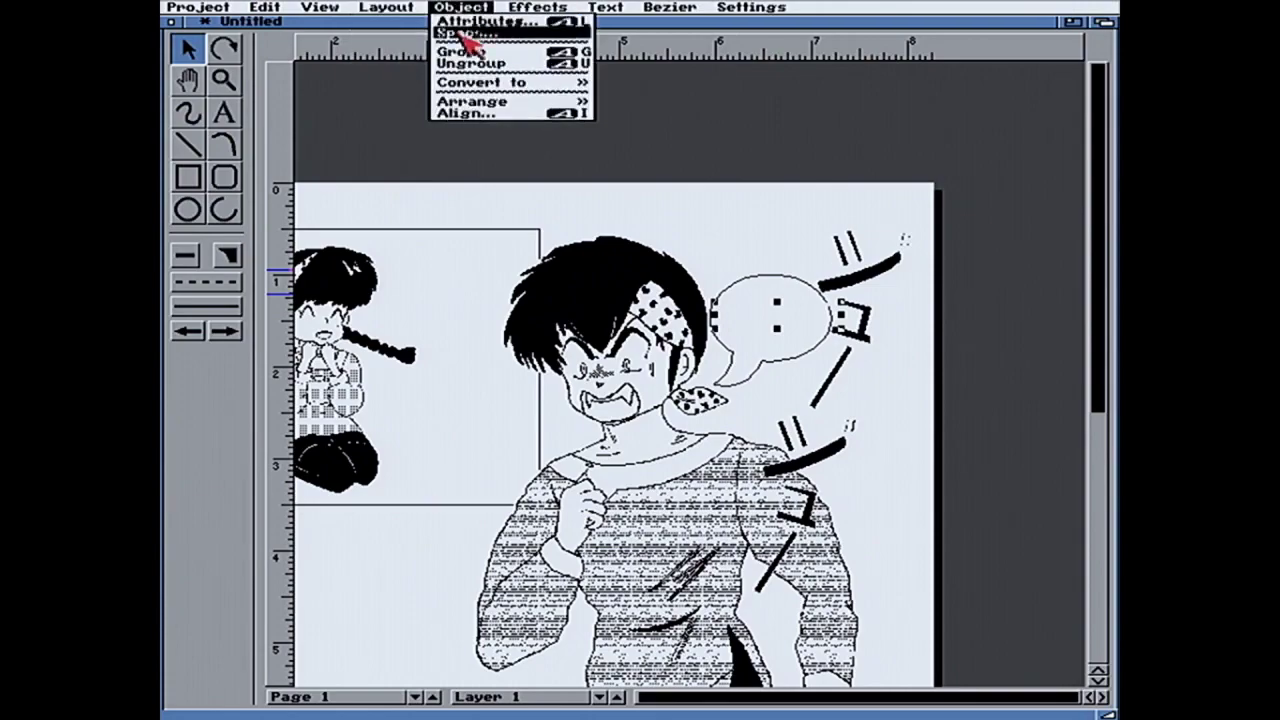
mouse_move(470, 102)
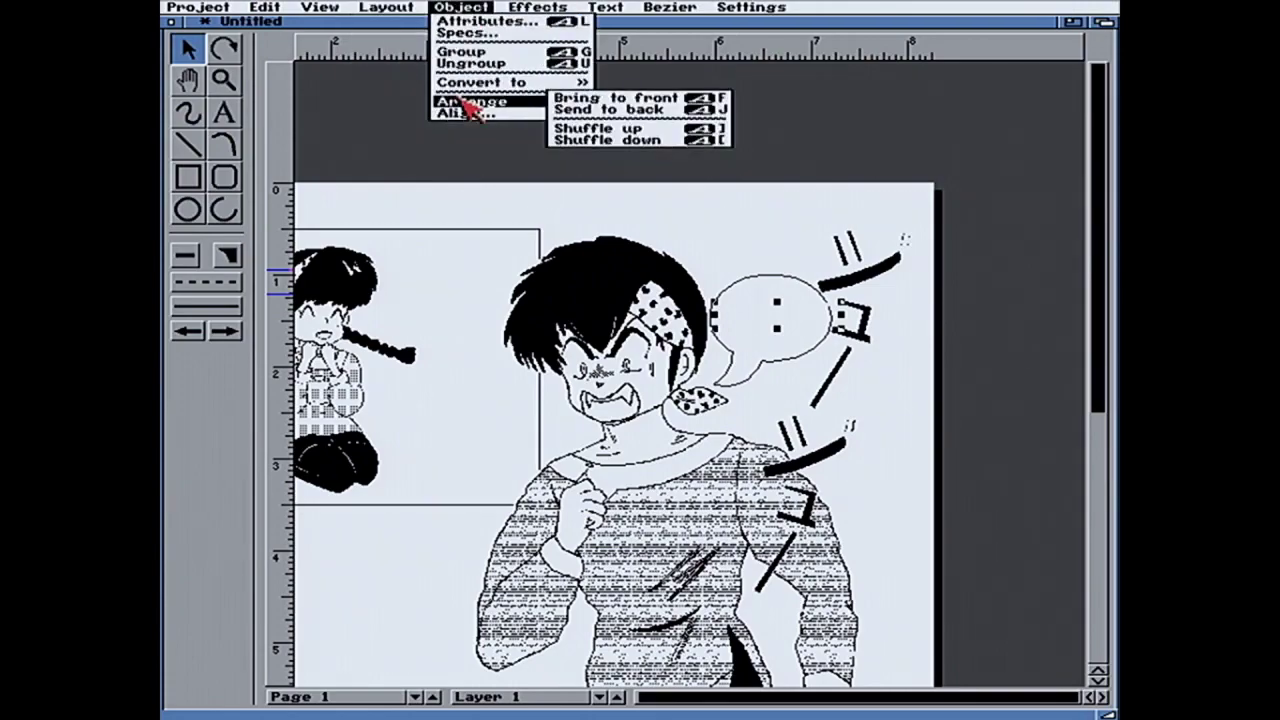
click(583, 104)
Fill the RANMA!! text with black while it sits above the speech balloon, and move it back into the balloon
drag(803, 318, 775, 227)
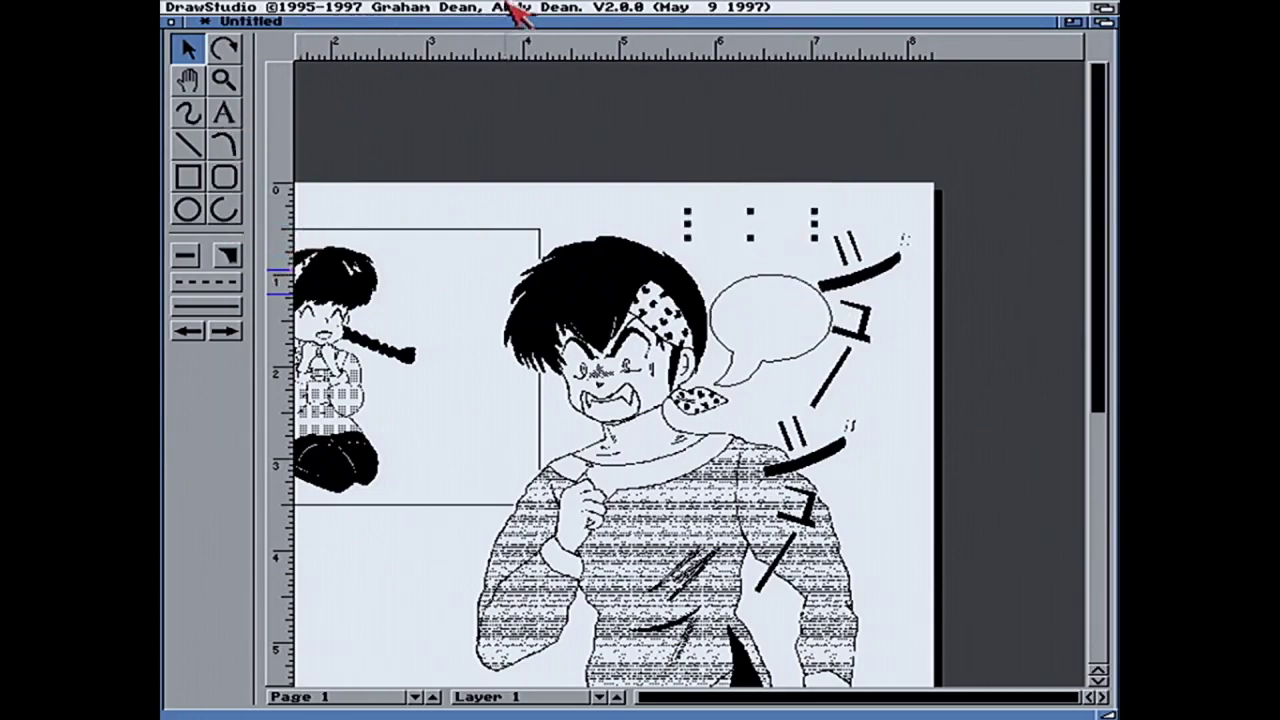
click(236, 258)
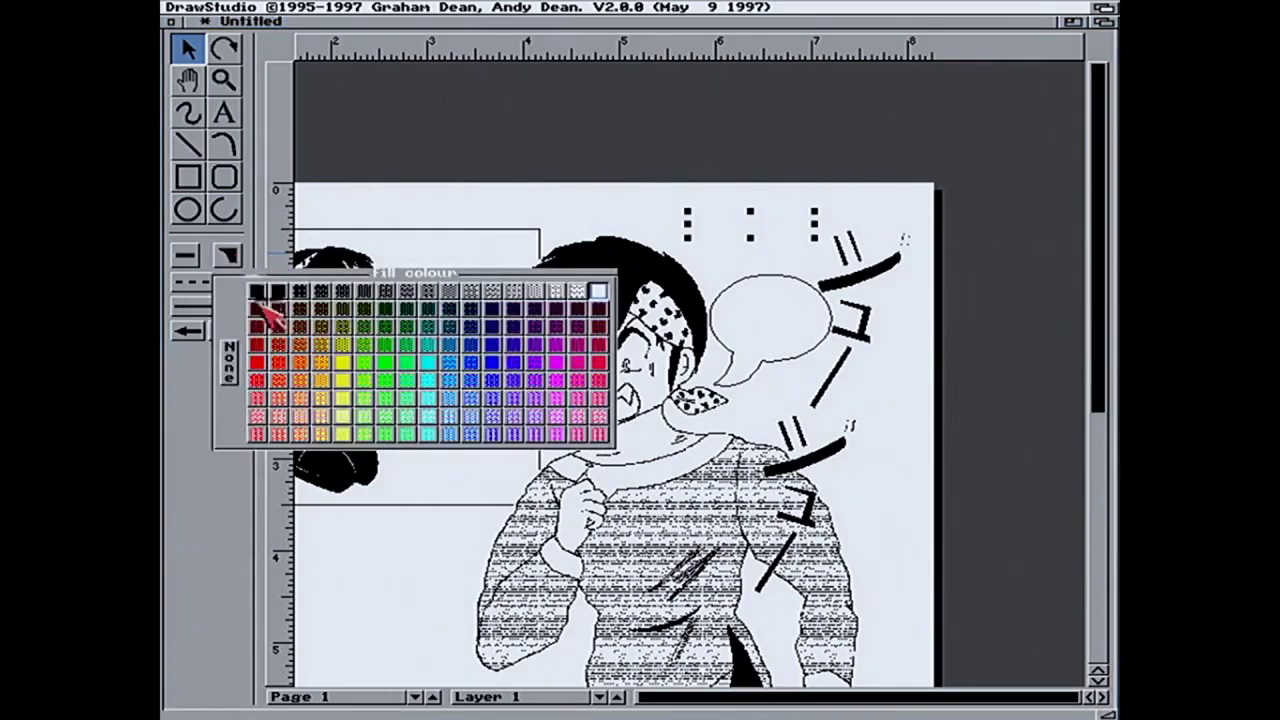
click(264, 300)
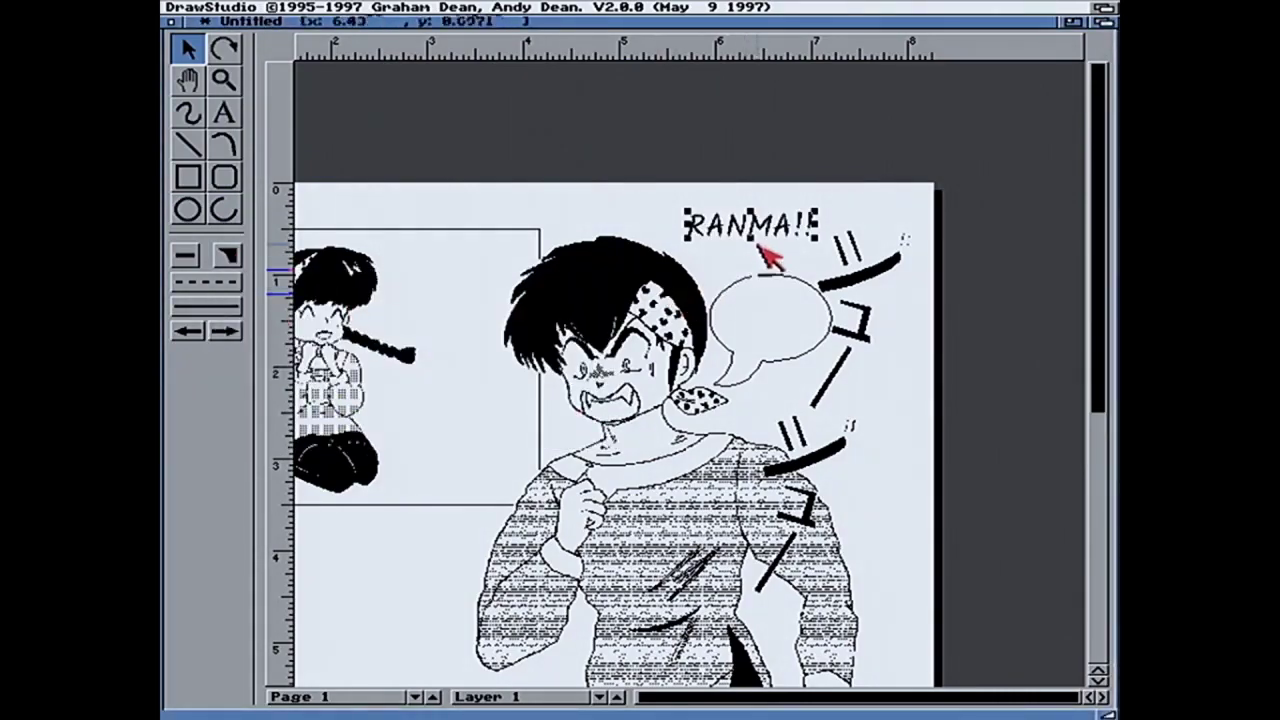
drag(780, 245, 905, 350)
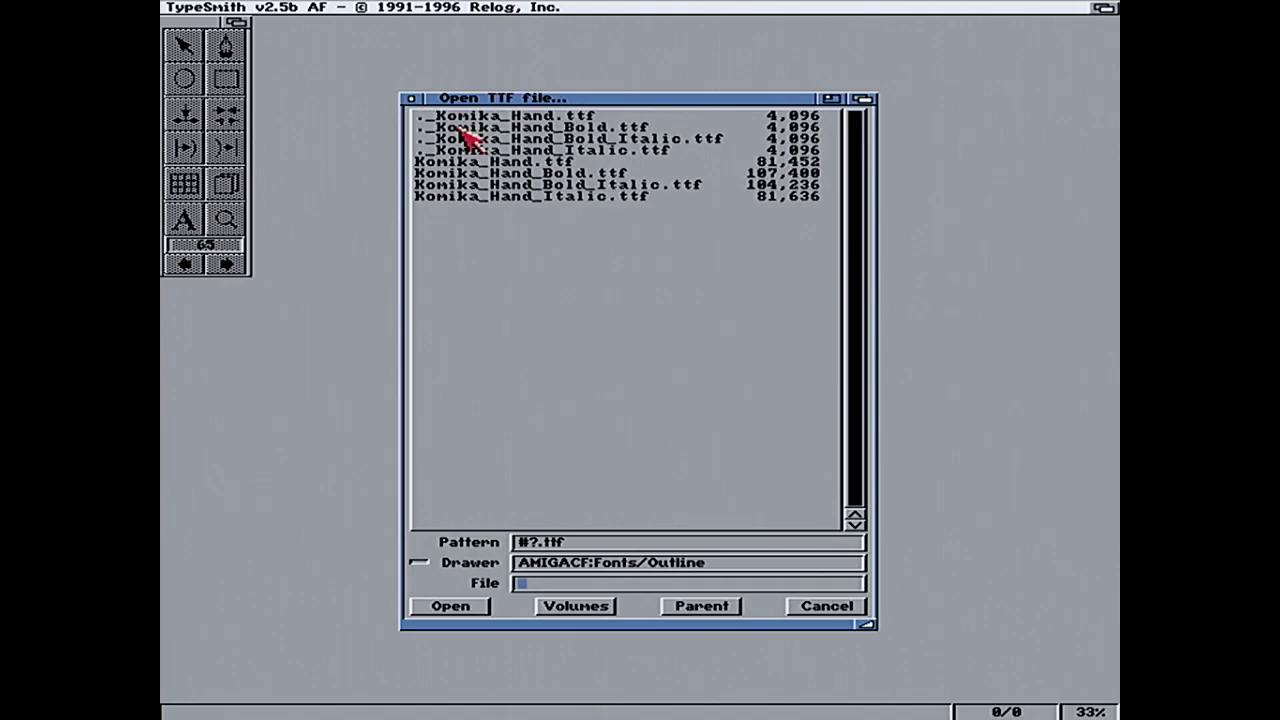
Switch to TypeSmith, open the TrueType font Komika_Hand.ttf, and view its characters from A through E
double_click(463, 162)
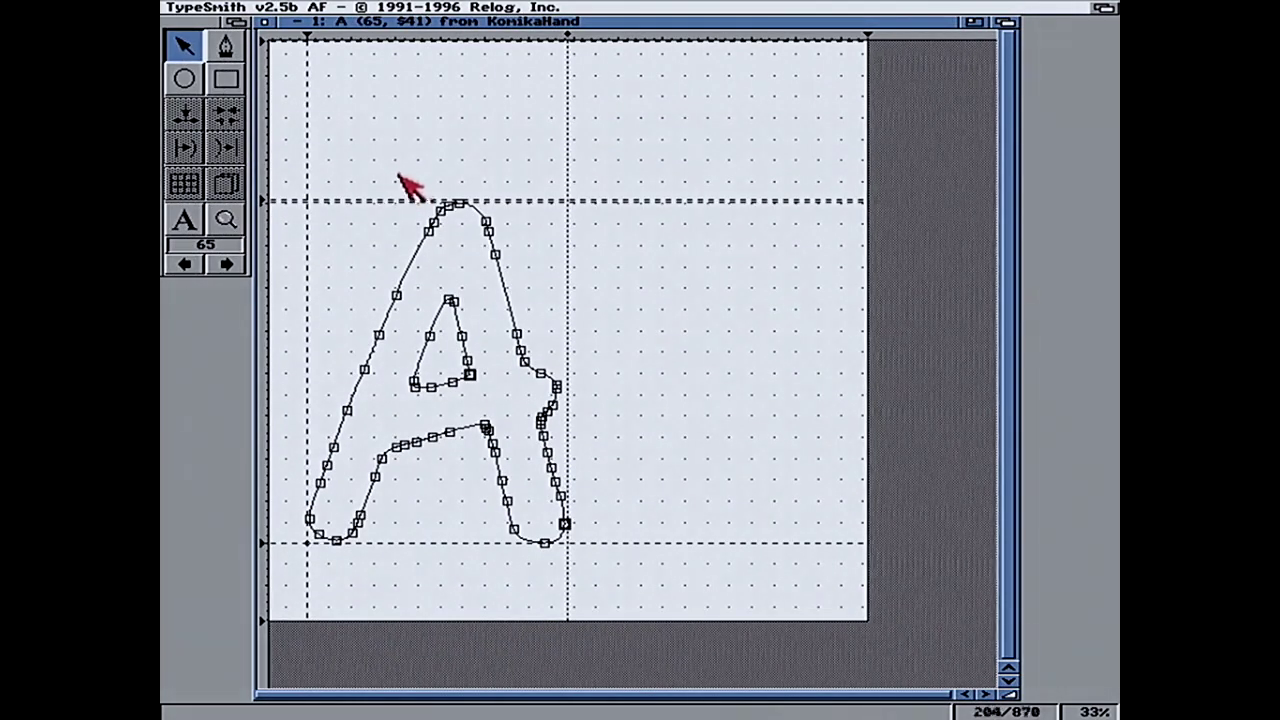
click(226, 264)
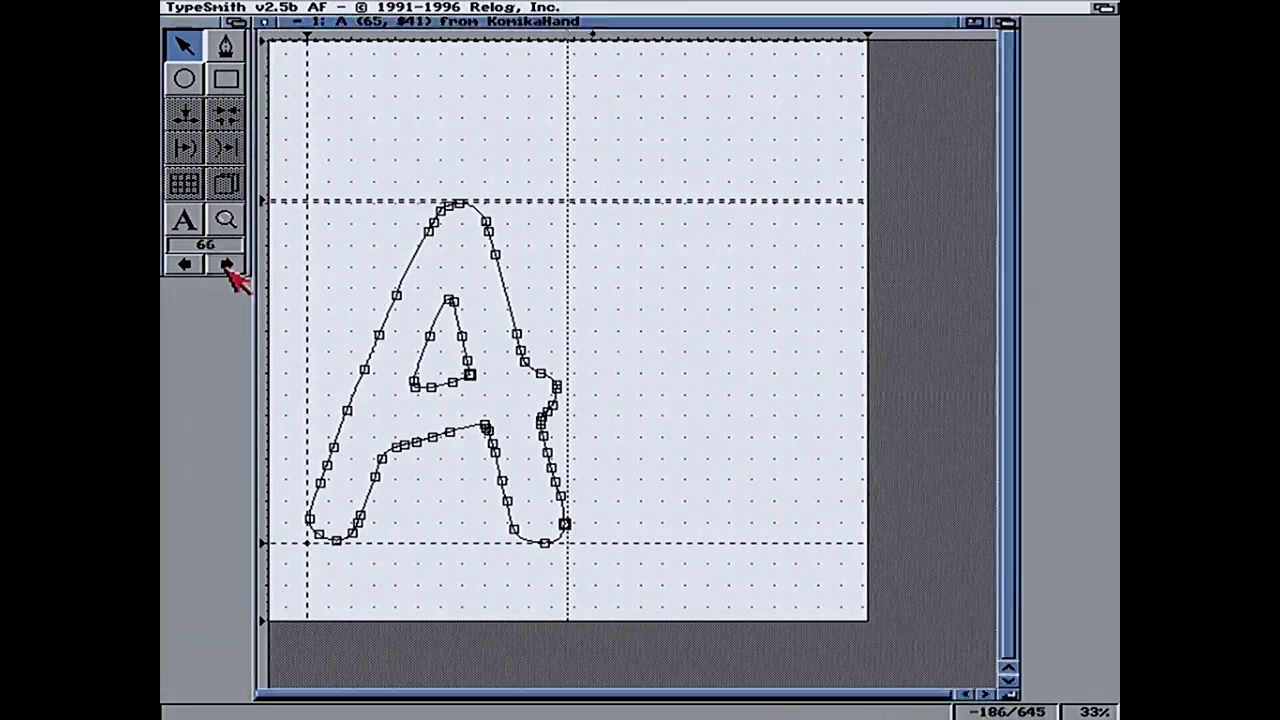
click(226, 264)
click(226, 264)
click(228, 266)
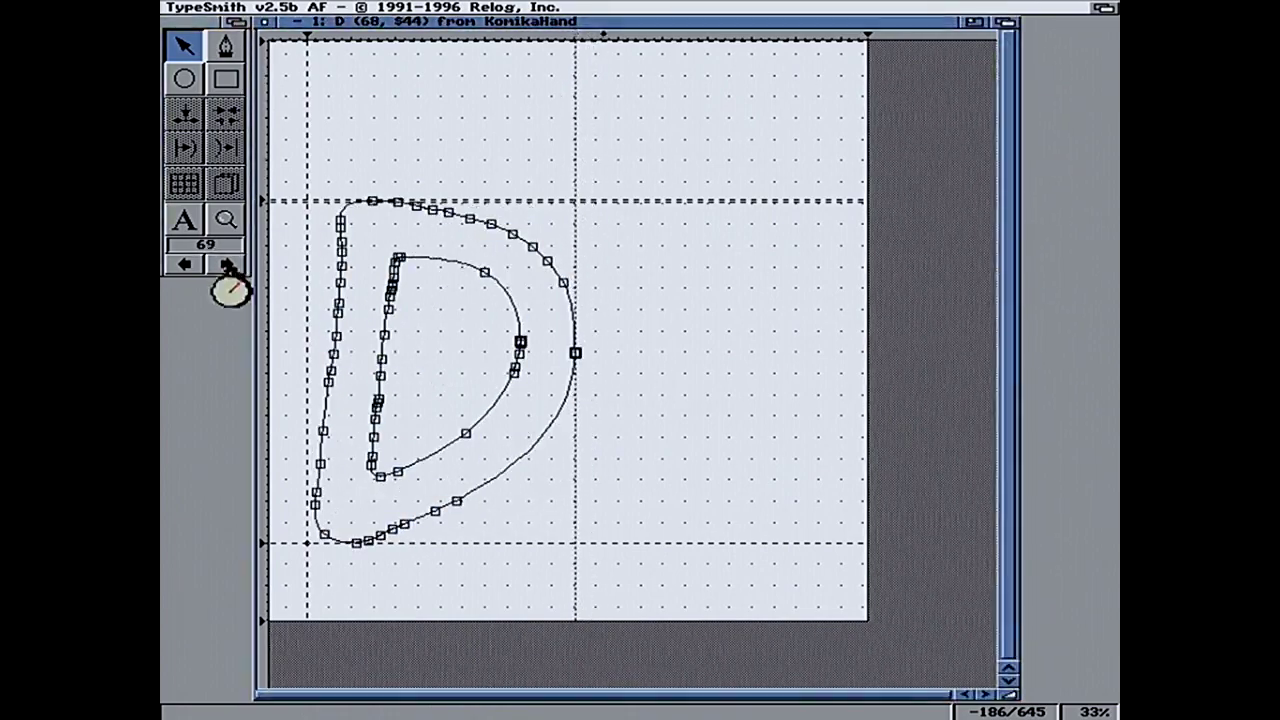
Export the font as a PFB PostScript Type 1 outline with Adobe Standard Encoding, using the file name Komika_Hand.pfb
right_click(207, 8)
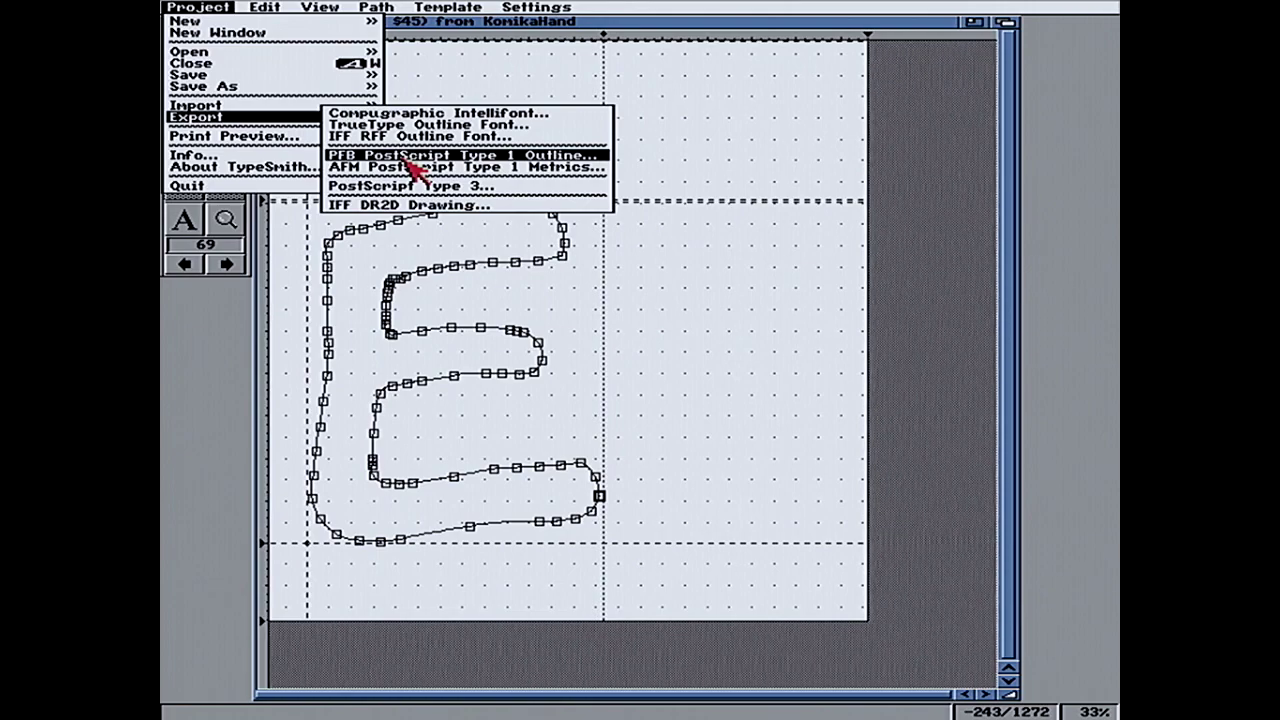
click(408, 158)
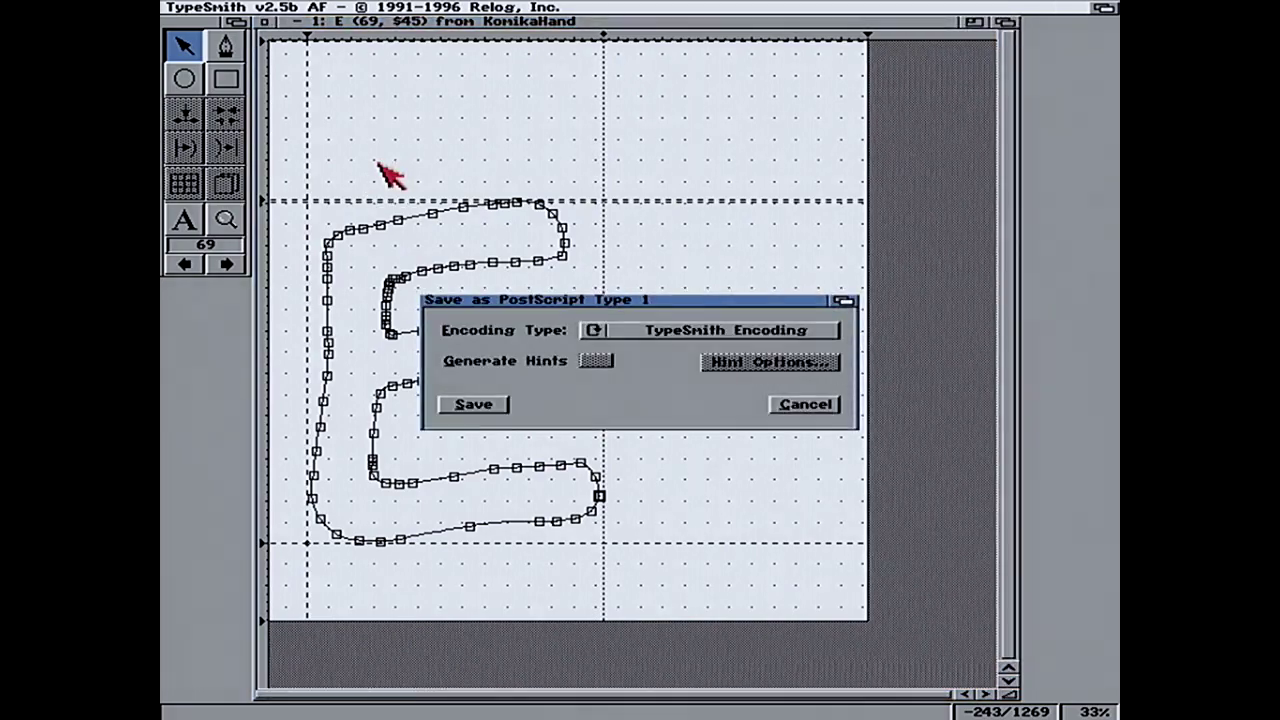
click(586, 337)
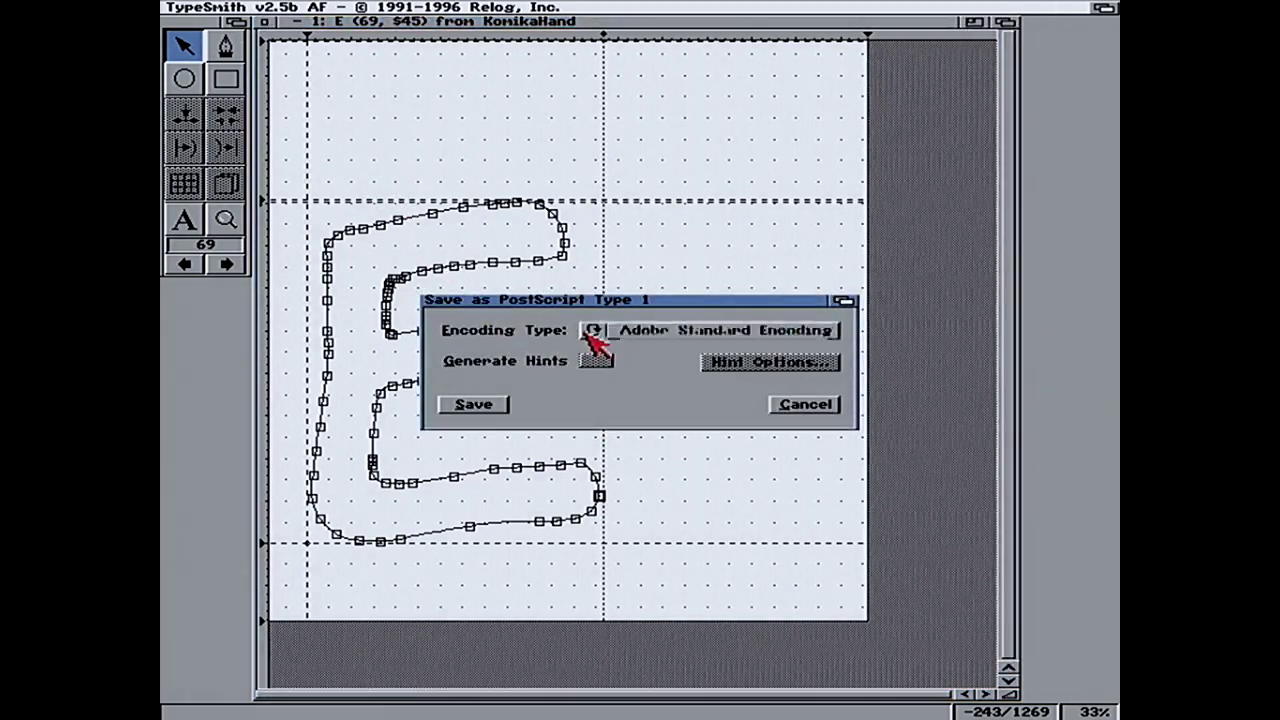
click(586, 337)
click(586, 337)
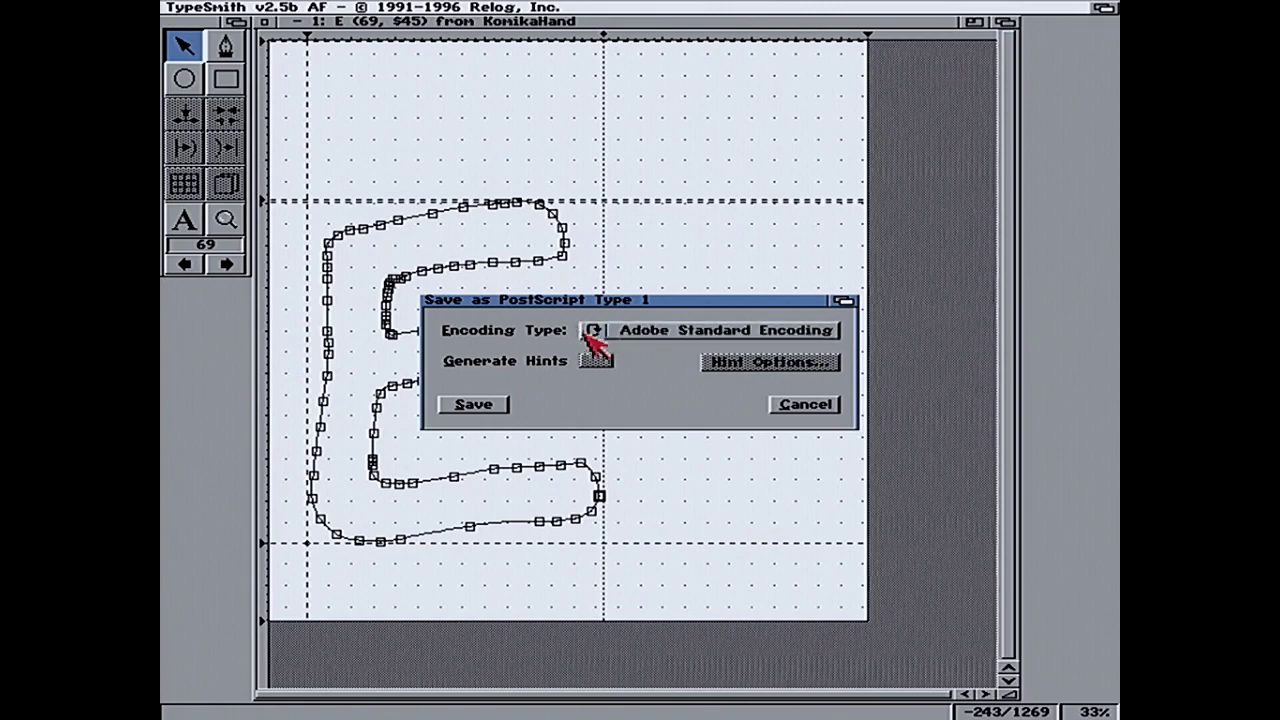
click(488, 412)
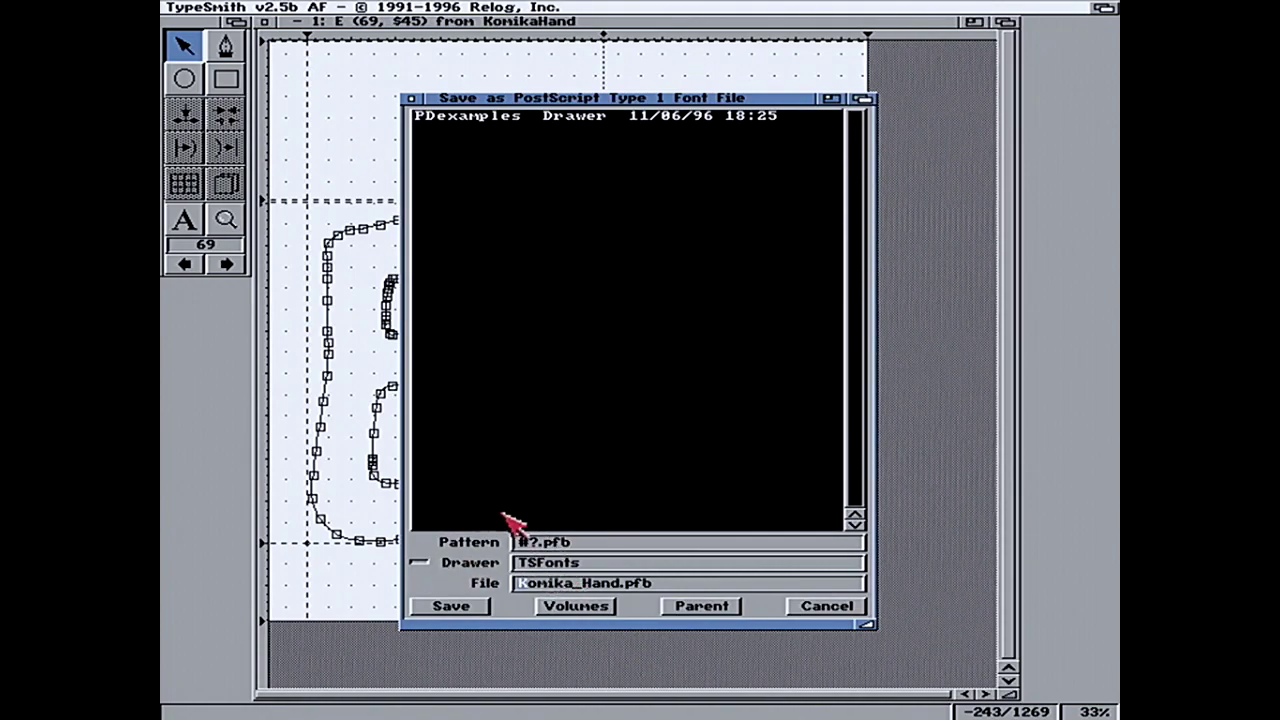
click(545, 604)
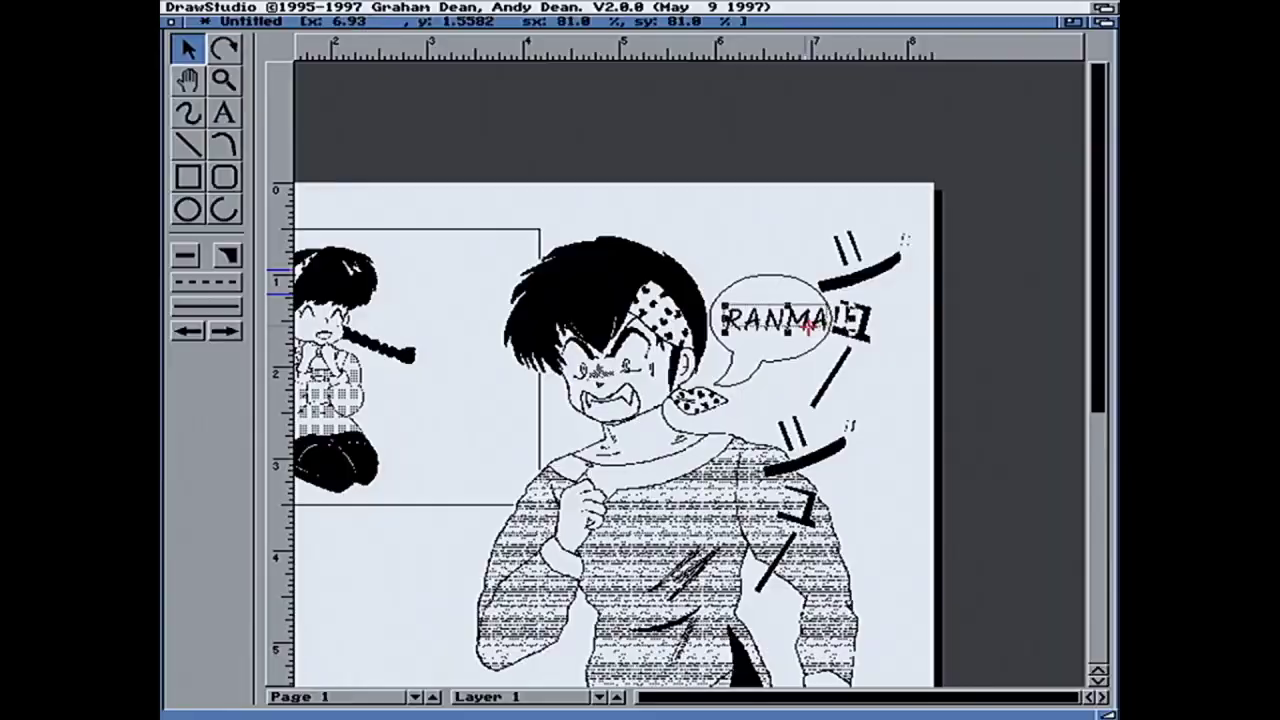
Switch back to DrawStudio, scale the RANMA!! text down to fit the speech balloon, and centre it there
drag(805, 328, 804, 330)
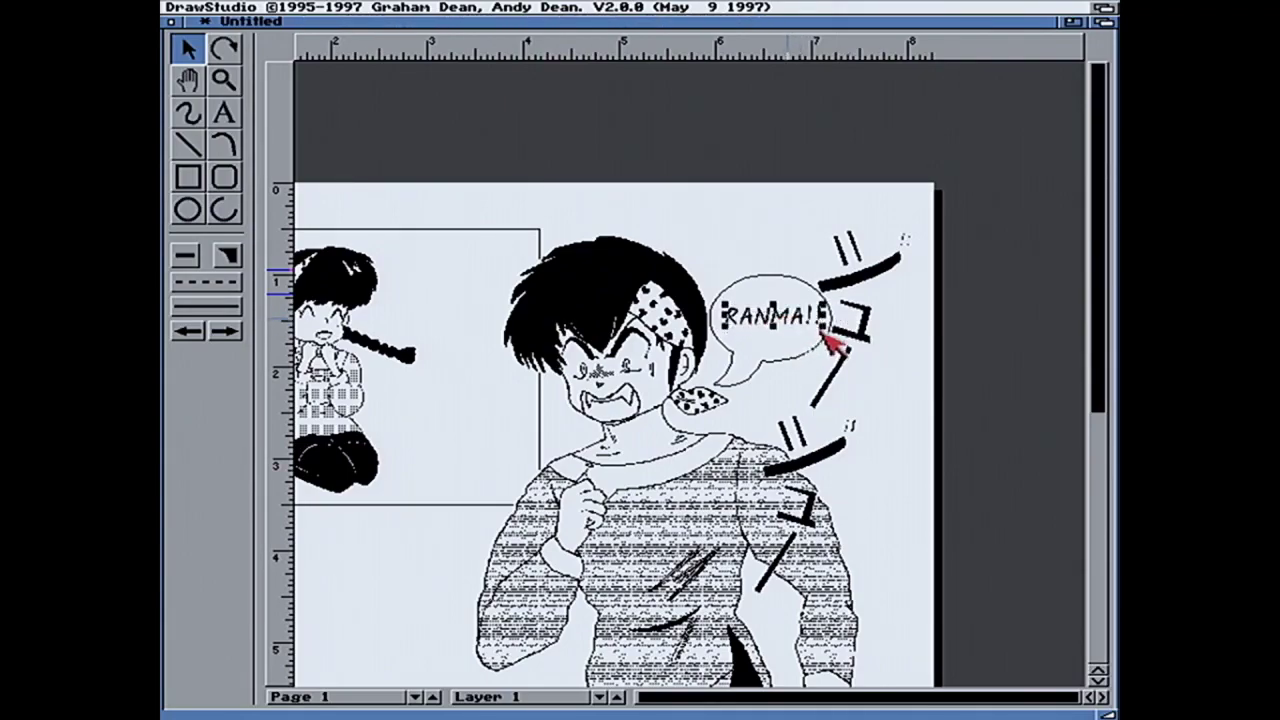
drag(827, 335, 790, 327)
click(790, 203)
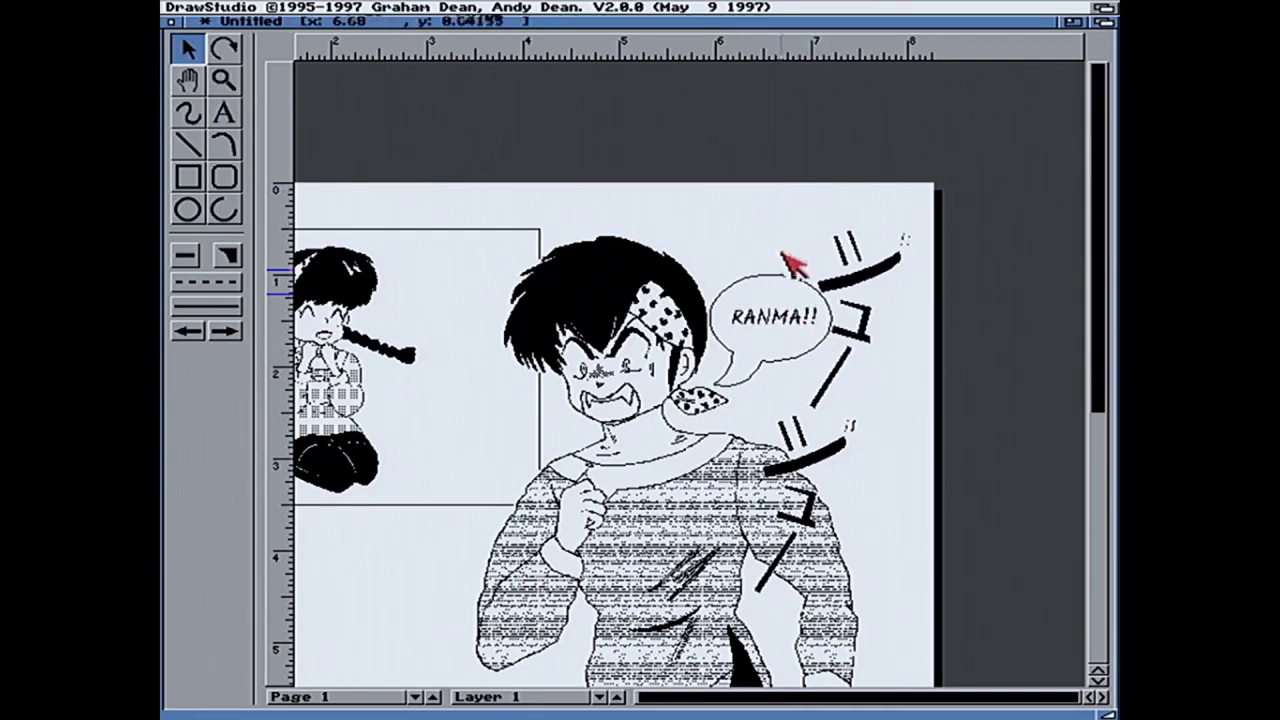
click(780, 325)
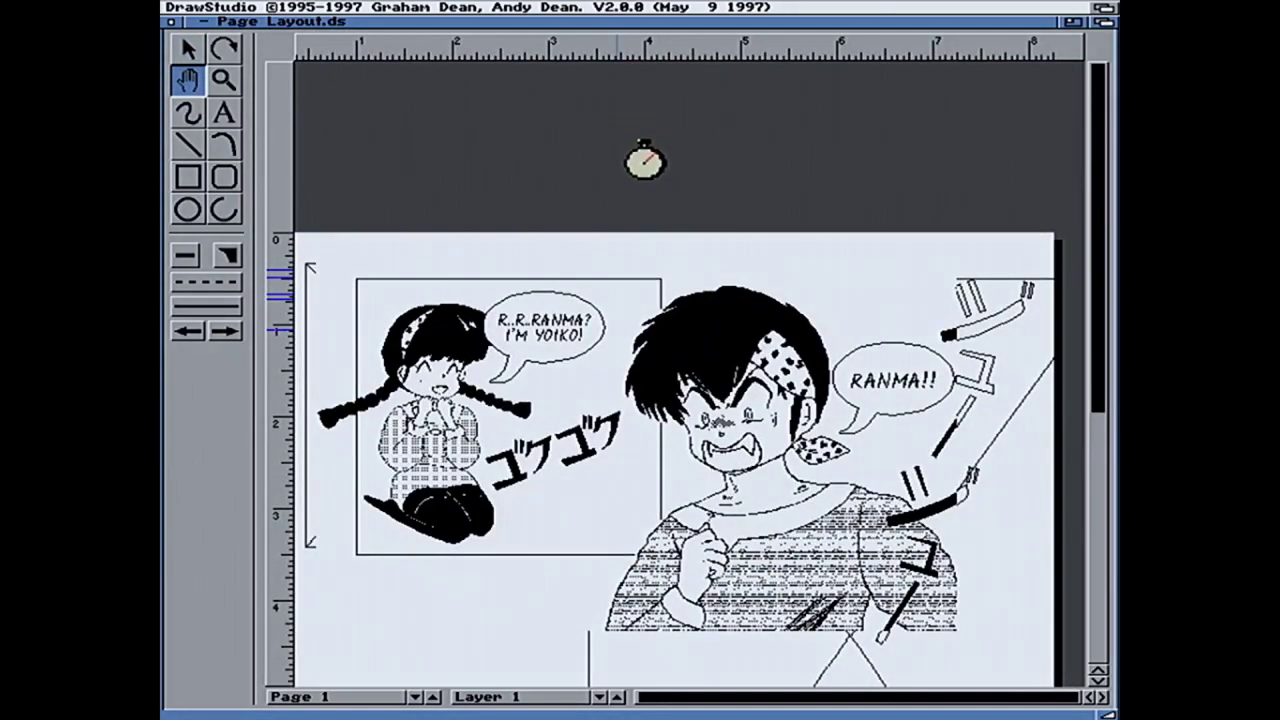
Look over the Page Layout.ds page from its upper panels downward
drag(672, 207, 665, 106)
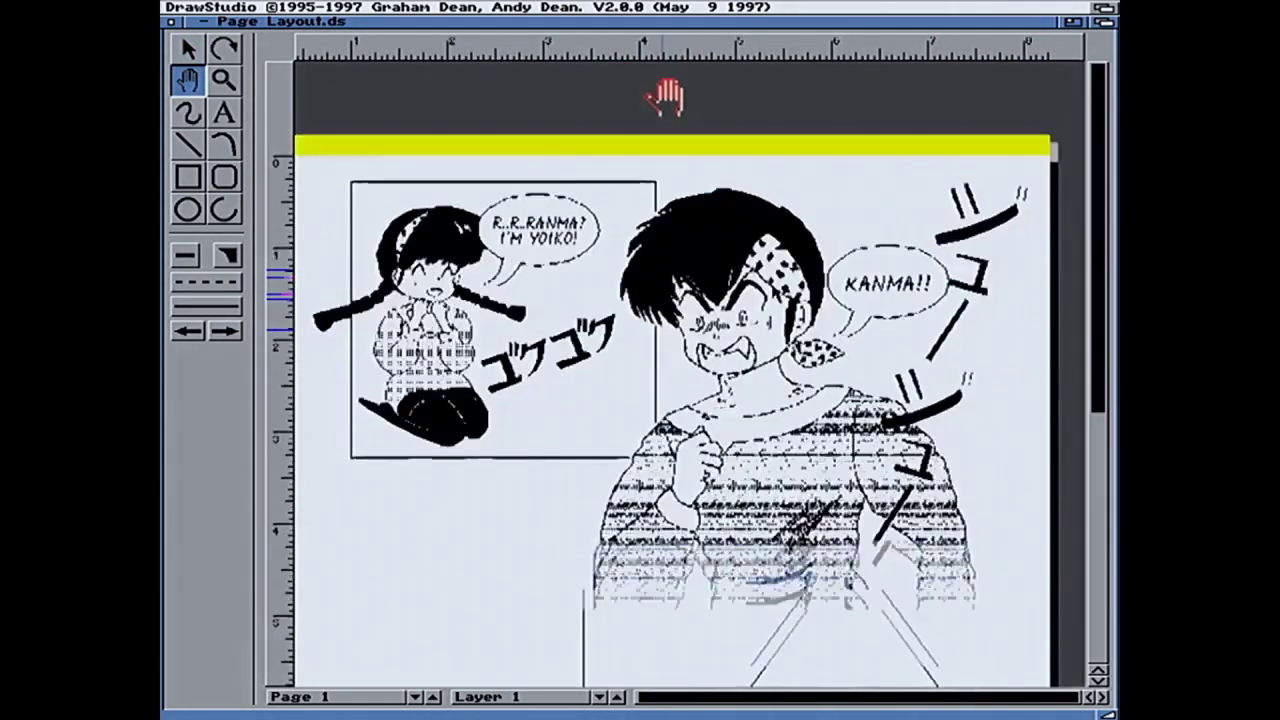
drag(997, 423, 993, 316)
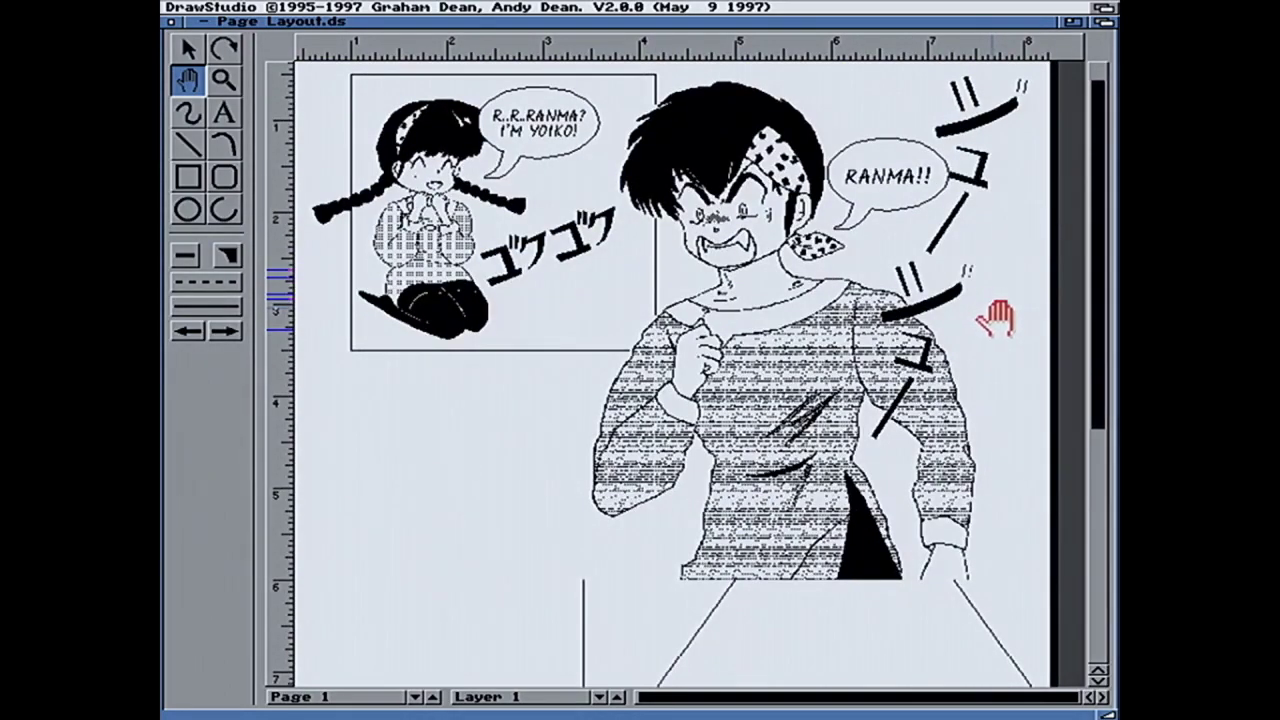